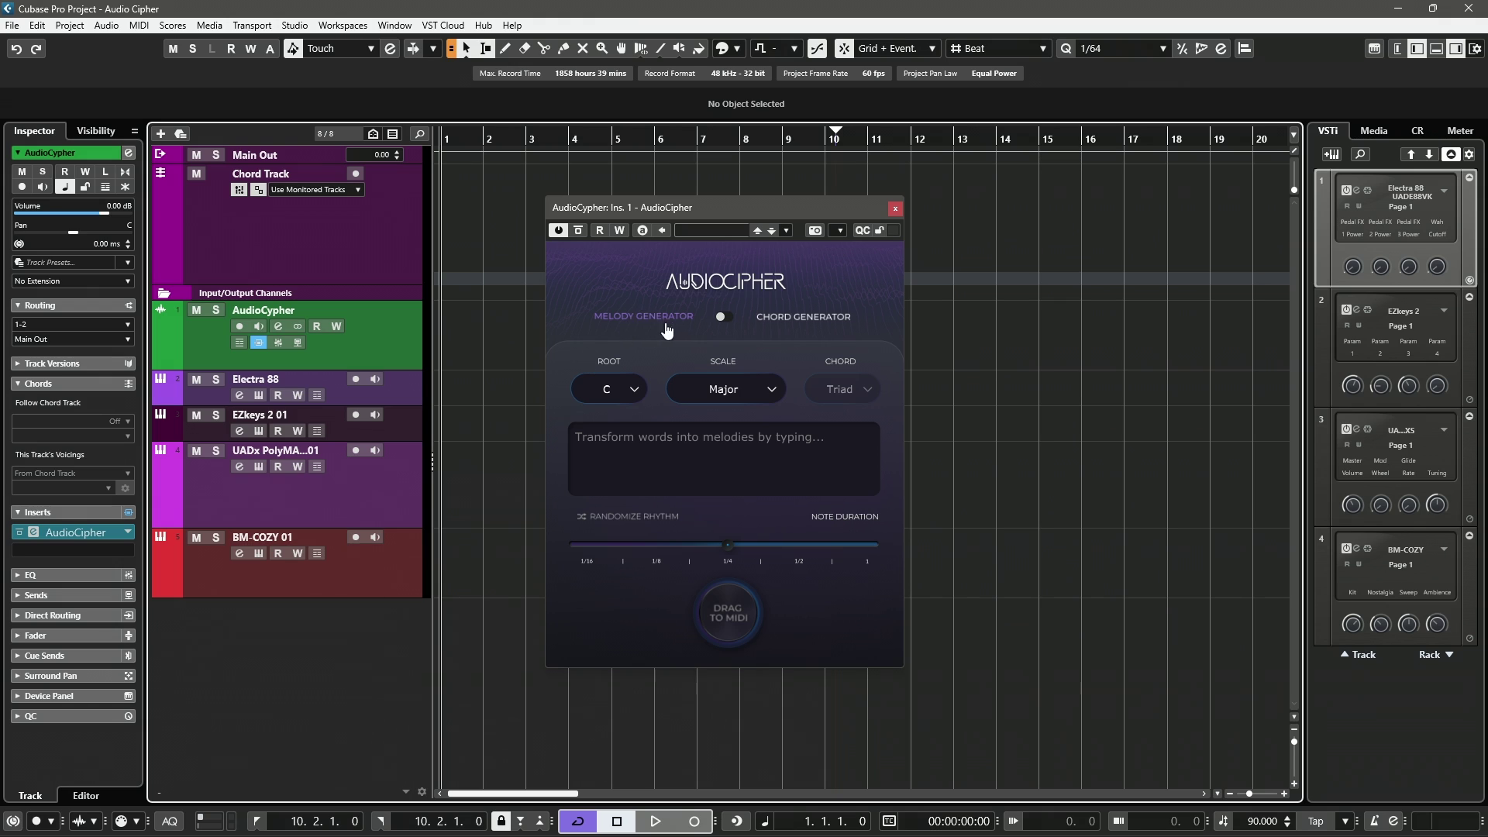
Step: Switch AudioCipher to chord generation with root note D# and the Minor scale
{"action": "left_click", "coordinate": [725, 318]}
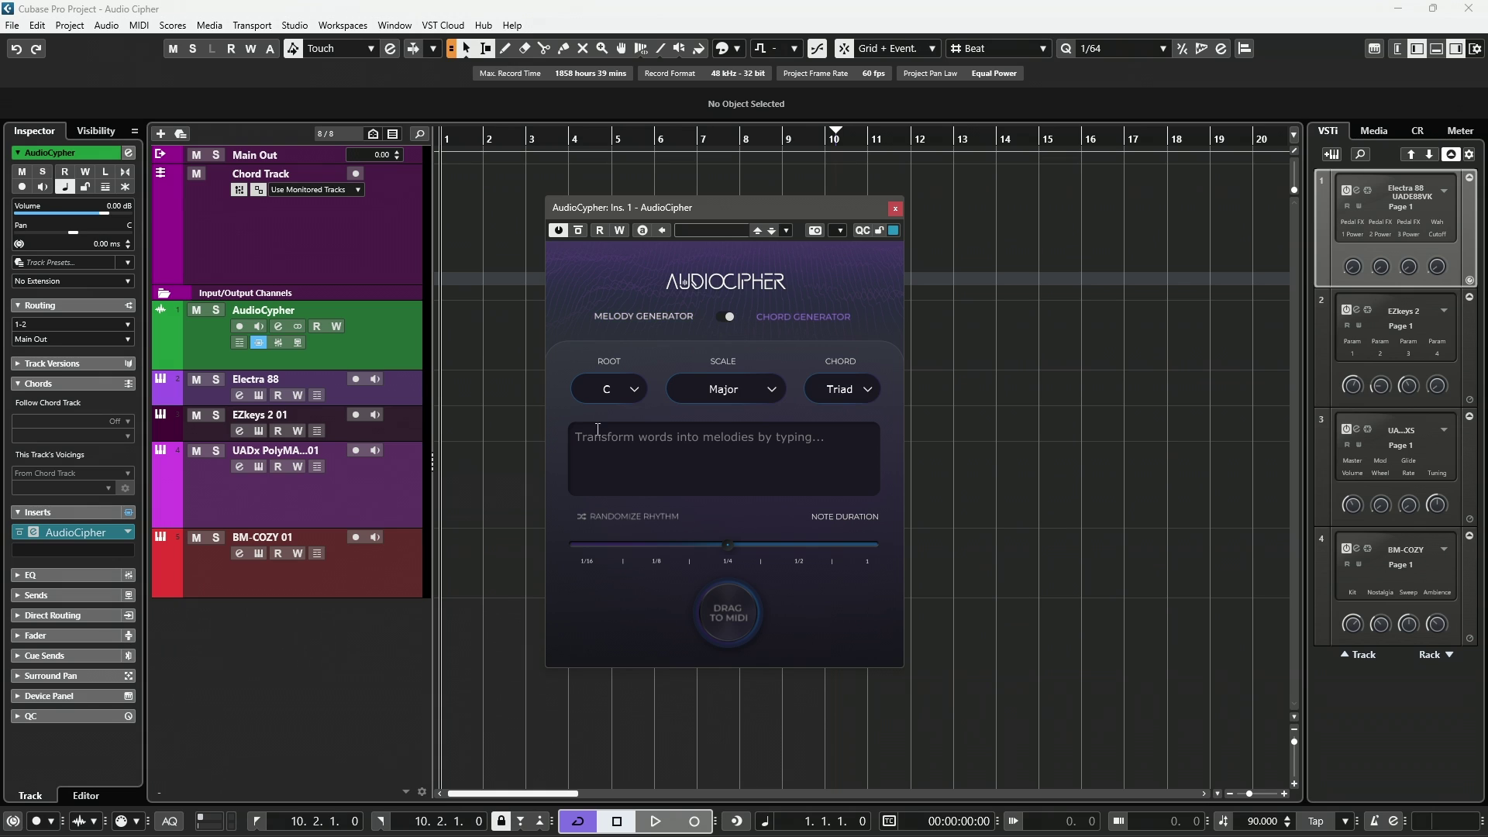
{"action": "left_click", "coordinate": [616, 393]}
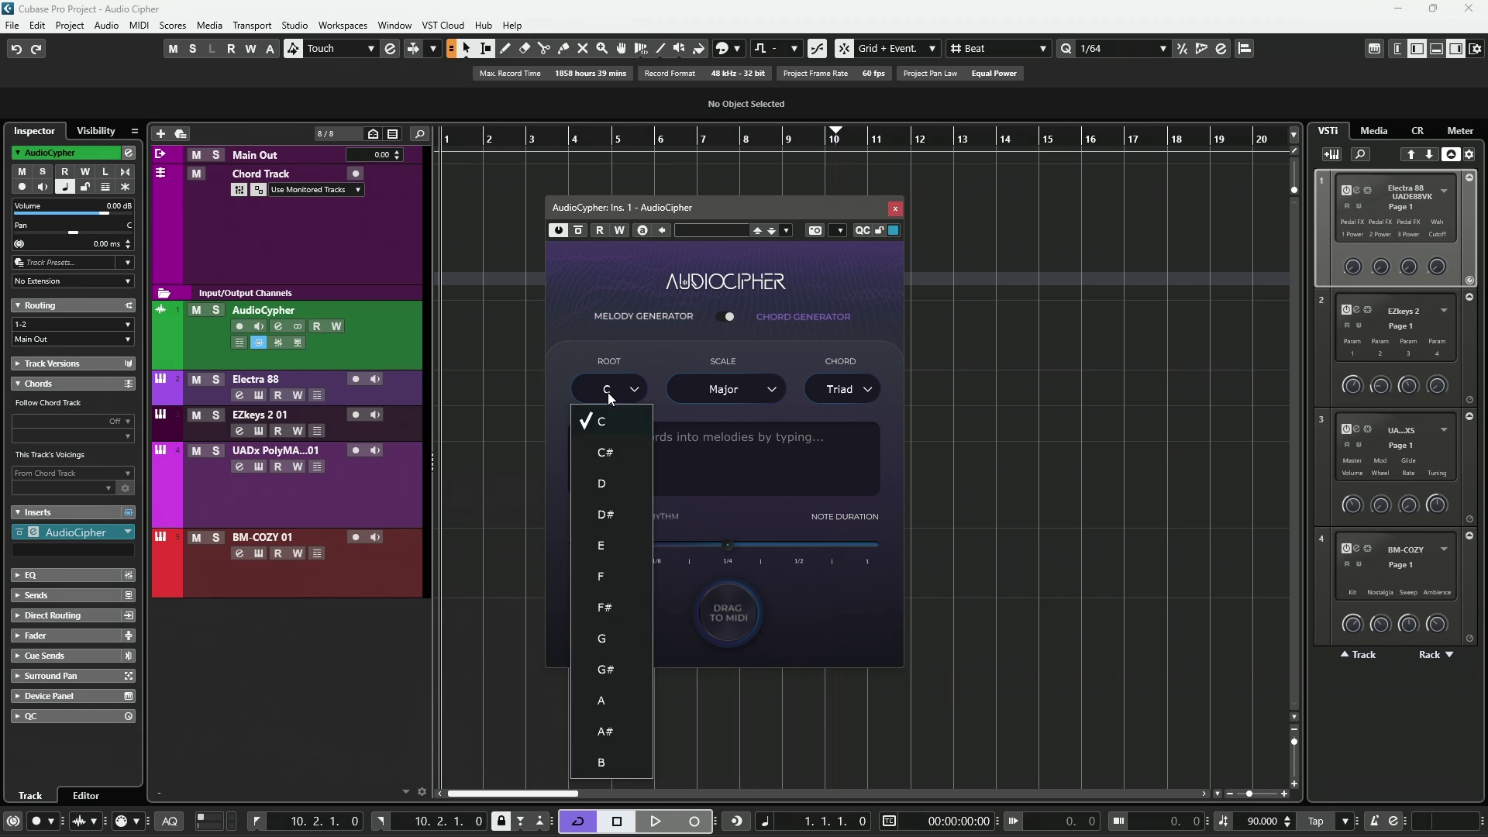
{"action": "left_click", "coordinate": [605, 515]}
{"action": "left_click", "coordinate": [724, 389]}
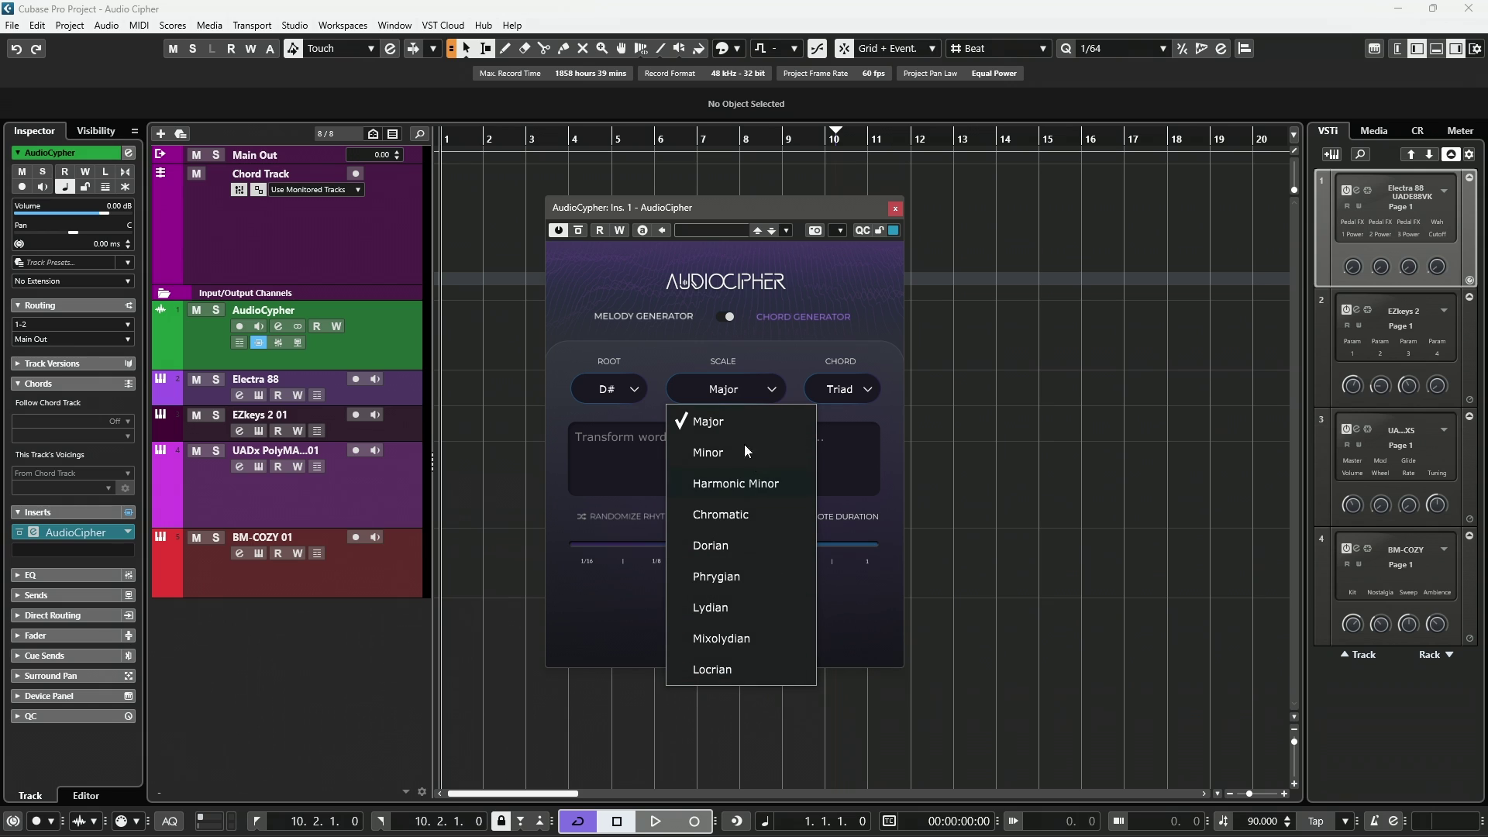
{"action": "left_click", "coordinate": [719, 455]}
Step: Try Random chords in the project, then choose 7th chords and focus the phrase box
{"action": "left_click", "coordinate": [818, 386]}
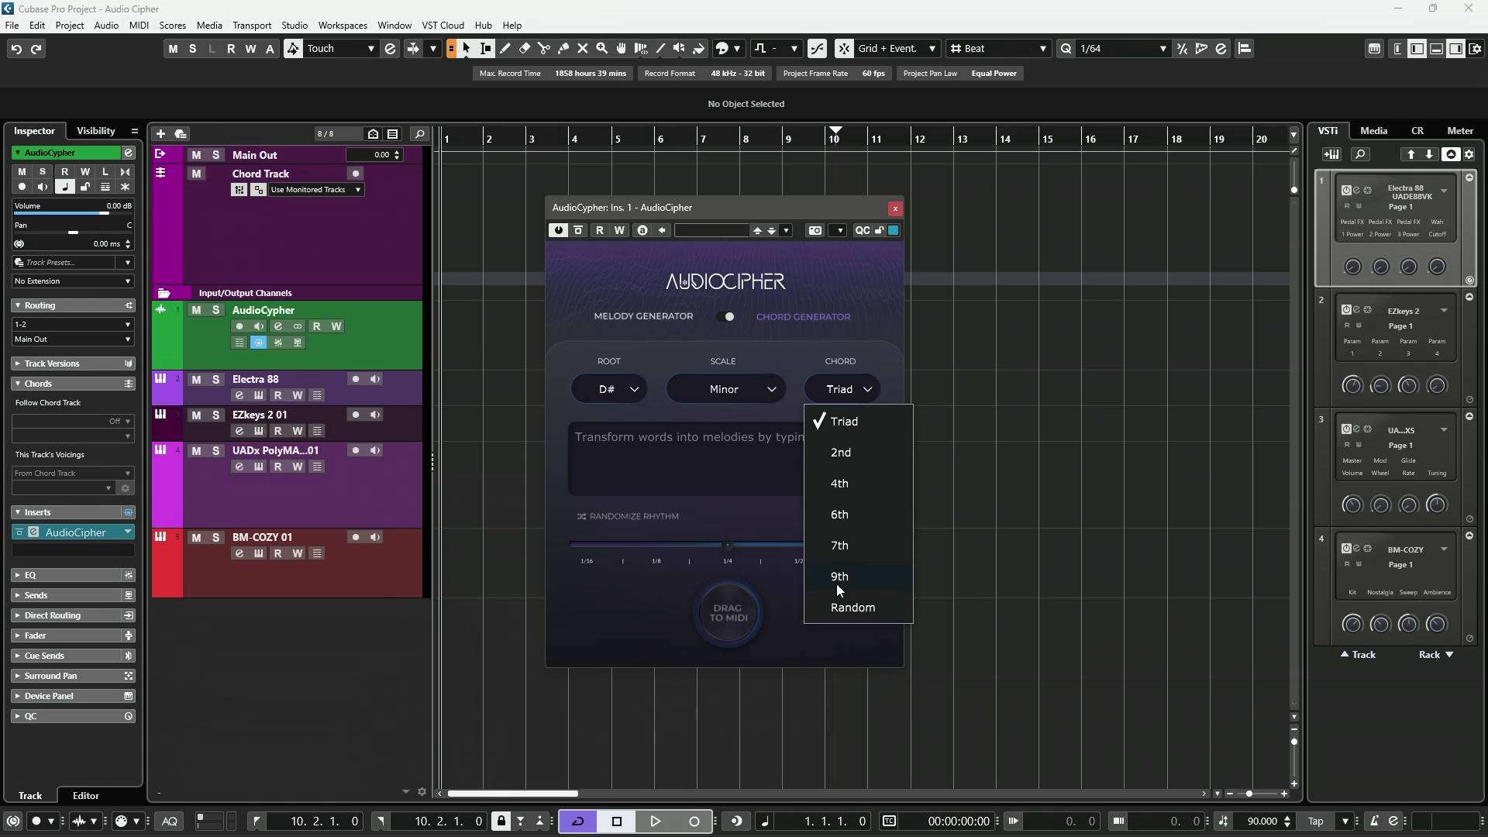
{"action": "left_click", "coordinate": [845, 609]}
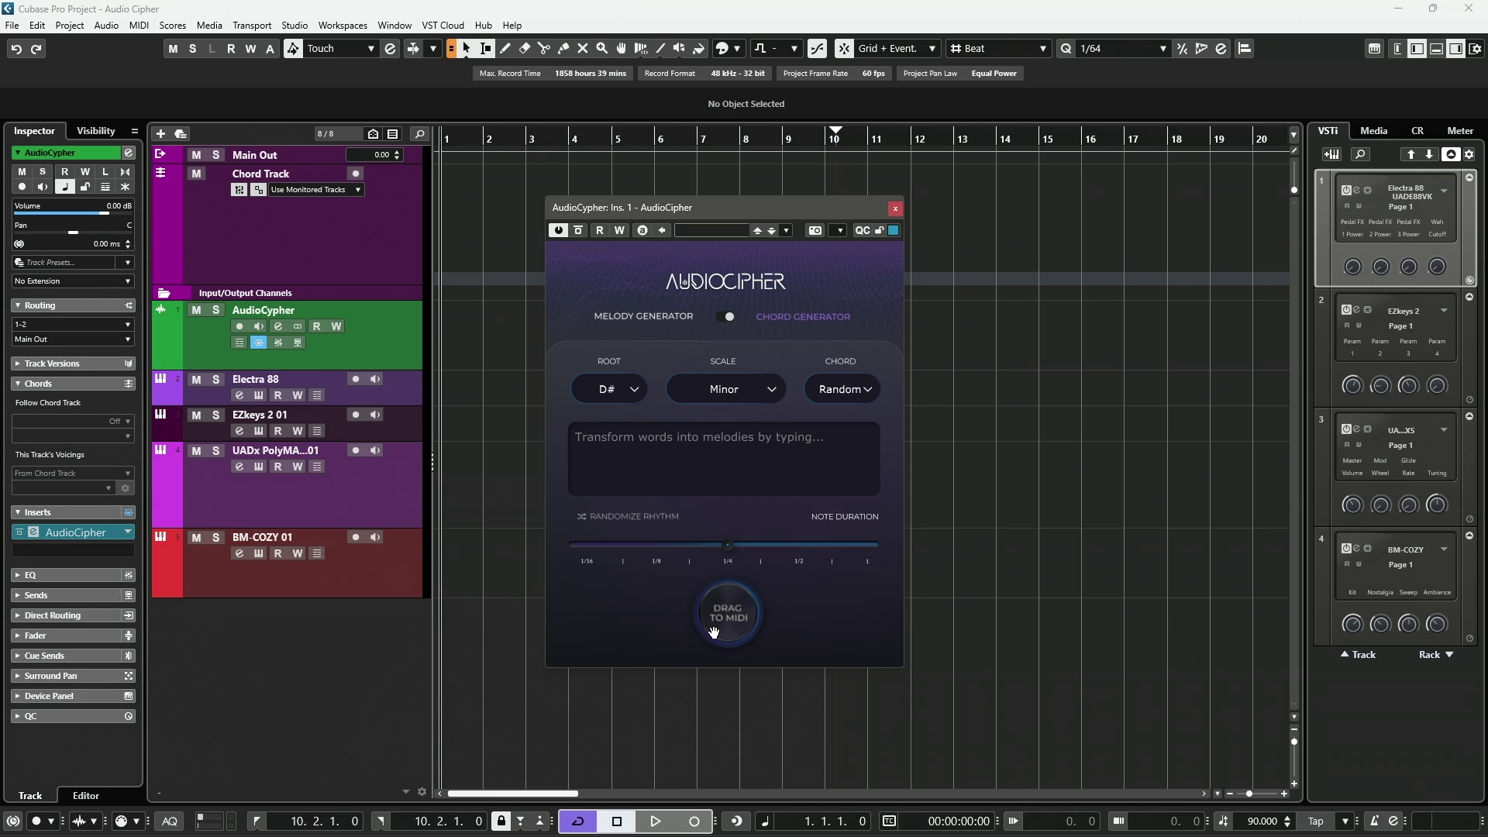
{"action": "left_click_drag", "start_coordinate": [714, 632], "coordinate": [1147, 151]}
{"action": "left_click", "coordinate": [842, 389]}
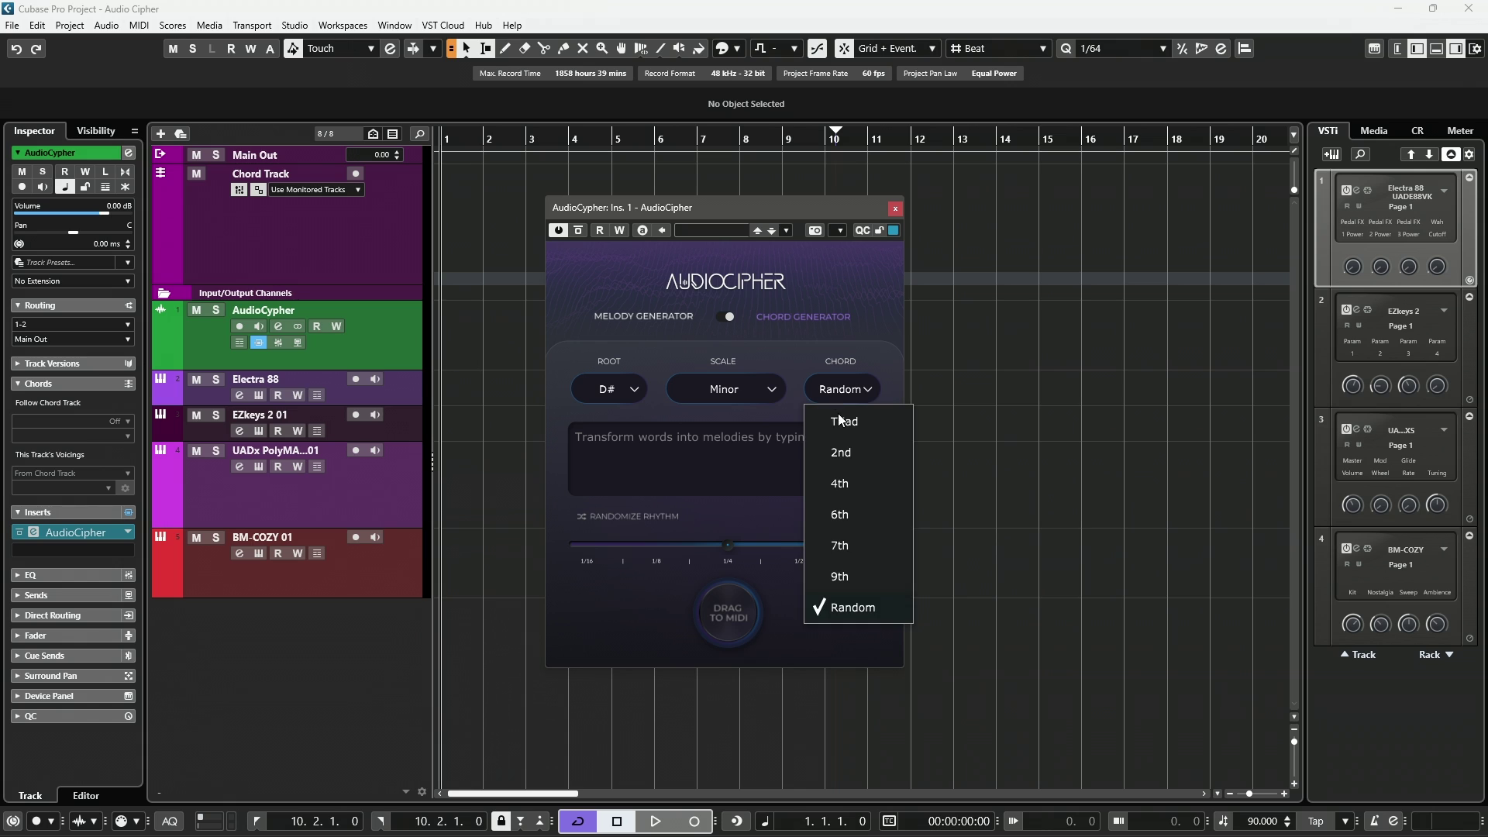
{"action": "left_click", "coordinate": [845, 548]}
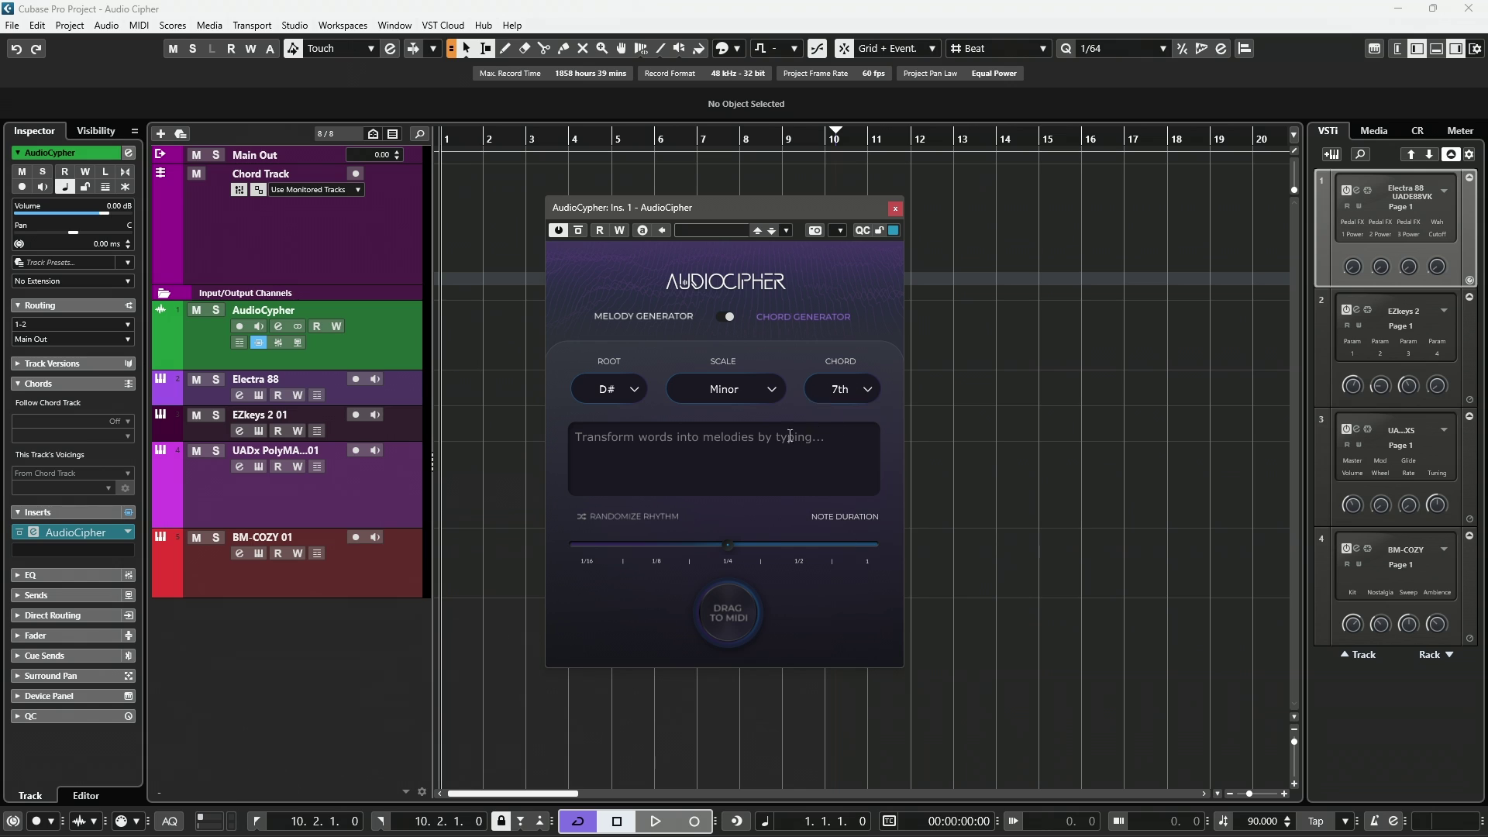
{"action": "left_click", "coordinate": [679, 443]}
Step: Generate chords from 'Hey Whats up' onto Electra 88, audition them, then delete the part
{"action": "type", "text": "Hey WHt"}
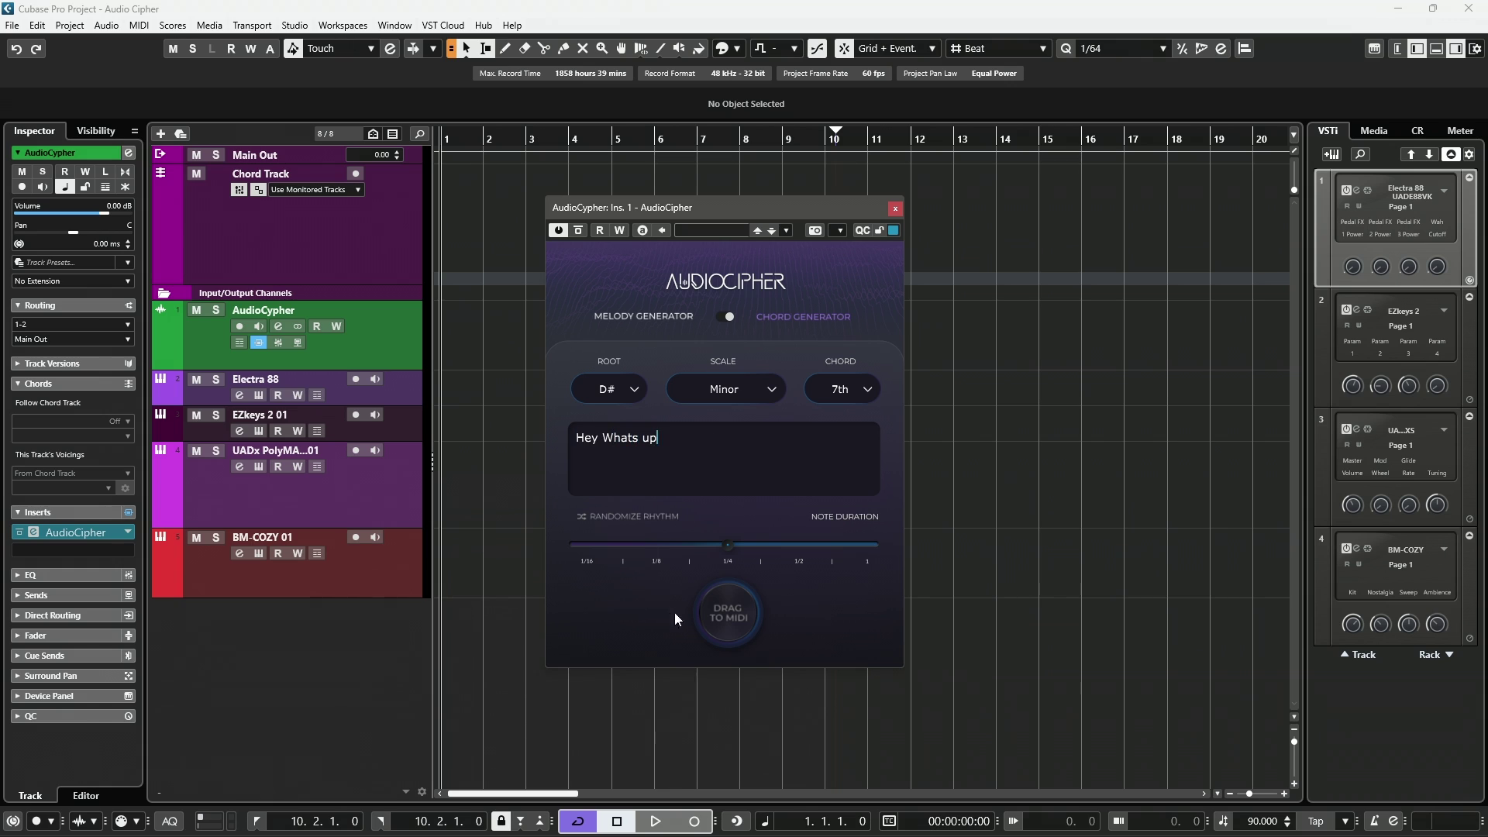
{"action": "mouse_move", "coordinate": [728, 617]}
{"action": "left_mouse_down"}
{"action": "mouse_move", "coordinate": [732, 630]}
{"action": "mouse_move", "coordinate": [377, 281]}
{"action": "mouse_move", "coordinate": [448, 423]}
{"action": "mouse_move", "coordinate": [442, 394]}
{"action": "left_mouse_up"}
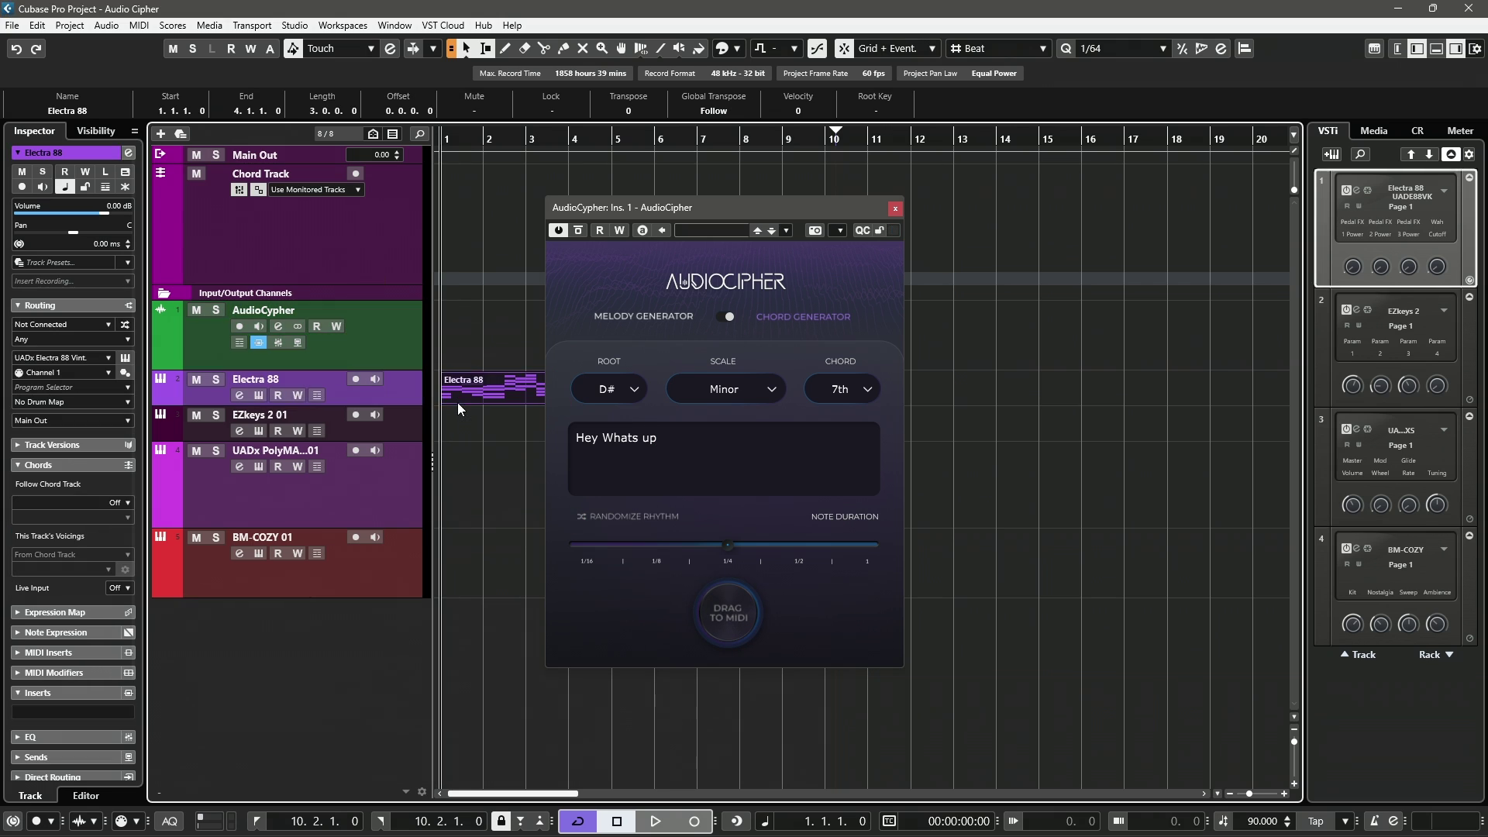
{"action": "key", "text": "space"}
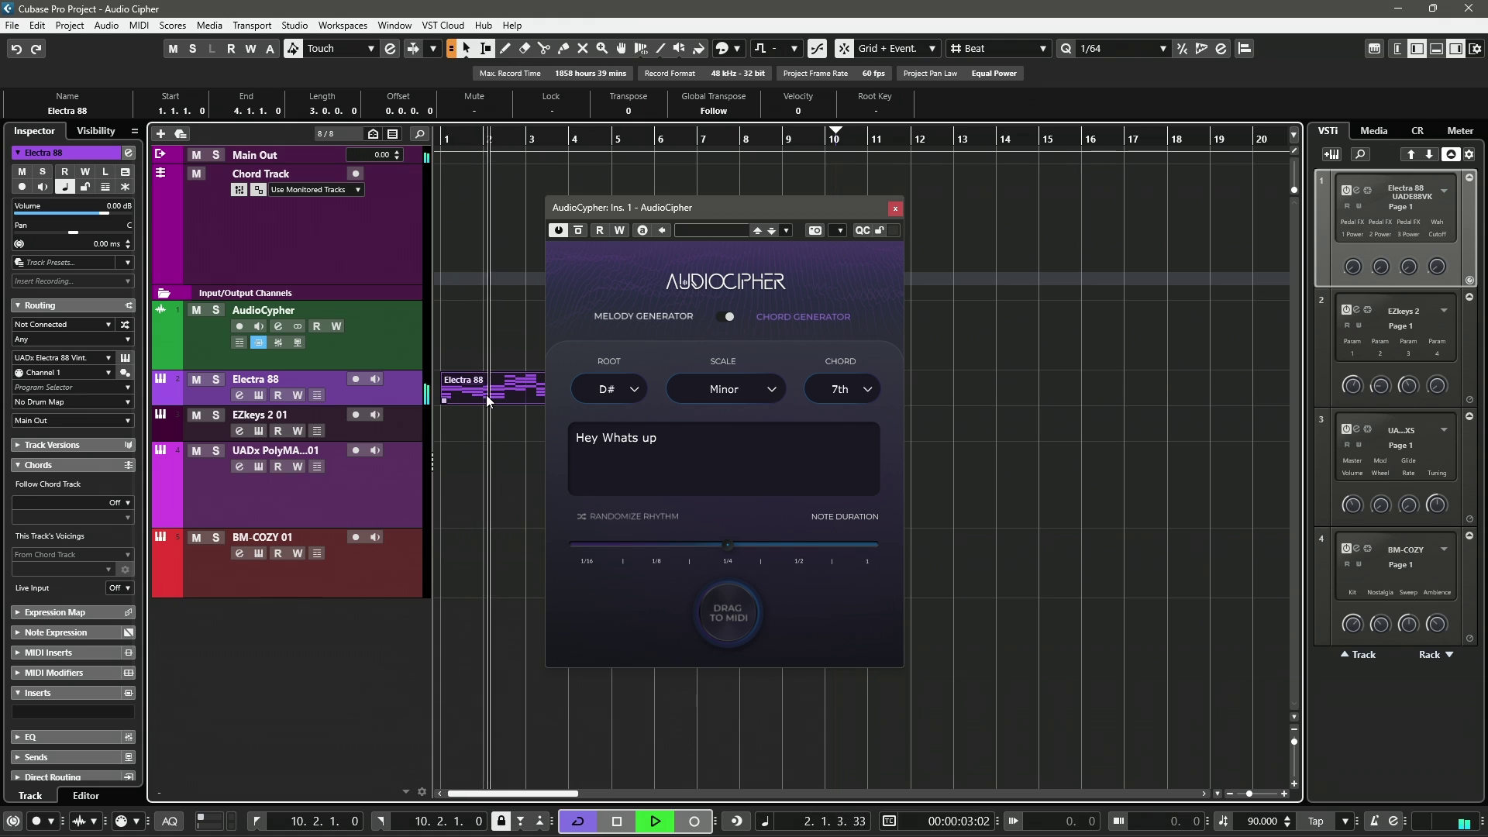
{"action": "key", "text": "space"}
{"action": "key", "text": "Delete"}
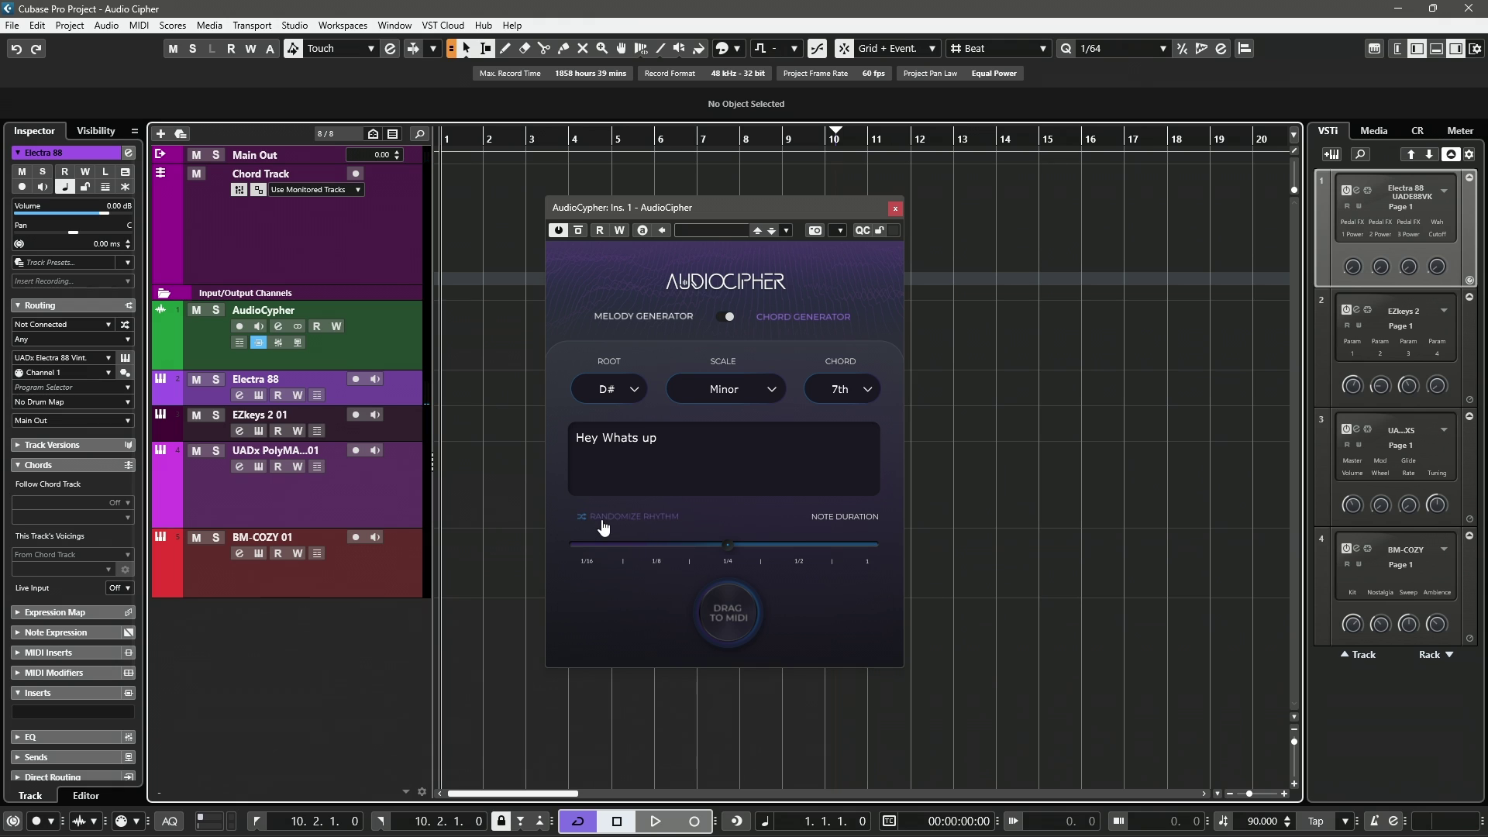
Step: Drop new chords at bar 1 of Electra 88, review them in the Key Editor during playback, then delete them
{"action": "left_click_drag", "start_coordinate": [727, 612], "coordinate": [442, 396]}
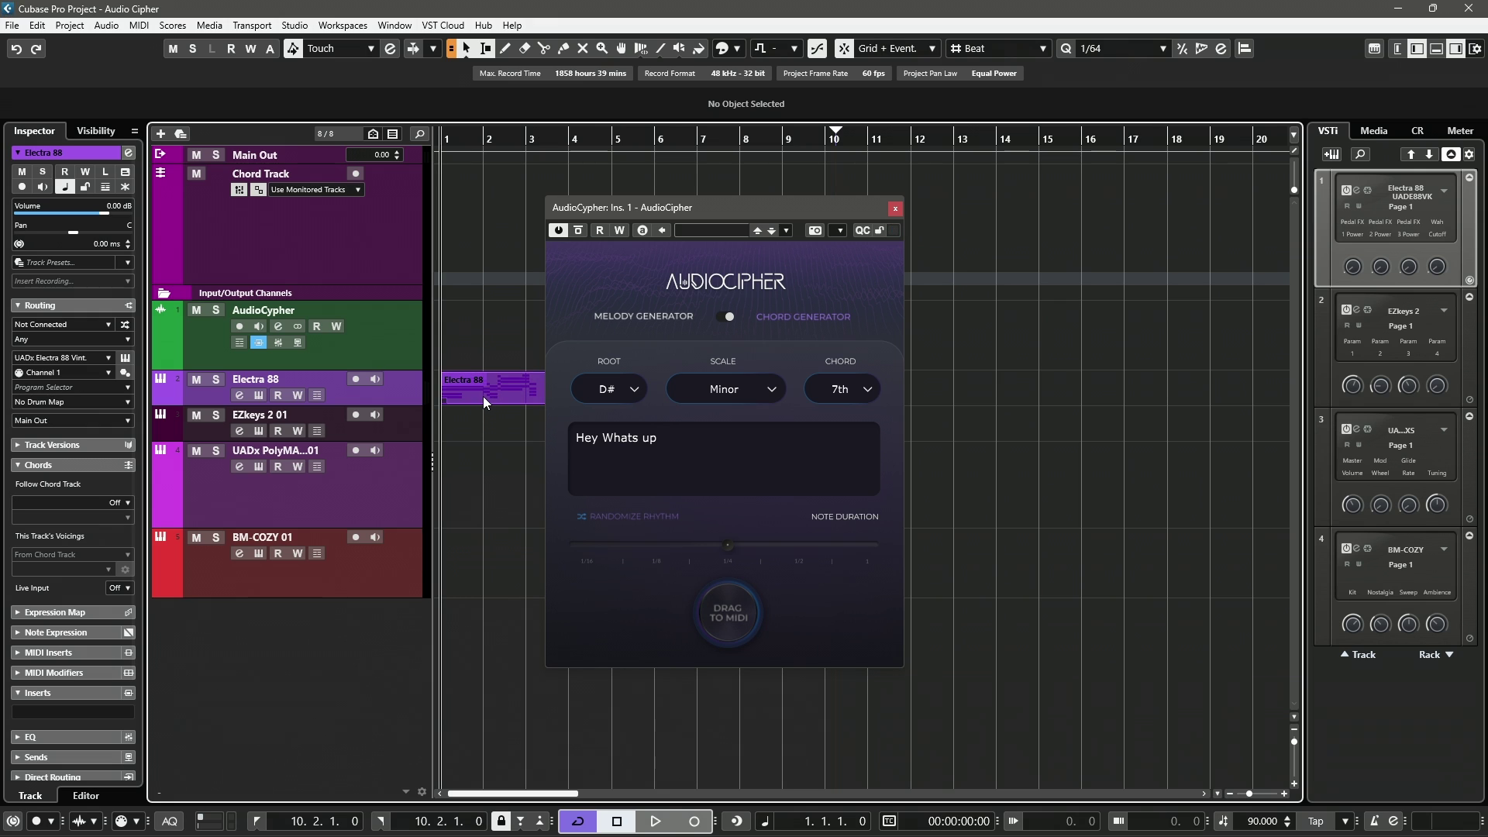
{"action": "key", "text": "space"}
{"action": "double_click", "coordinate": [497, 401]}
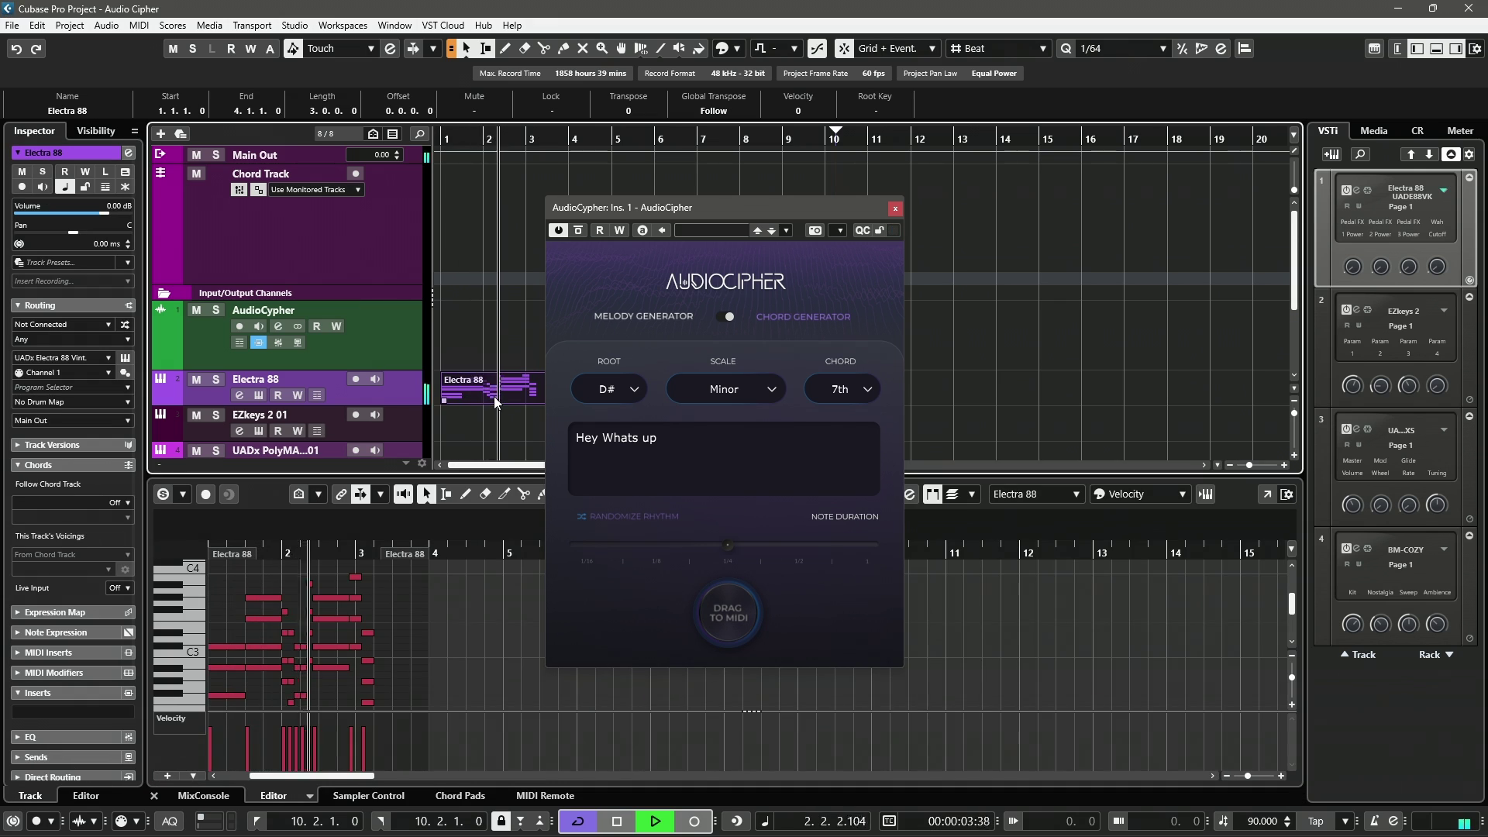
{"action": "key", "text": "space"}
{"action": "key", "text": "Delete"}
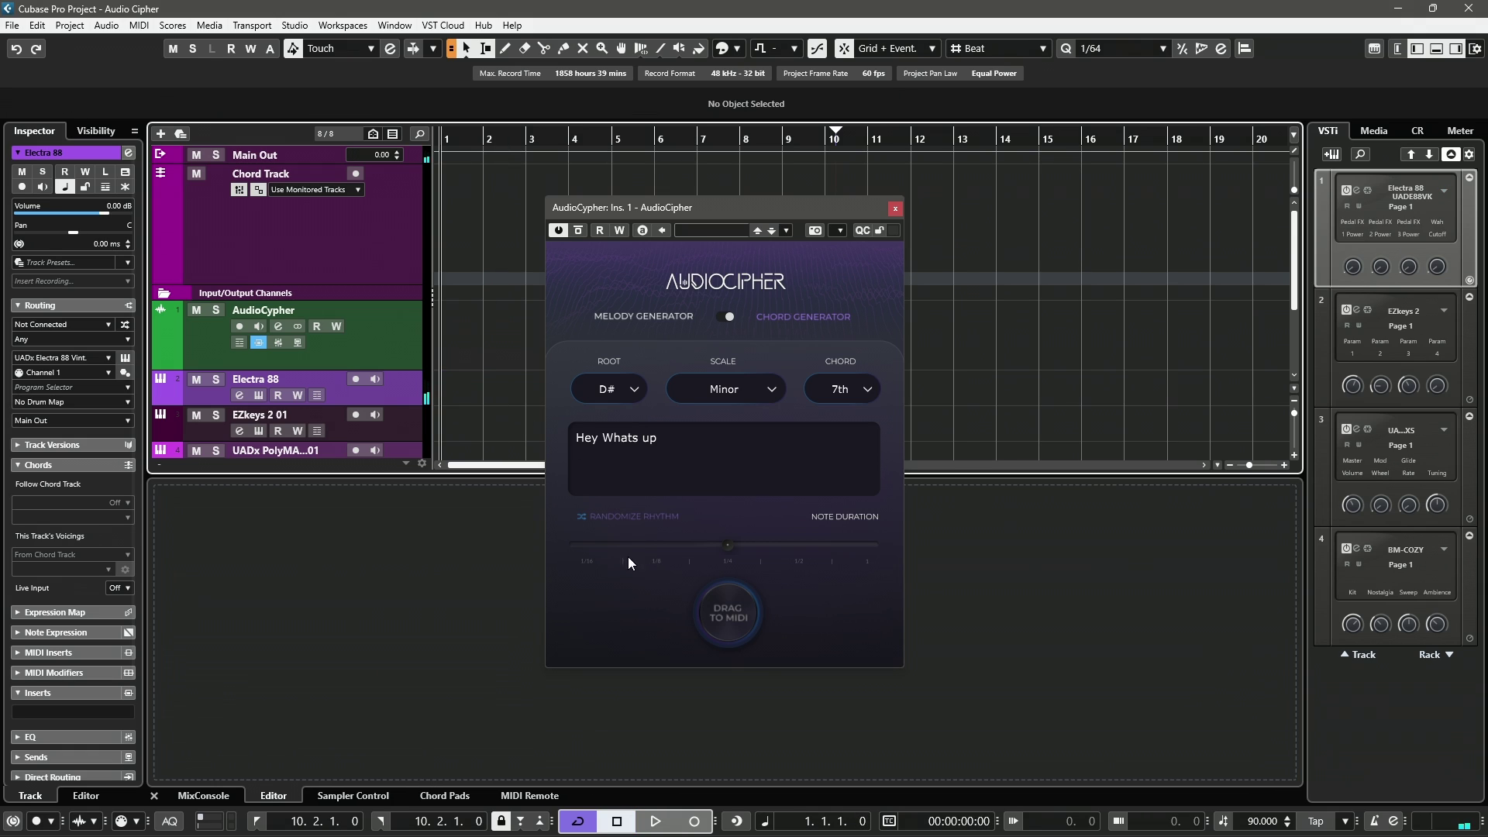
Step: Set Note Duration near 1/16, then drop, audition and delete that Electra 88 chord part
{"action": "left_click", "coordinate": [593, 527]}
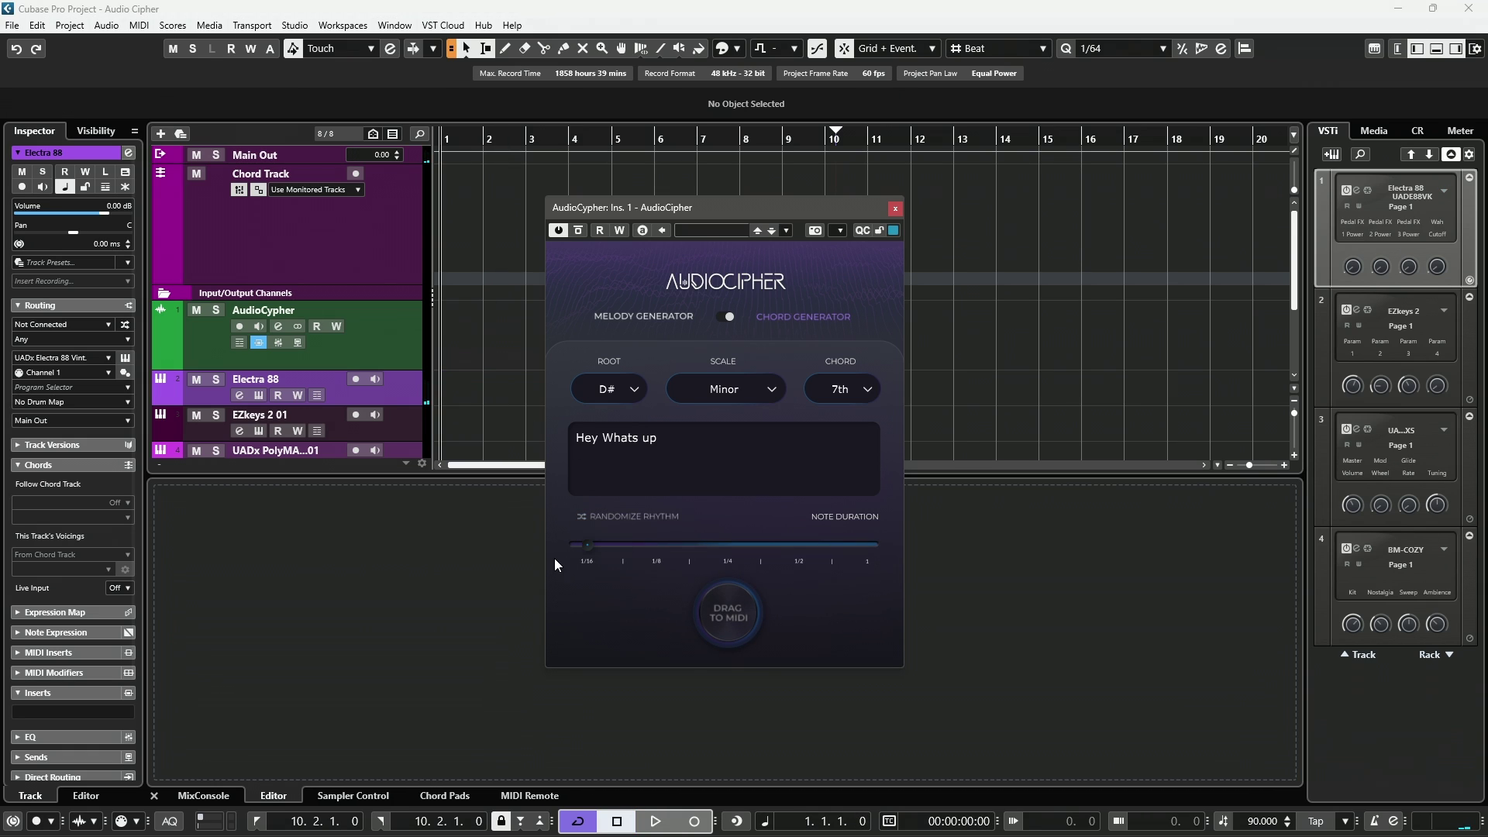
{"action": "left_click_drag", "start_coordinate": [585, 552], "coordinate": [877, 551]}
{"action": "left_click_drag", "start_coordinate": [803, 560], "coordinate": [625, 565]}
{"action": "left_click_drag", "start_coordinate": [728, 613], "coordinate": [440, 398]}
{"action": "key", "text": "space"}
{"action": "left_click", "coordinate": [483, 404]}
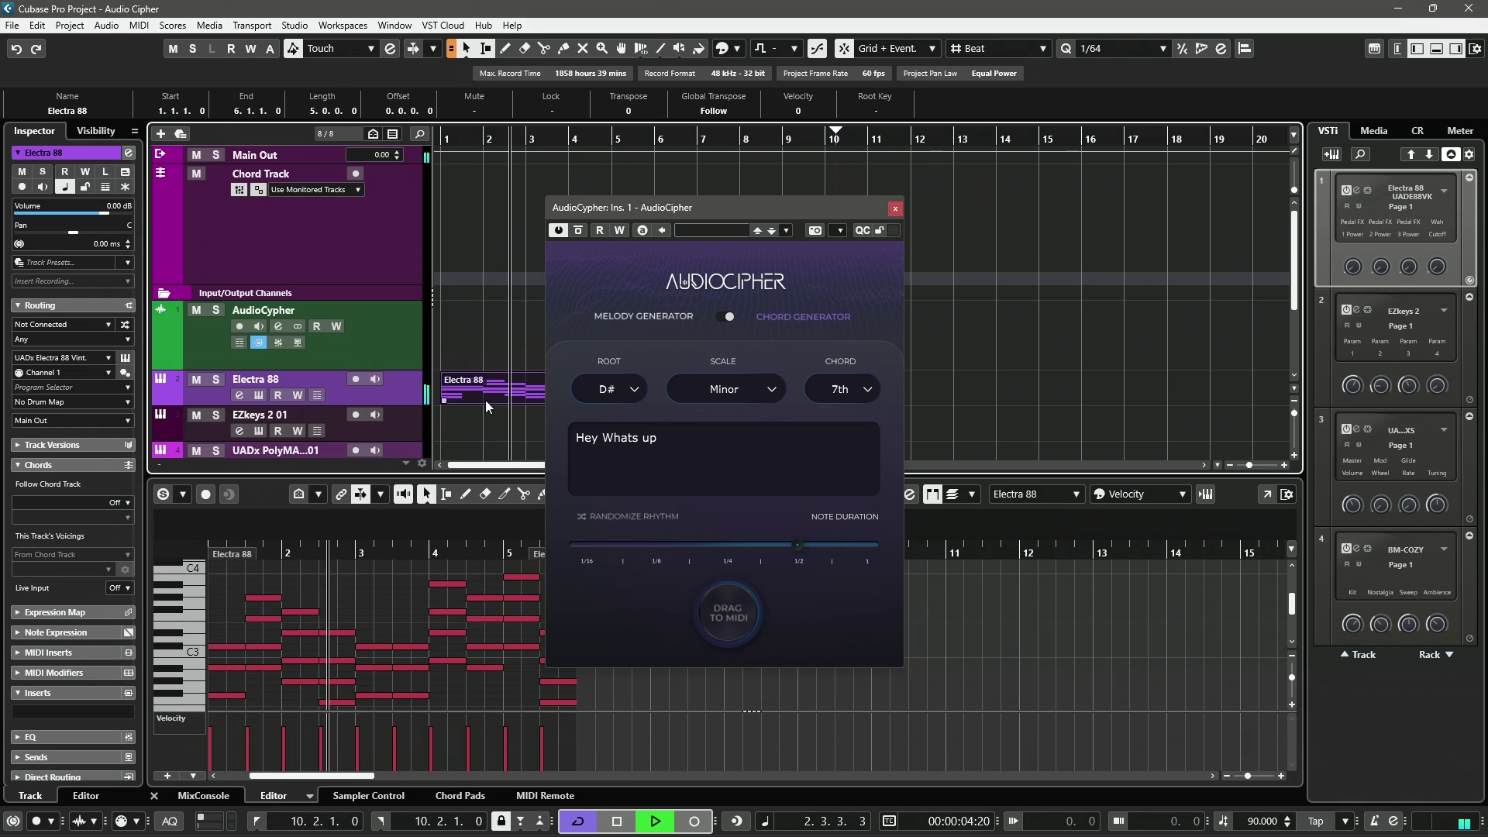
{"action": "key", "text": "Delete"}
{"action": "key", "text": "space"}
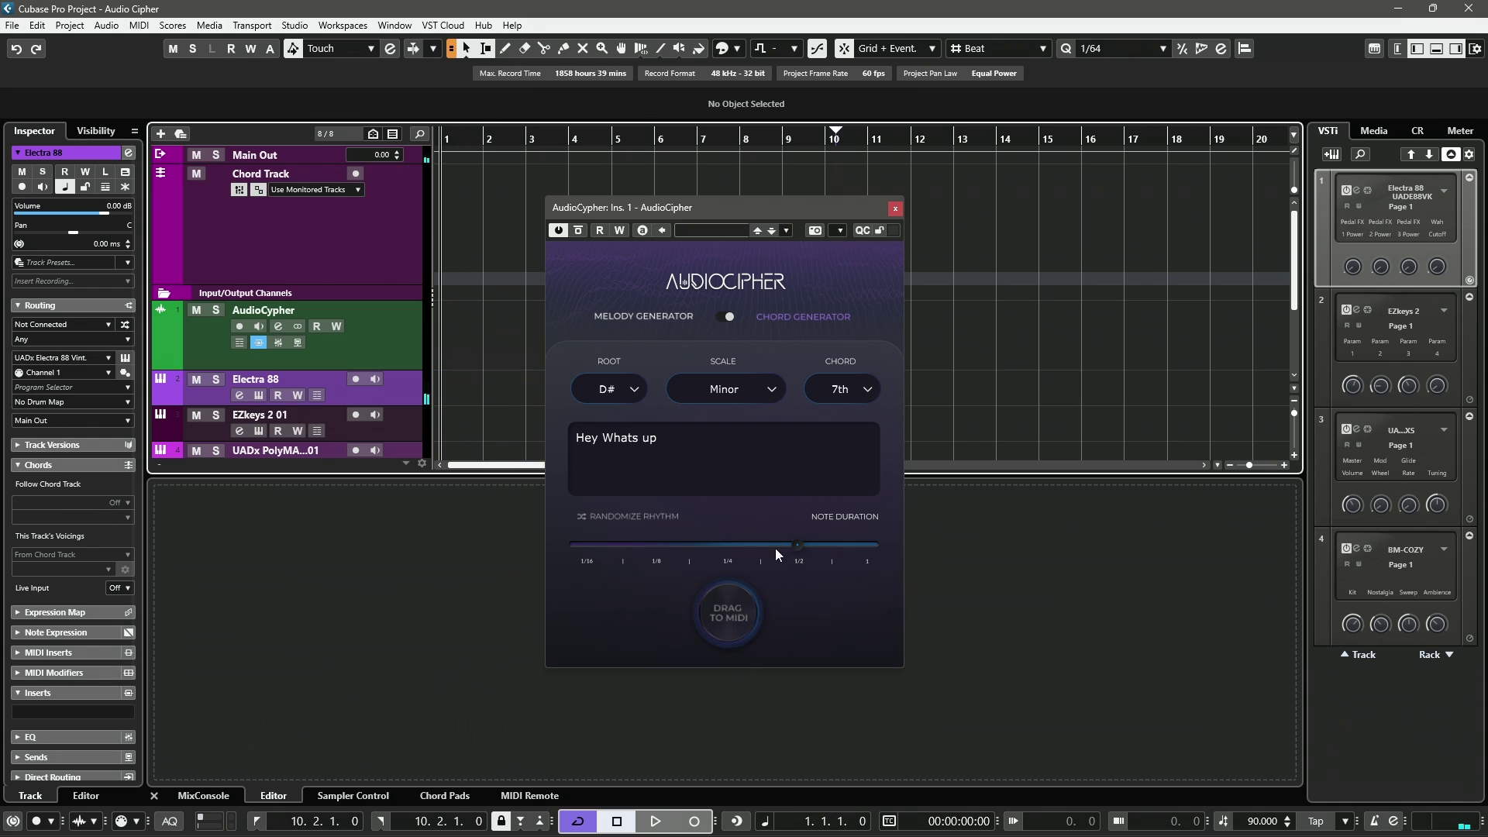
Step: Lengthen Note Duration toward 1, then drop, audition and delete the regenerated chord part
{"action": "left_click", "coordinate": [828, 553]}
{"action": "left_click_drag", "start_coordinate": [727, 613], "coordinate": [462, 388]}
{"action": "key", "text": "space"}
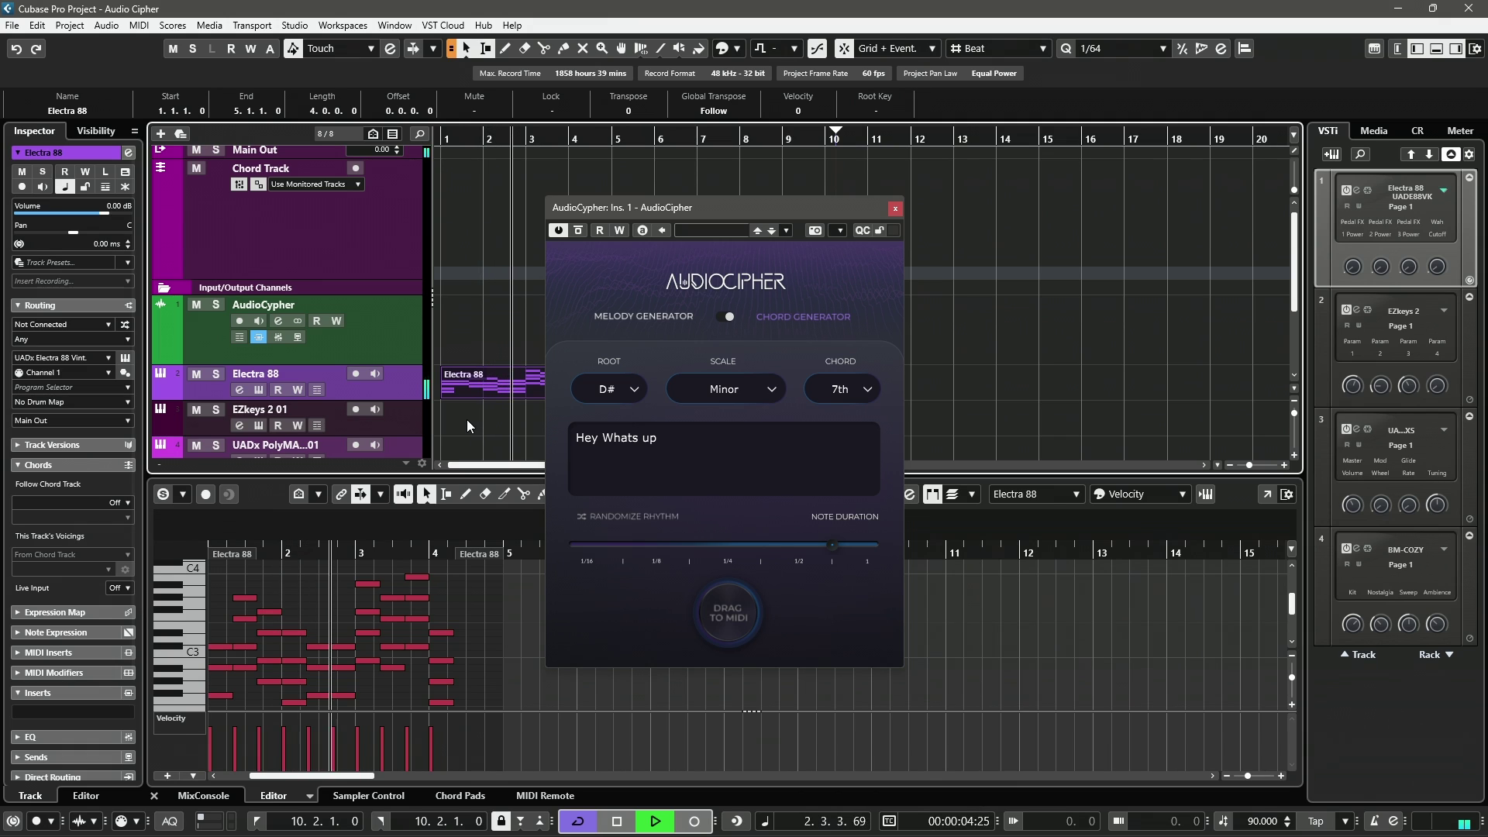
{"action": "key", "text": "space"}
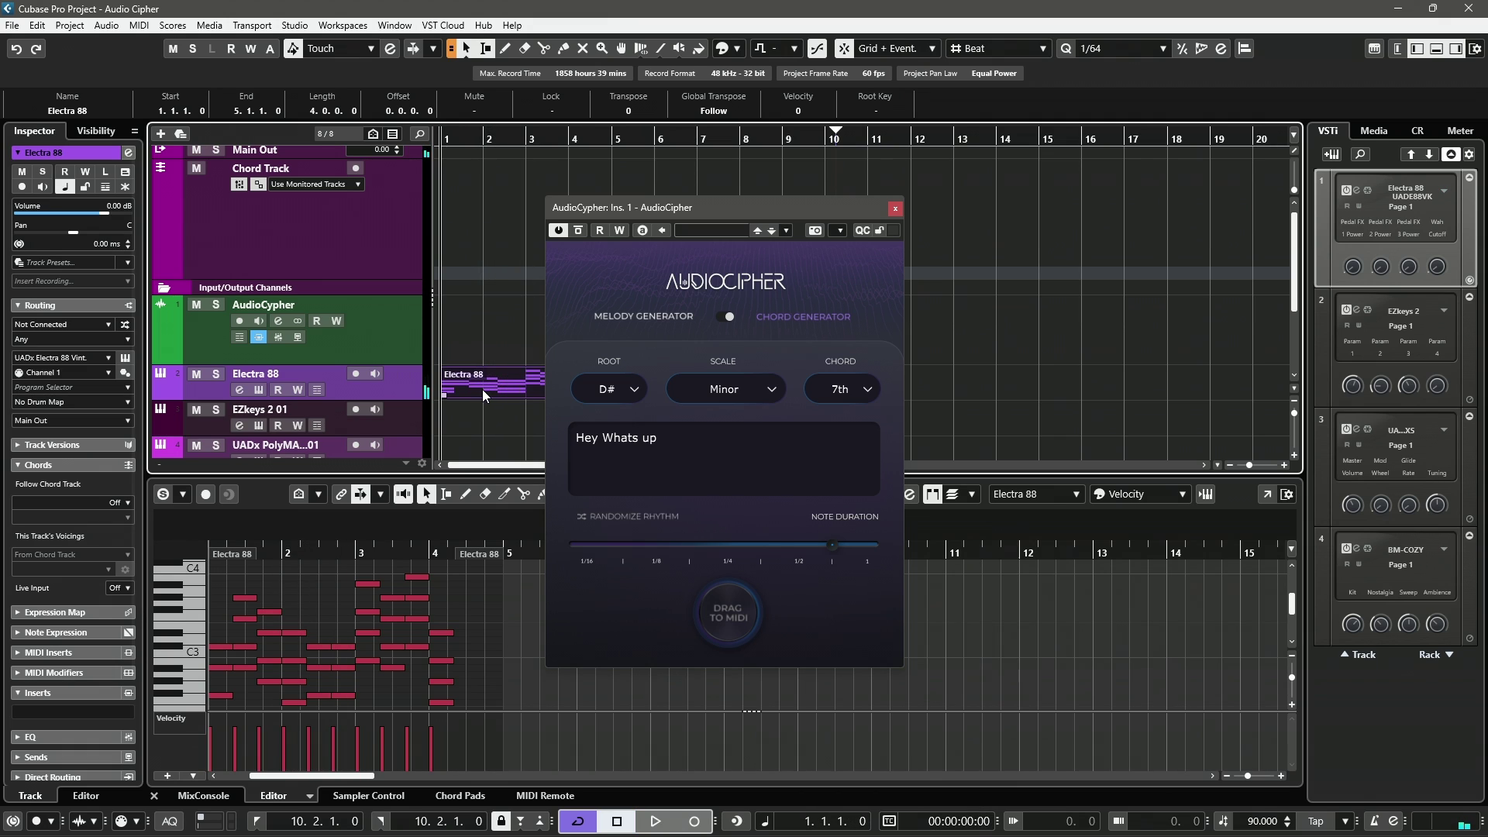
{"action": "key", "text": "Delete"}
Step: Push Note Duration to its longest, 1, and try a project tempo of 75
{"action": "left_click_drag", "start_coordinate": [834, 552], "coordinate": [901, 551]}
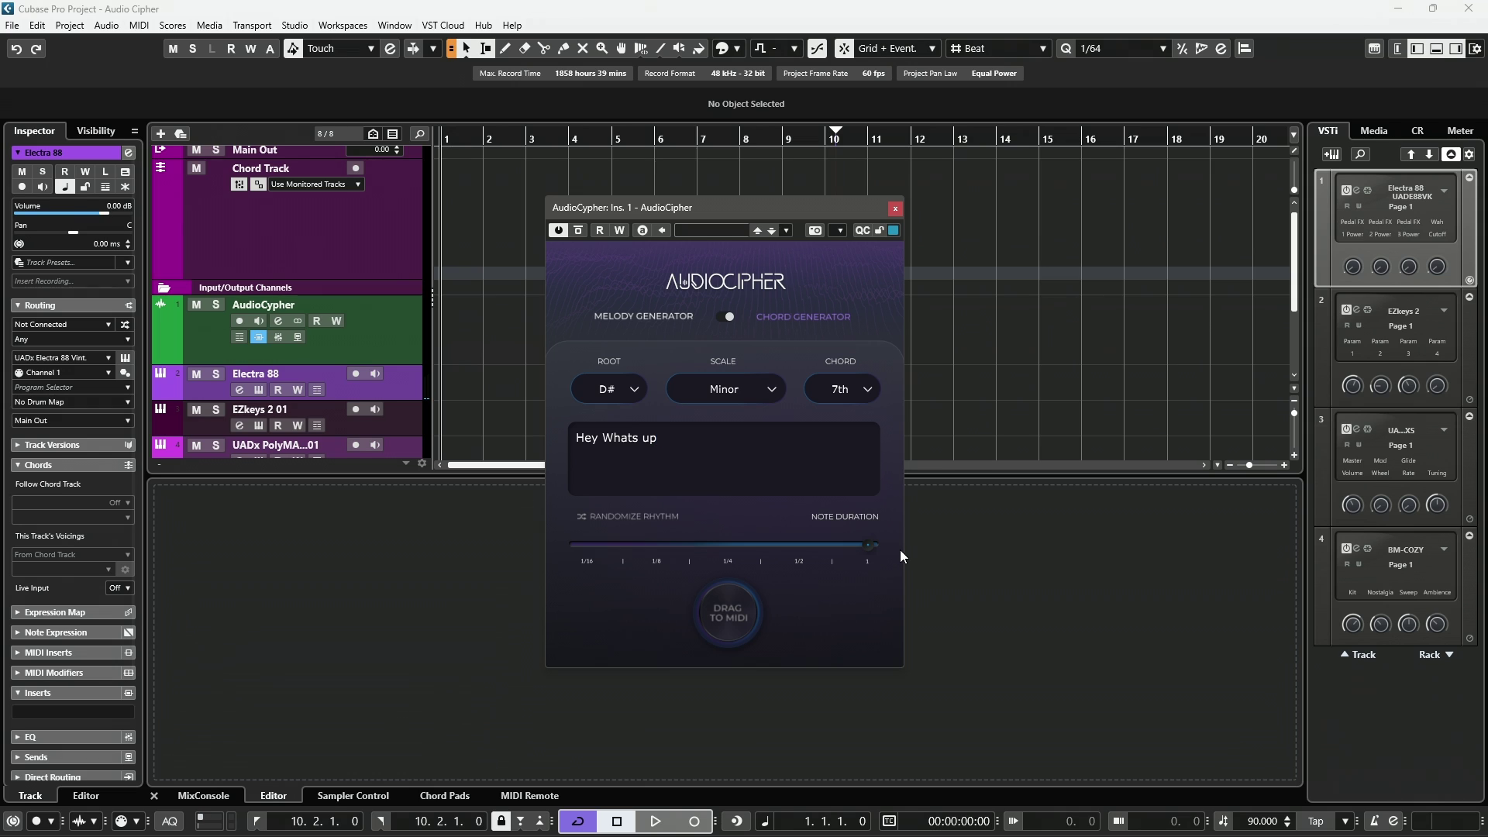
{"action": "left_click", "coordinate": [1256, 821]}
{"action": "type", "text": "75"}
{"action": "key", "text": "Return"}
Step: Undo the trial chord drop and tempo change, then place the final chord part at bar 1
{"action": "left_click_drag", "start_coordinate": [705, 619], "coordinate": [440, 391]}
{"action": "key", "text": "ctrl+z"}
{"action": "key", "text": "ctrl+z"}
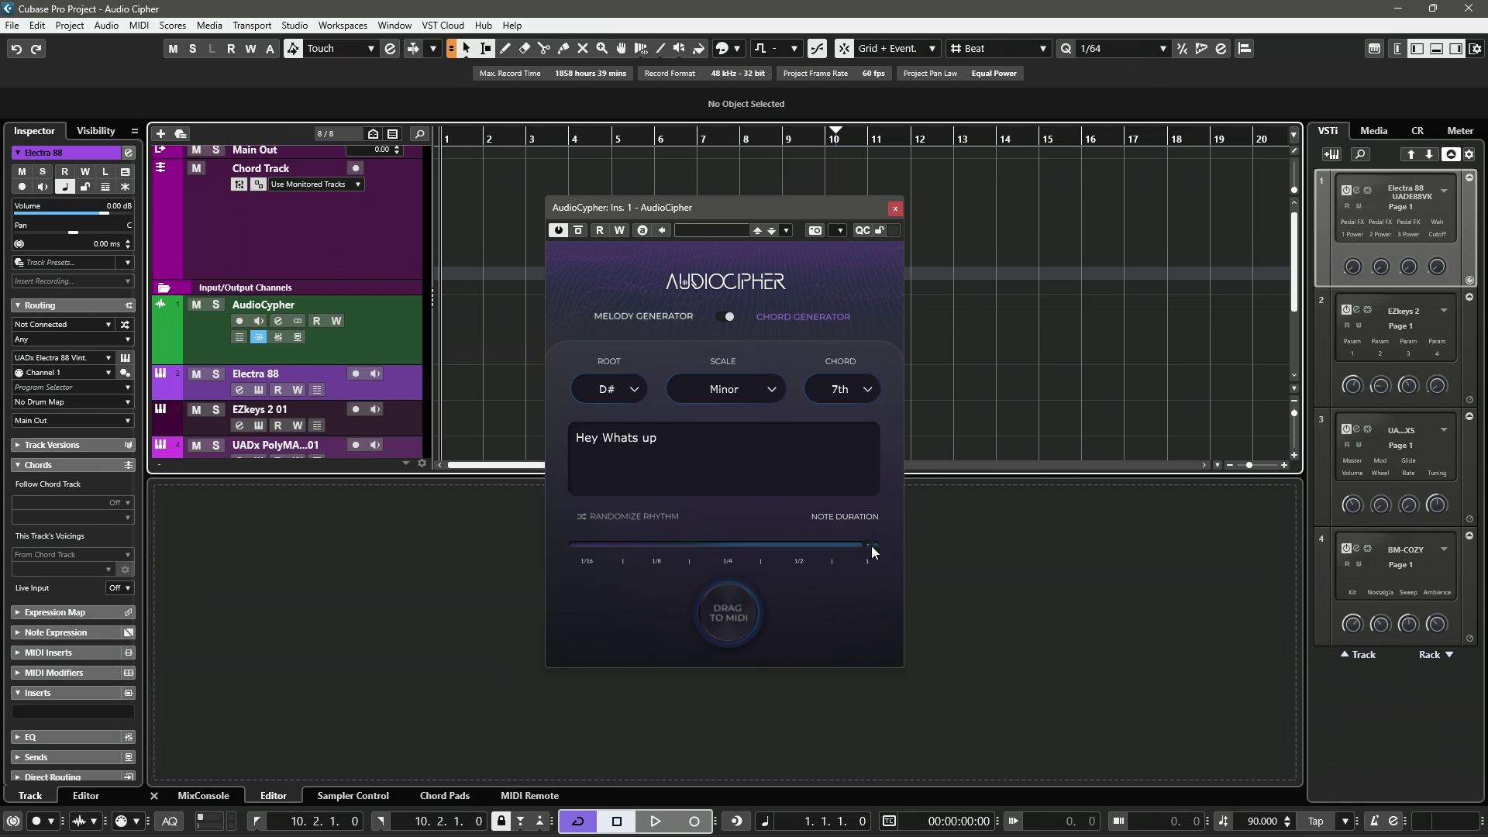
{"action": "left_click_drag", "start_coordinate": [869, 550], "coordinate": [548, 563]}
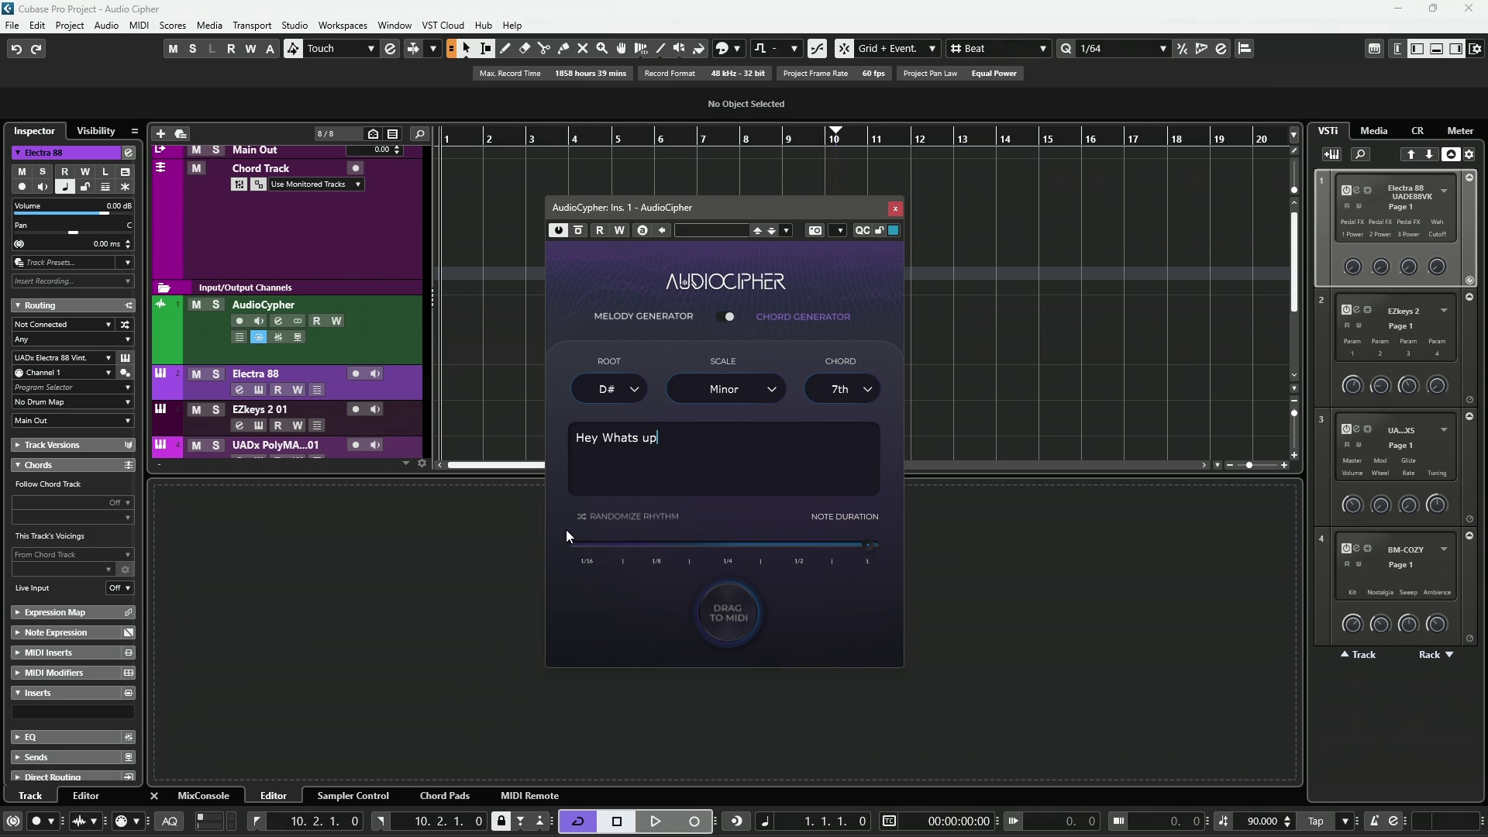
{"action": "left_click_drag", "start_coordinate": [727, 612], "coordinate": [465, 380]}
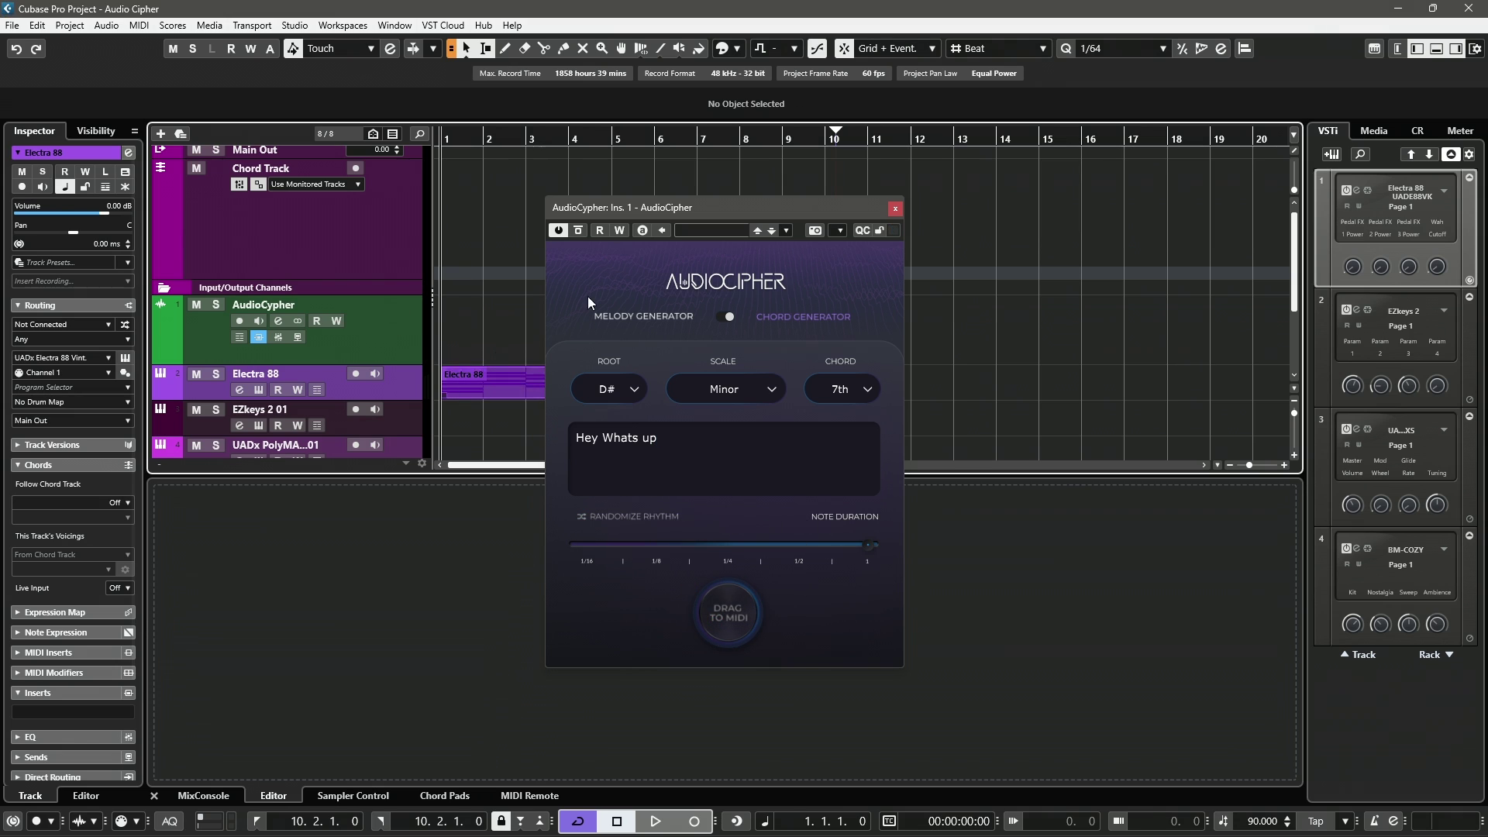
Step: In the Key Editor, delete the bar-5 chord and move the bar 6–10 chords one bar earlier
{"action": "left_click", "coordinate": [895, 208]}
{"action": "double_click", "coordinate": [481, 388]}
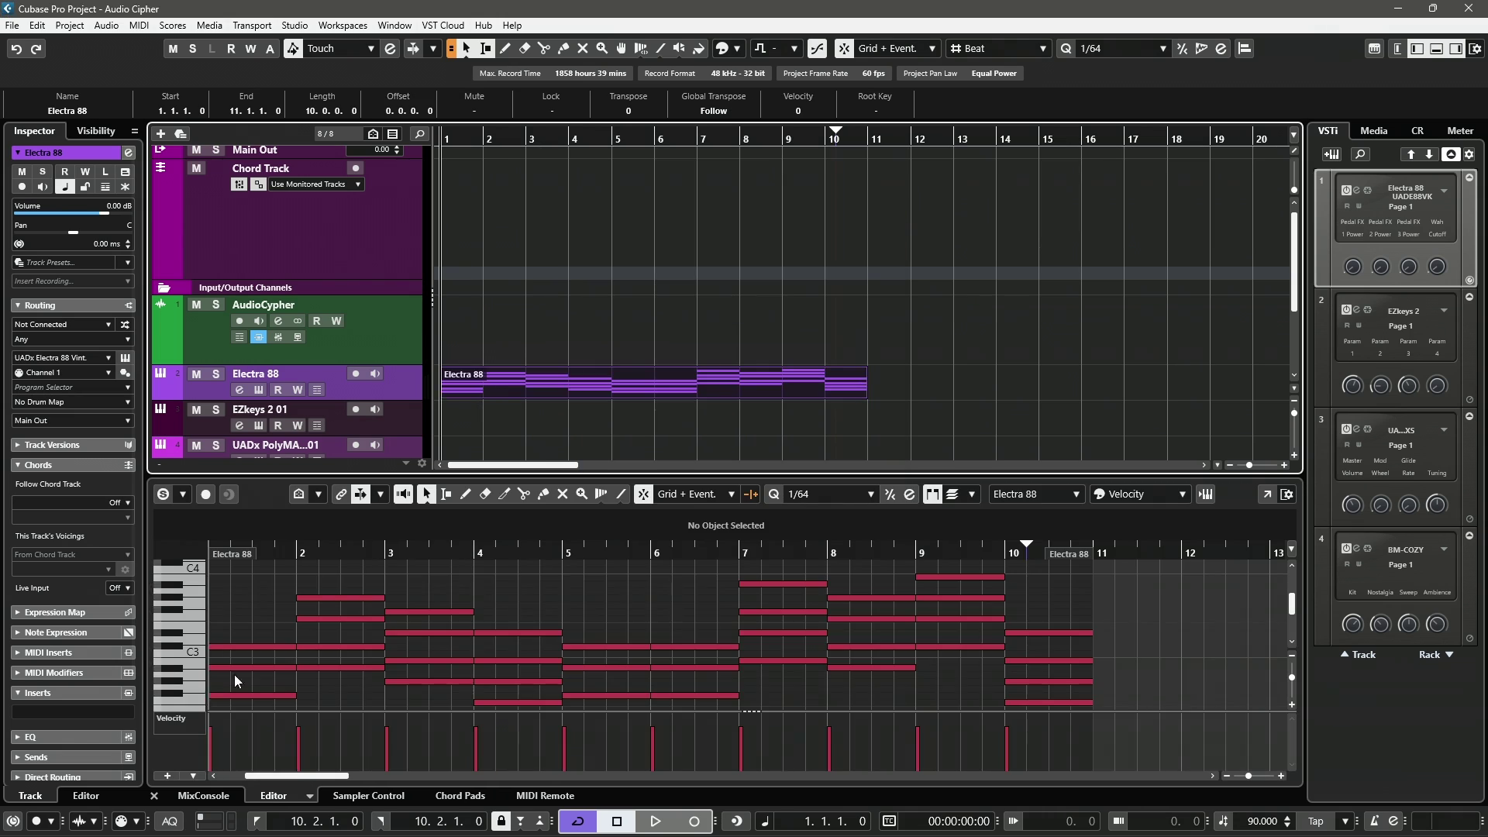
{"action": "scroll", "coordinate": [594, 603], "scroll_direction": "down", "scroll_amount": 3}
{"action": "left_click_drag", "start_coordinate": [570, 566], "coordinate": [634, 631]}
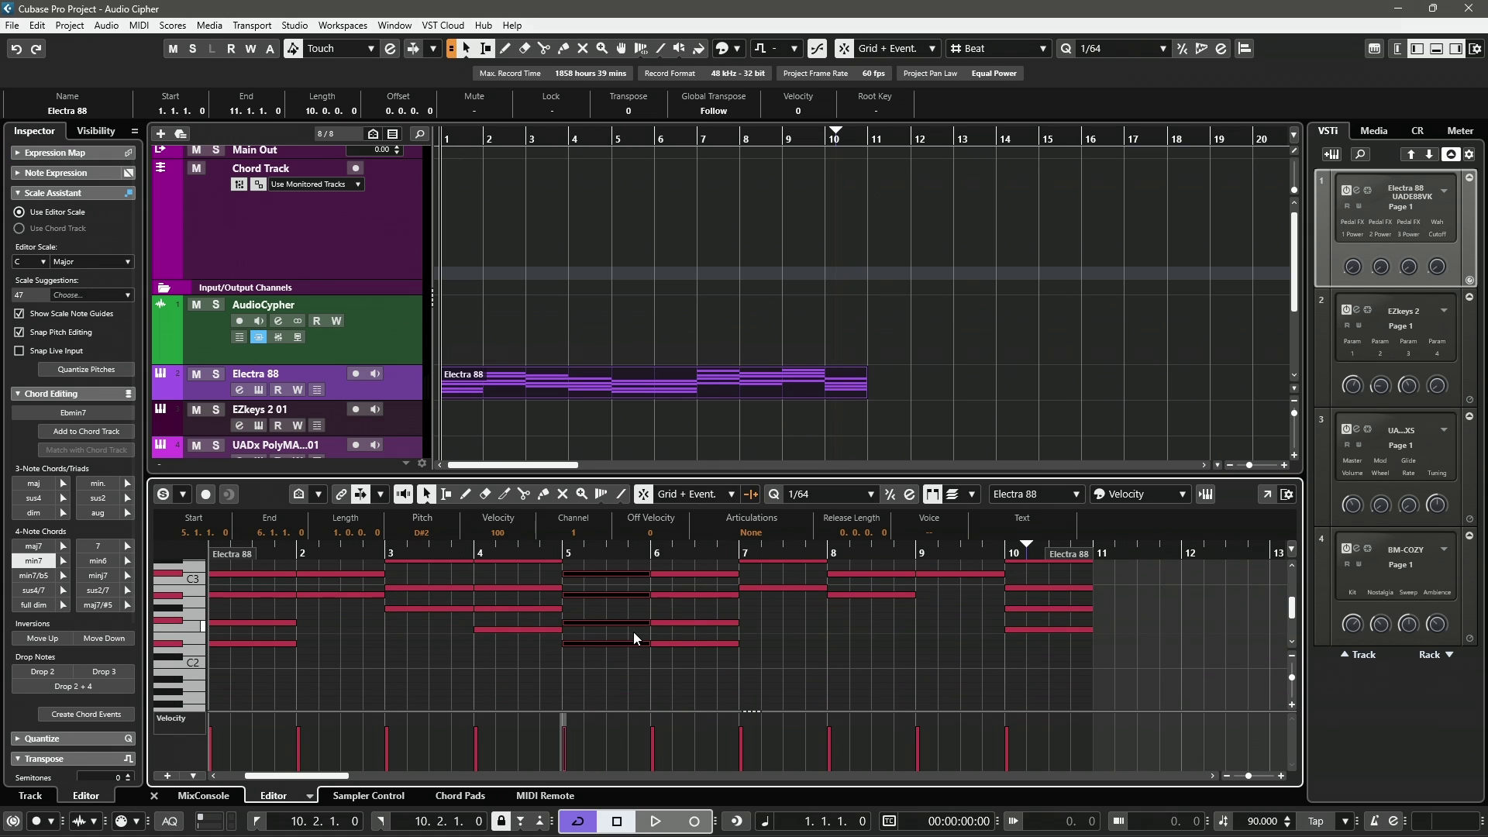
{"action": "key", "text": "Delete"}
{"action": "scroll", "coordinate": [659, 624], "scroll_direction": "up", "scroll_amount": 3}
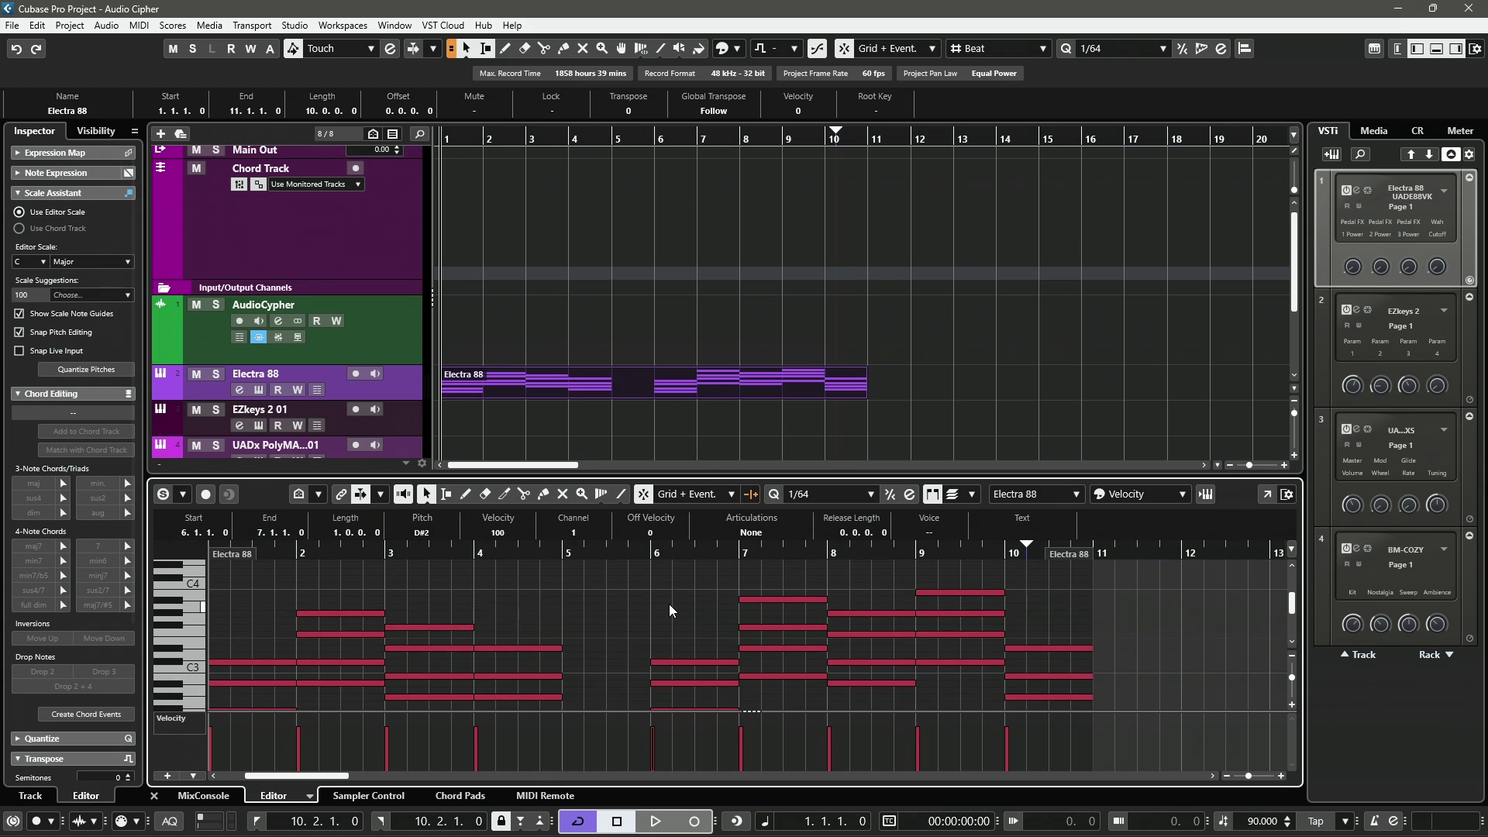
{"action": "scroll", "coordinate": [771, 624], "scroll_direction": "right", "scroll_amount": 2}
{"action": "scroll", "coordinate": [771, 625], "scroll_direction": "down", "scroll_amount": 3}
{"action": "scroll", "coordinate": [771, 625], "scroll_direction": "up", "scroll_amount": 3}
{"action": "left_click_drag", "start_coordinate": [468, 562], "coordinate": [700, 686]}
{"action": "scroll", "coordinate": [659, 681], "scroll_direction": "up", "scroll_amount": 3}
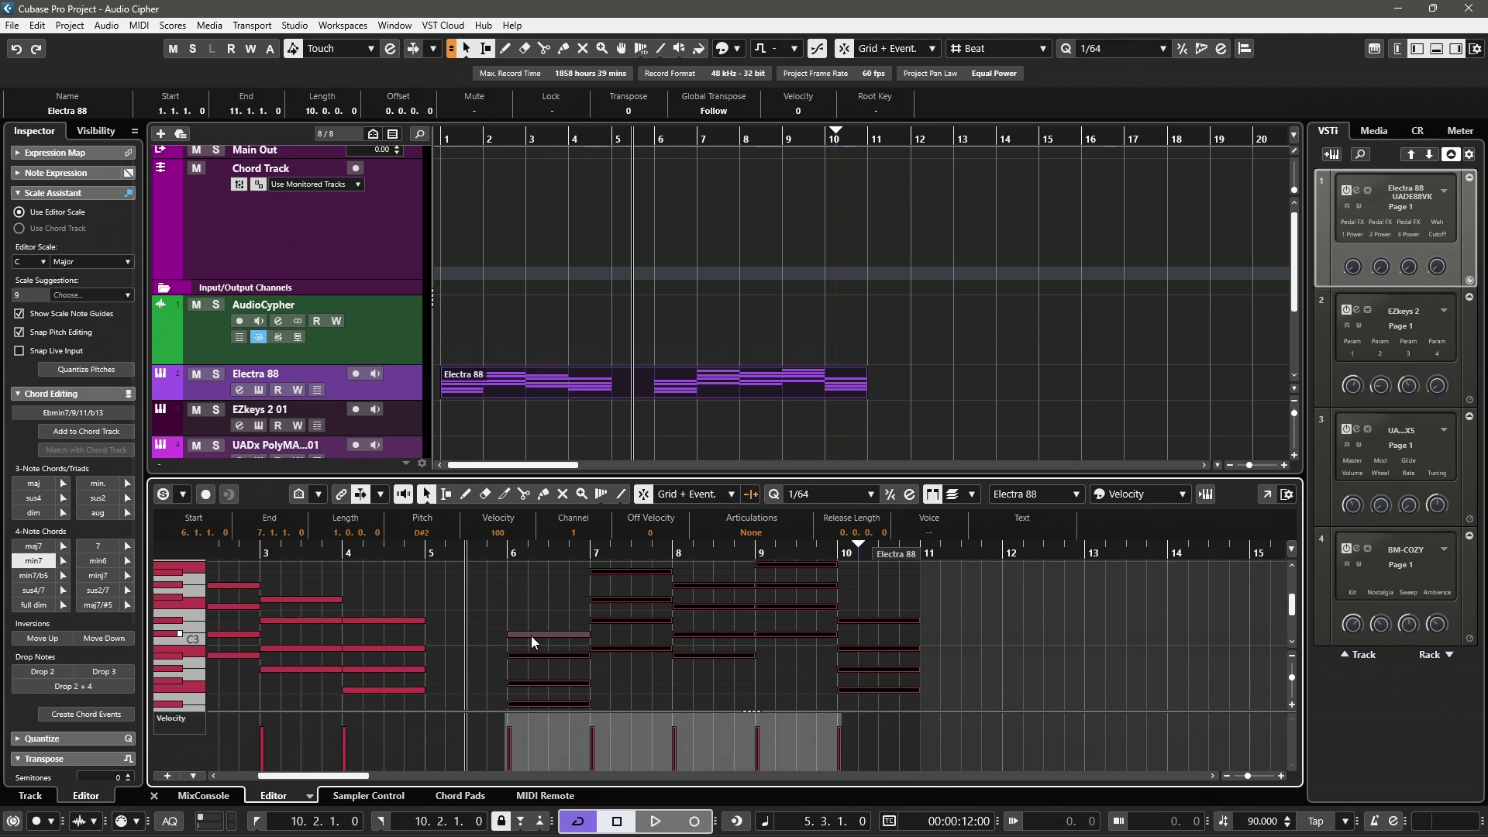
{"action": "left_click_drag", "start_coordinate": [519, 643], "coordinate": [458, 642]}
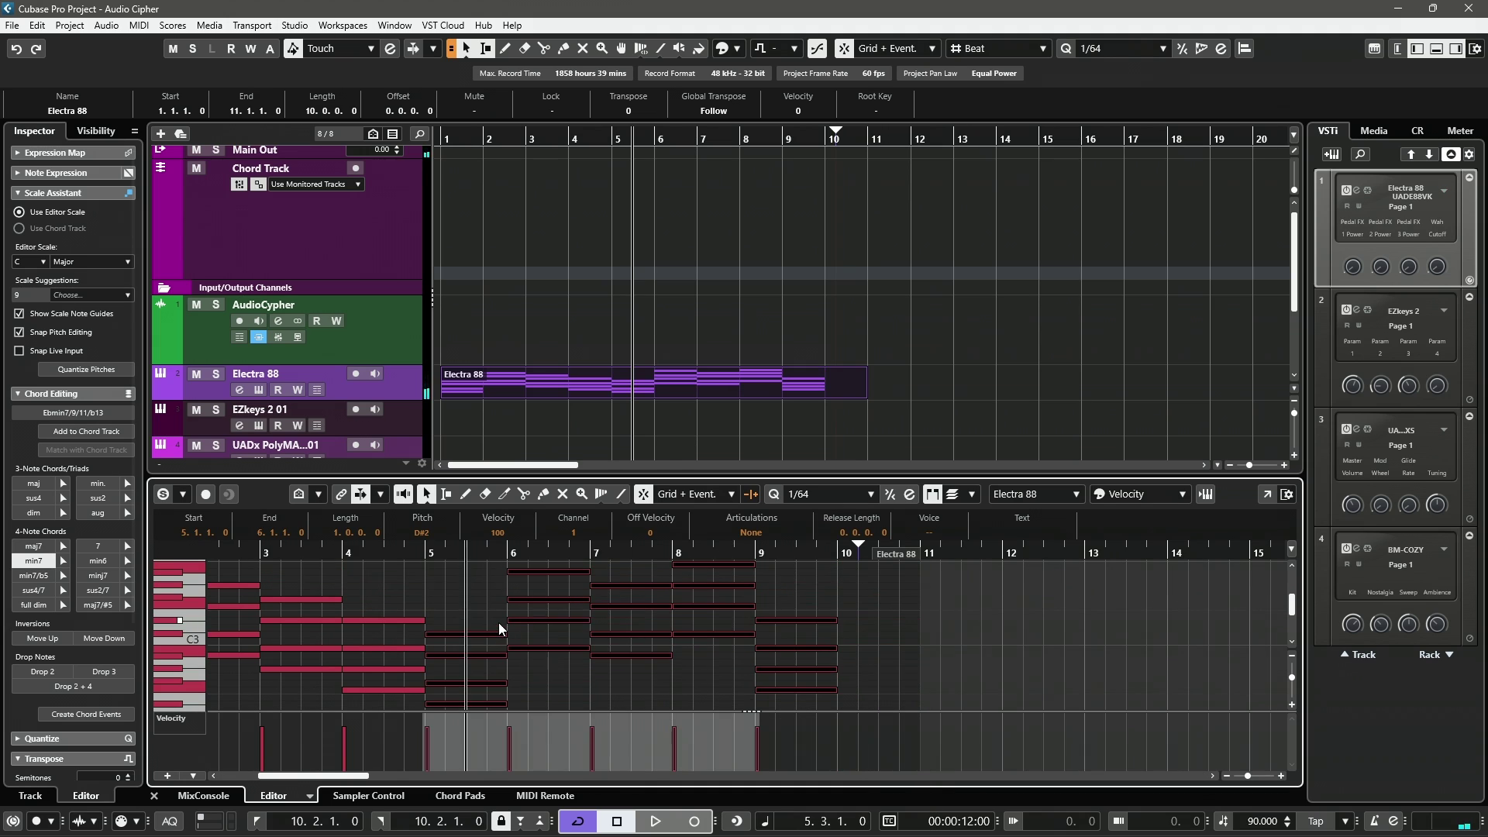
Step: Trim the Electra 88 part to end at bar 9, loop it, and delete leftover notes past bar 9
{"action": "key", "text": "Home"}
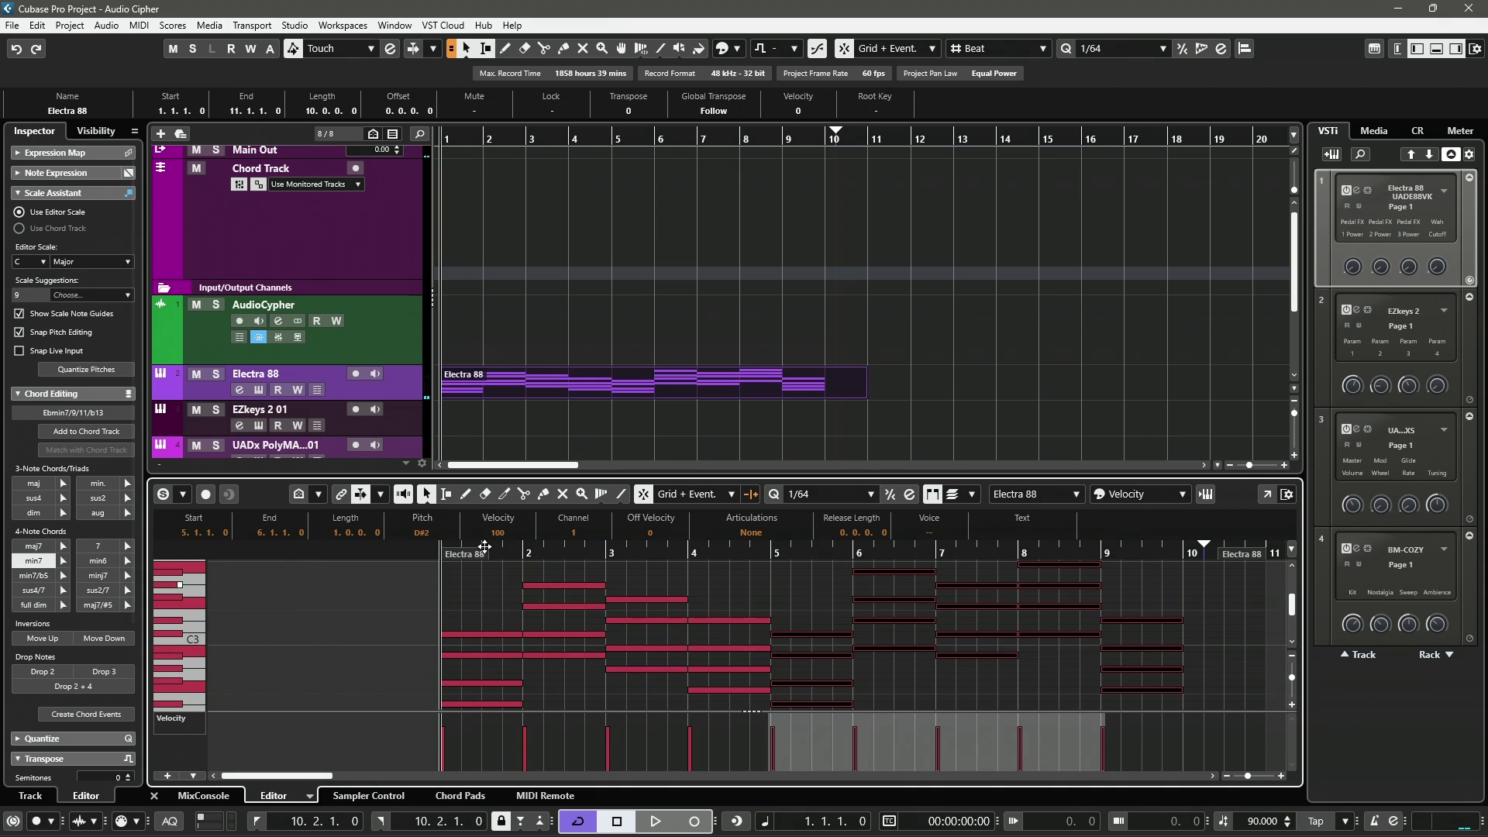
{"action": "key", "text": "space"}
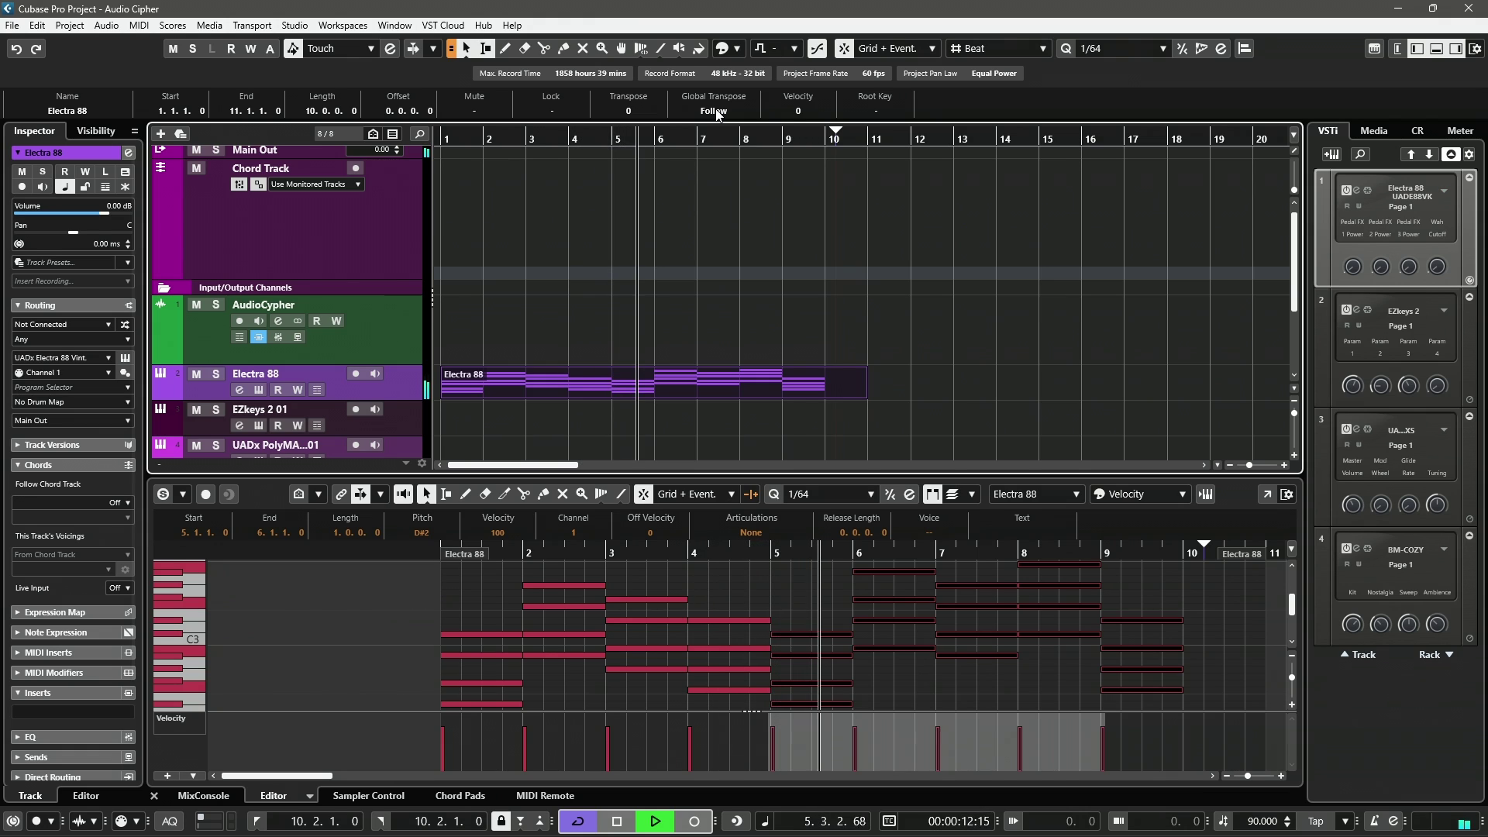
{"action": "left_click_drag", "start_coordinate": [864, 394], "coordinate": [777, 401]}
{"action": "key", "text": "p"}
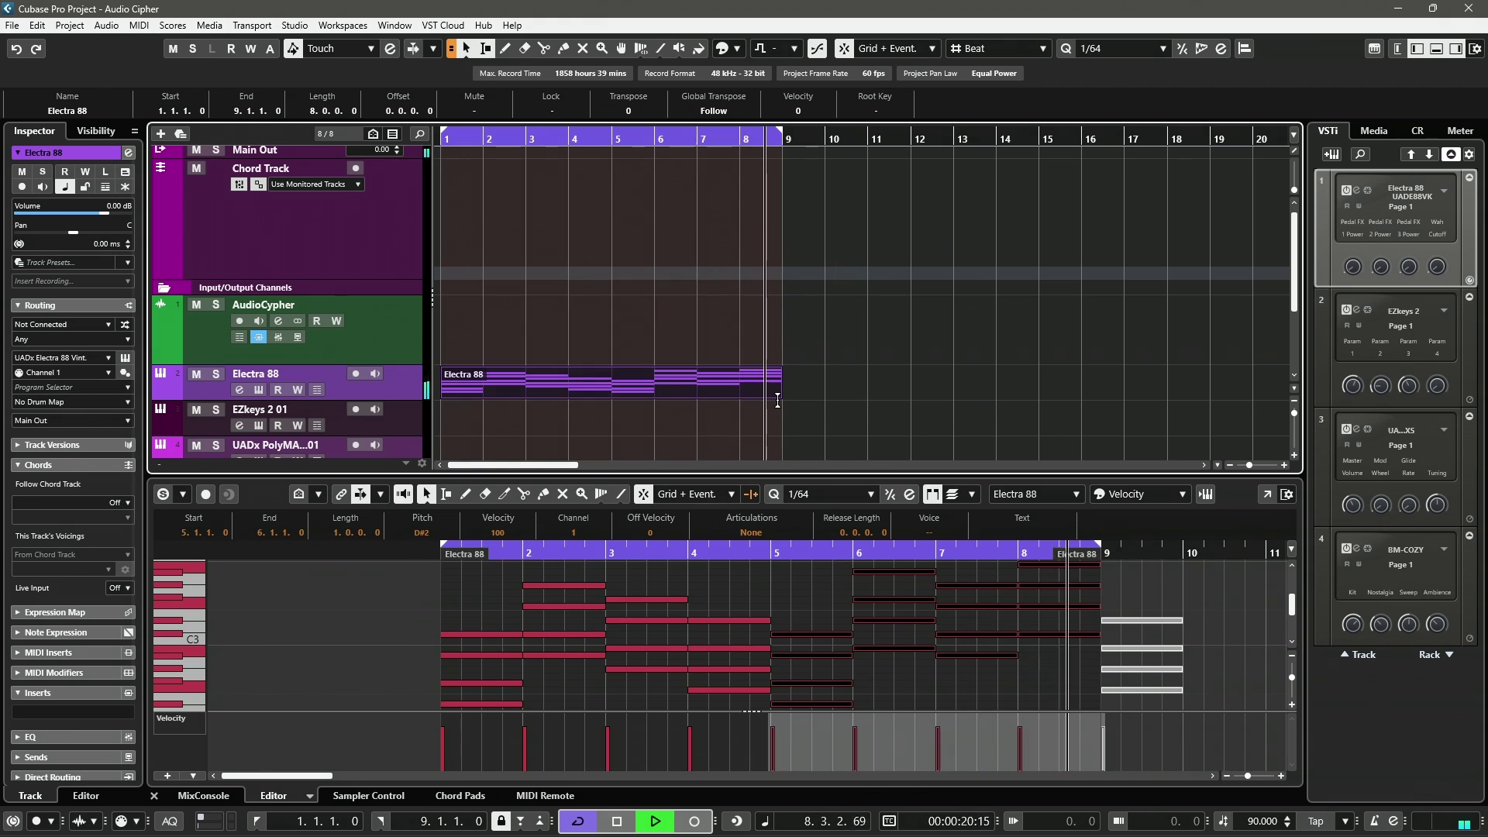
{"action": "key", "text": "space"}
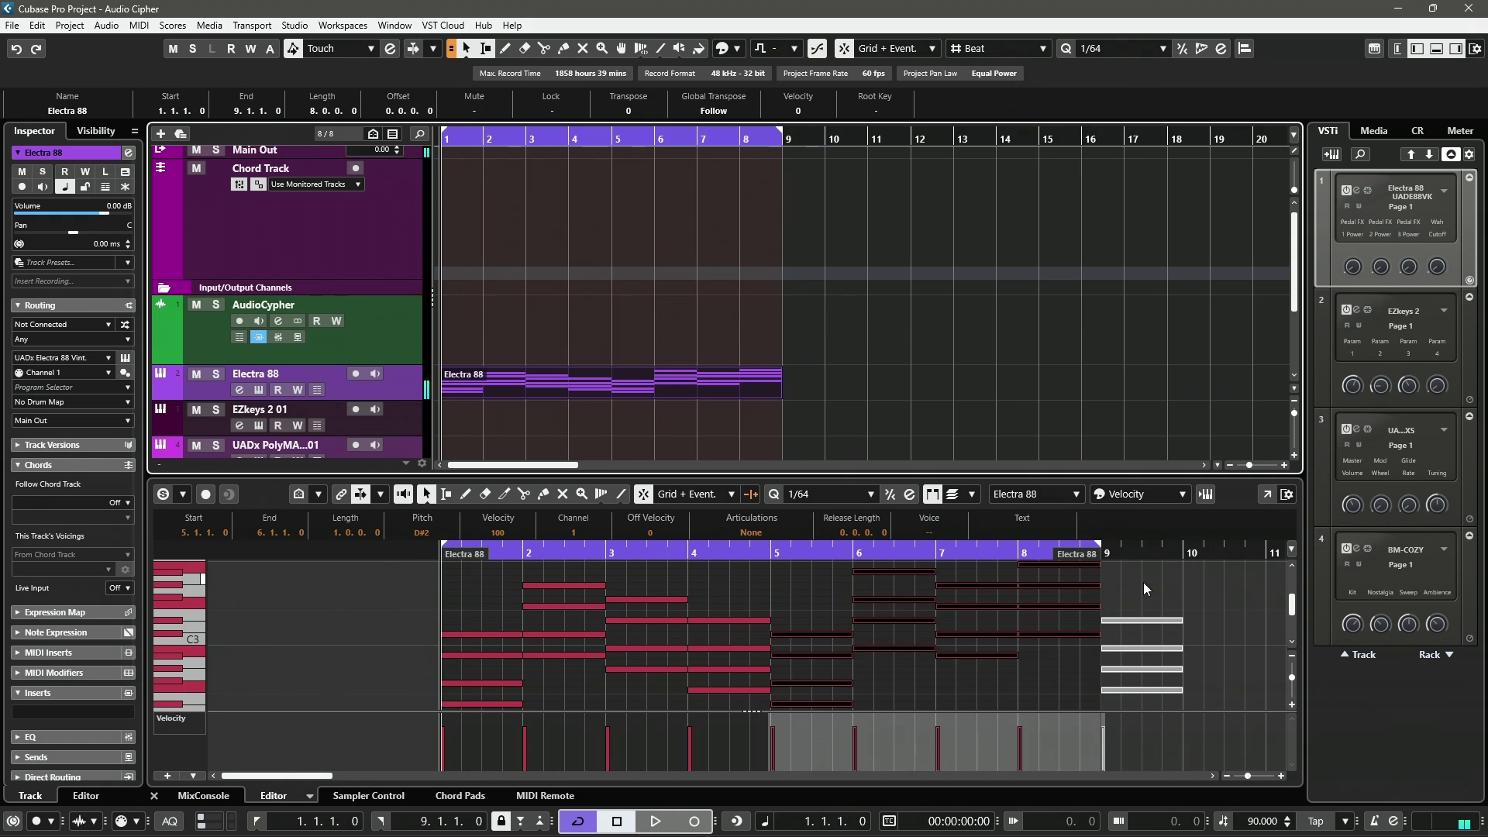
{"action": "scroll", "coordinate": [1155, 682], "scroll_direction": "down", "scroll_amount": 3}
{"action": "key", "text": "Delete"}
{"action": "scroll", "coordinate": [1120, 642], "scroll_direction": "up", "scroll_amount": 3}
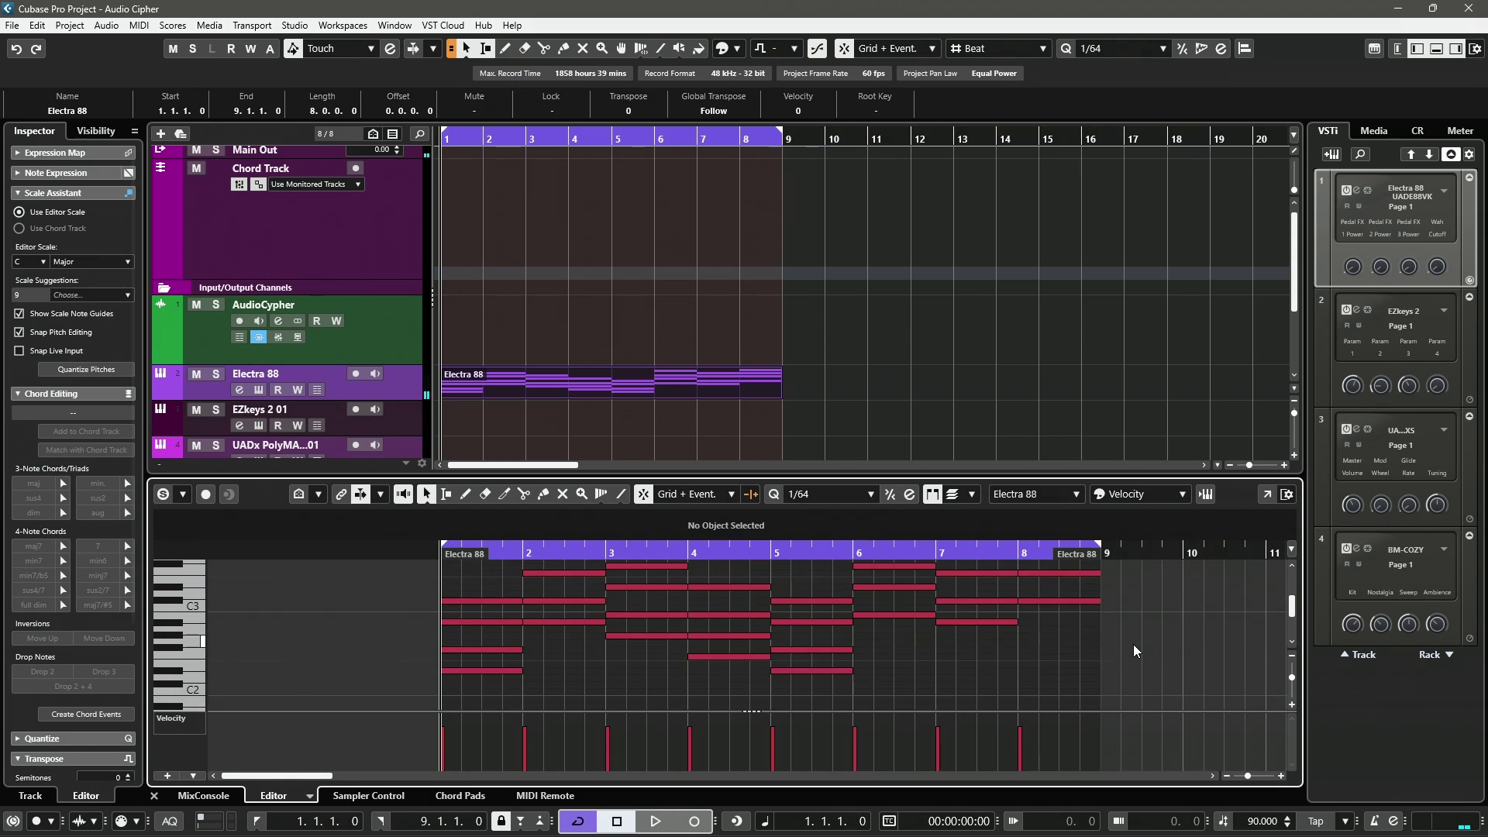
{"action": "scroll", "coordinate": [543, 380], "scroll_direction": "down", "scroll_amount": 1}
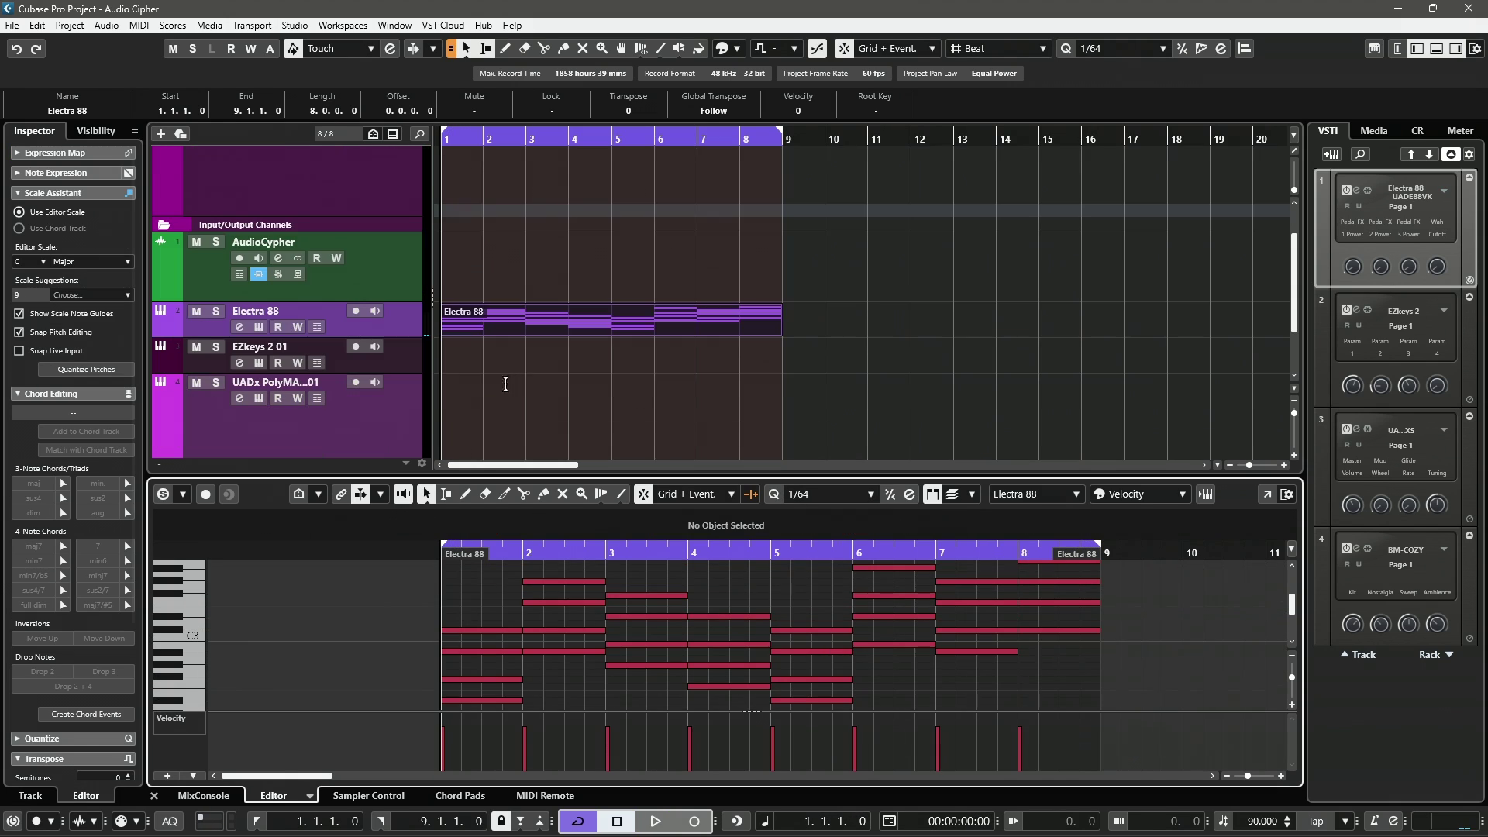
{"action": "scroll", "coordinate": [310, 293], "scroll_direction": "up", "scroll_amount": 1}
{"action": "scroll", "coordinate": [385, 330], "scroll_direction": "down", "scroll_amount": 1}
Step: Import the Electra 88 chord part into EZkeys 2 as a Verse section
{"action": "left_click", "coordinate": [260, 363]}
{"action": "left_click_drag", "start_coordinate": [732, 77], "coordinate": [1028, 121]}
{"action": "left_click_drag", "start_coordinate": [472, 330], "coordinate": [529, 701]}
{"action": "left_click", "coordinate": [1183, 530]}
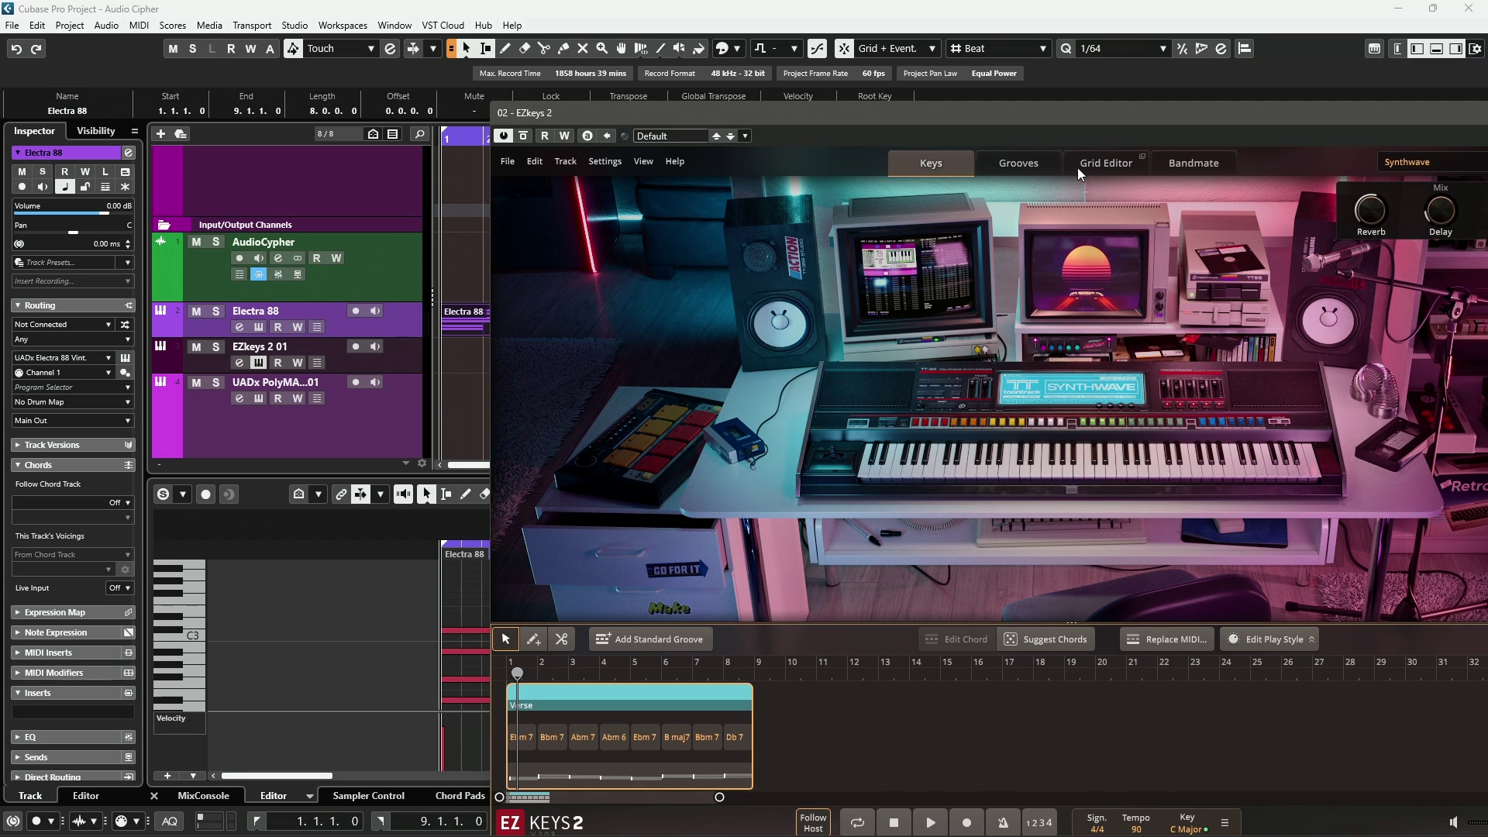
{"action": "left_click_drag", "start_coordinate": [974, 133], "coordinate": [720, 84]}
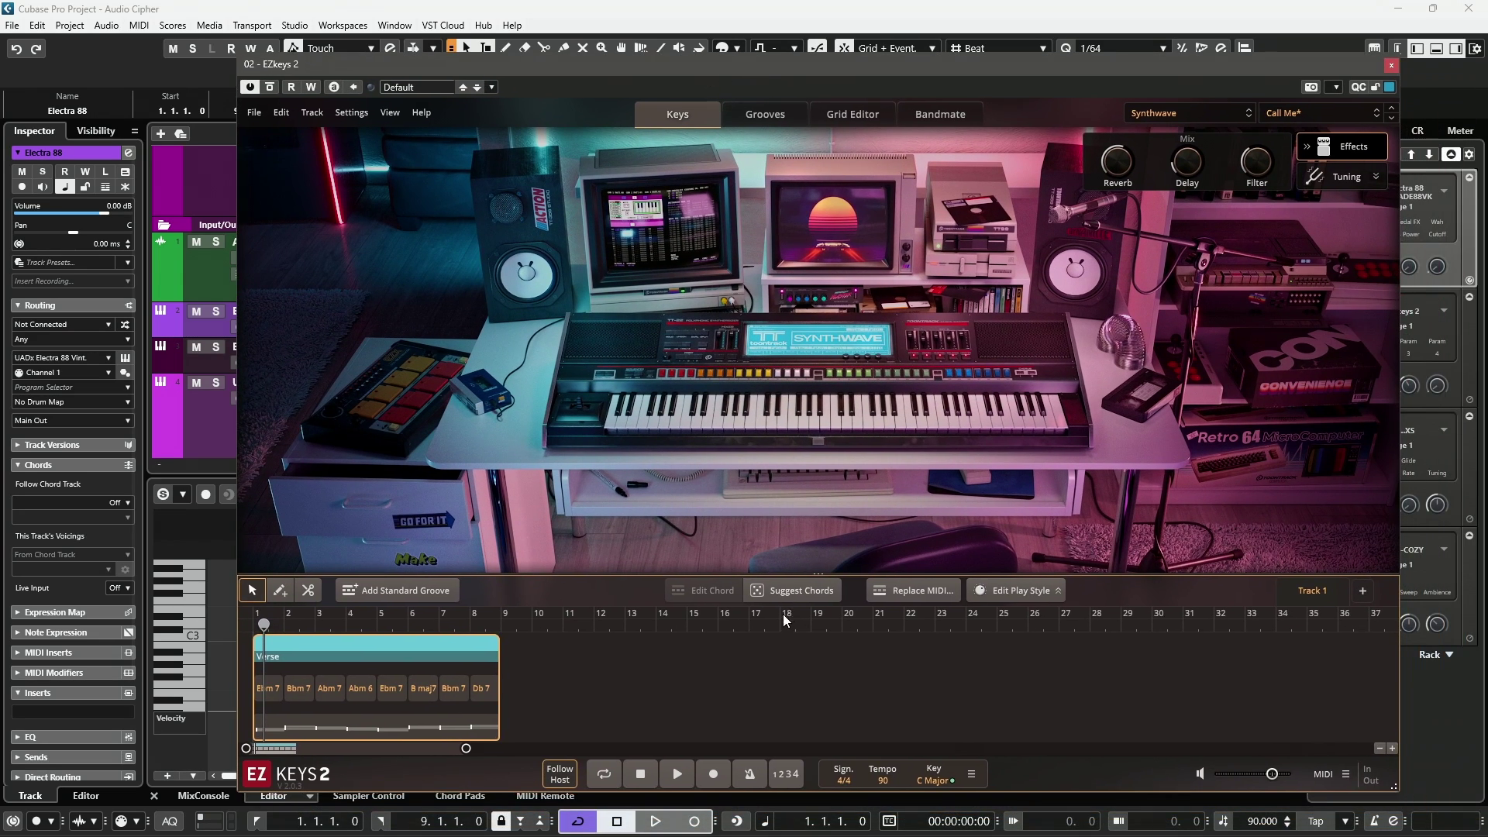
Step: Preview the Verse Generic groove from the EZkeys 2 library in the Replace MIDI browser
{"action": "left_click", "coordinate": [884, 591]}
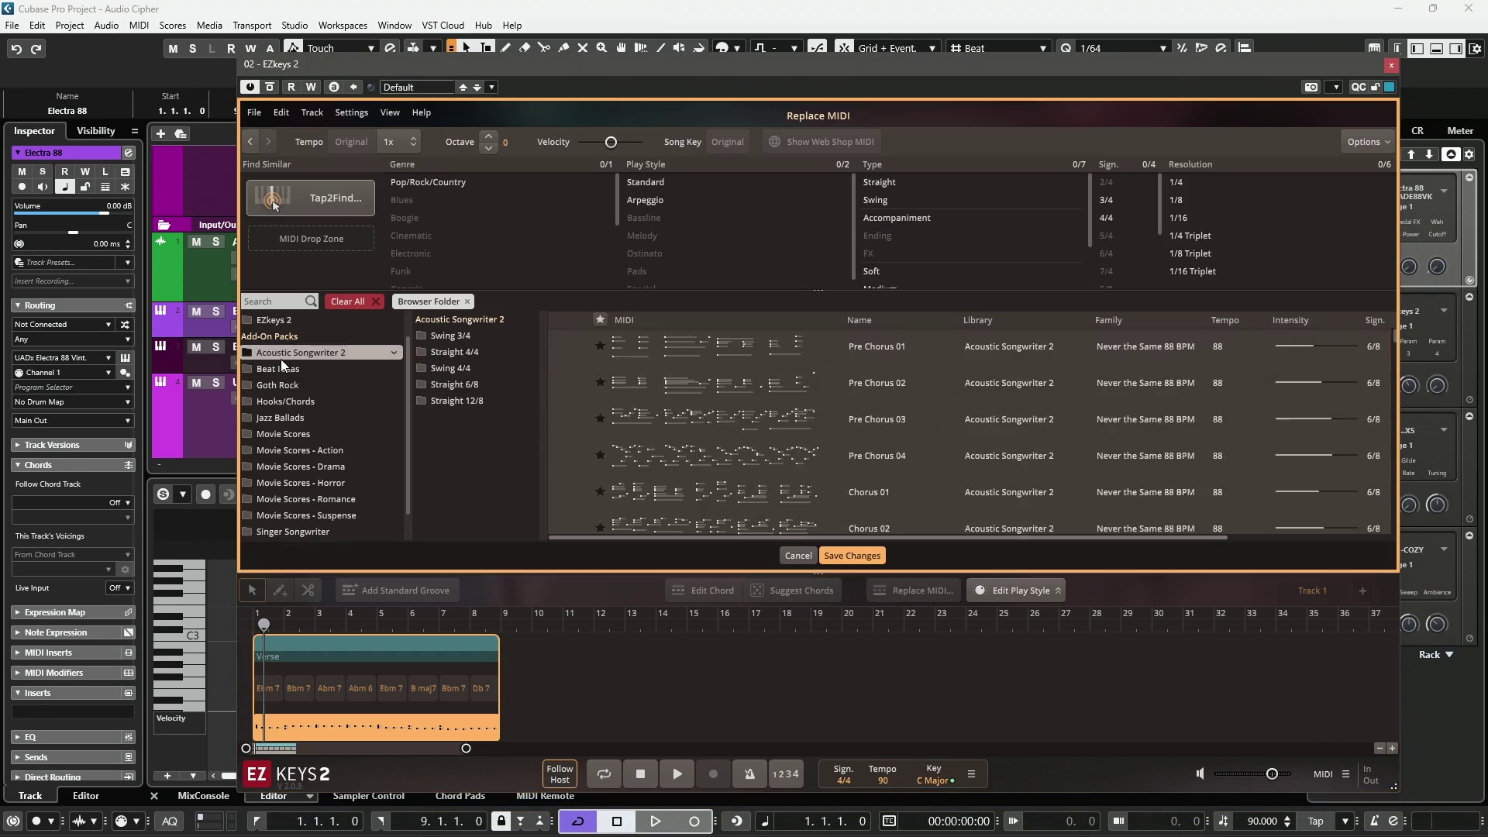
{"action": "left_click", "coordinate": [273, 320]}
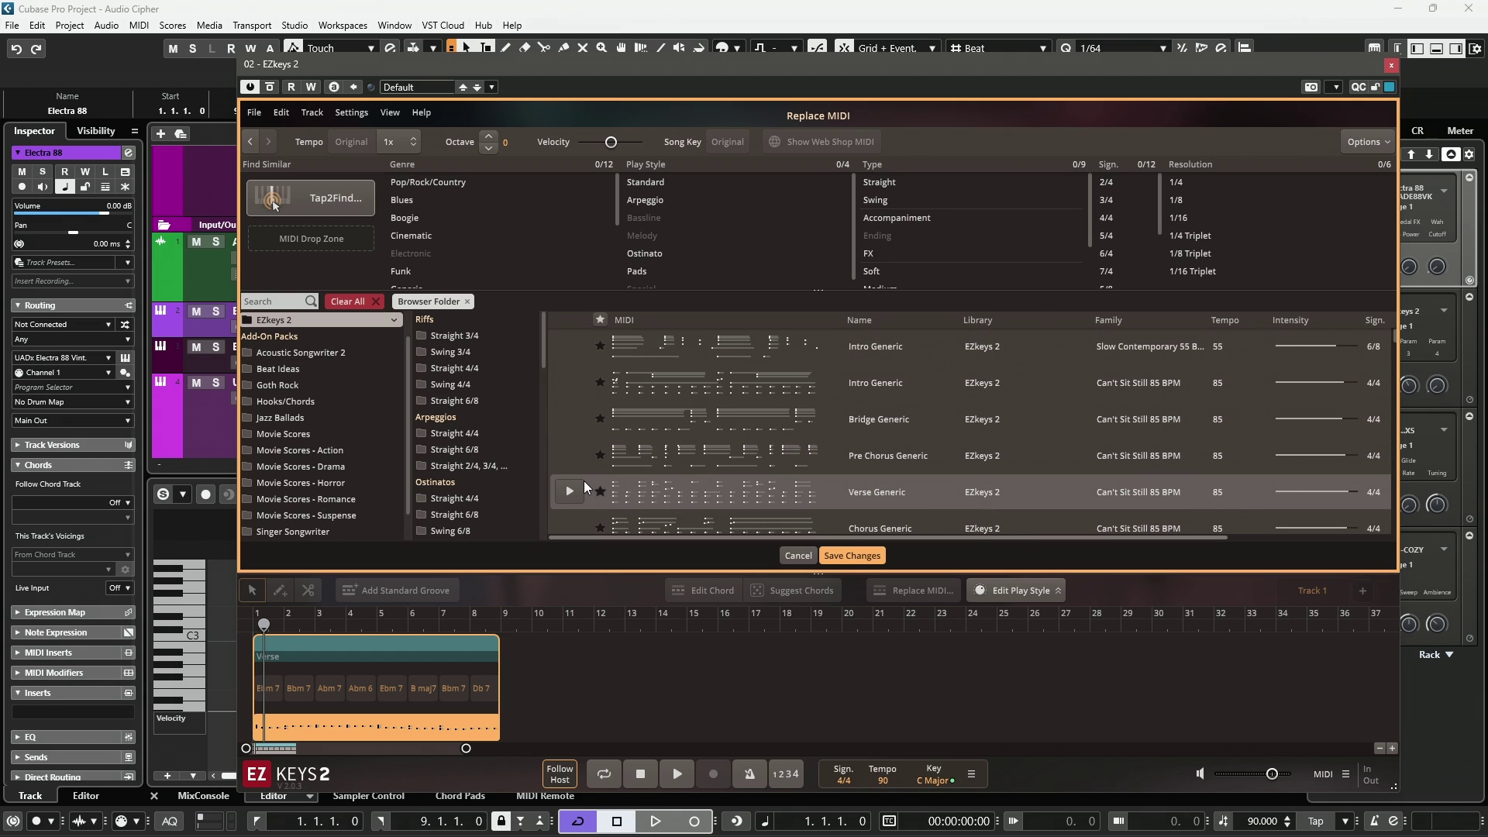
{"action": "left_click", "coordinate": [570, 493]}
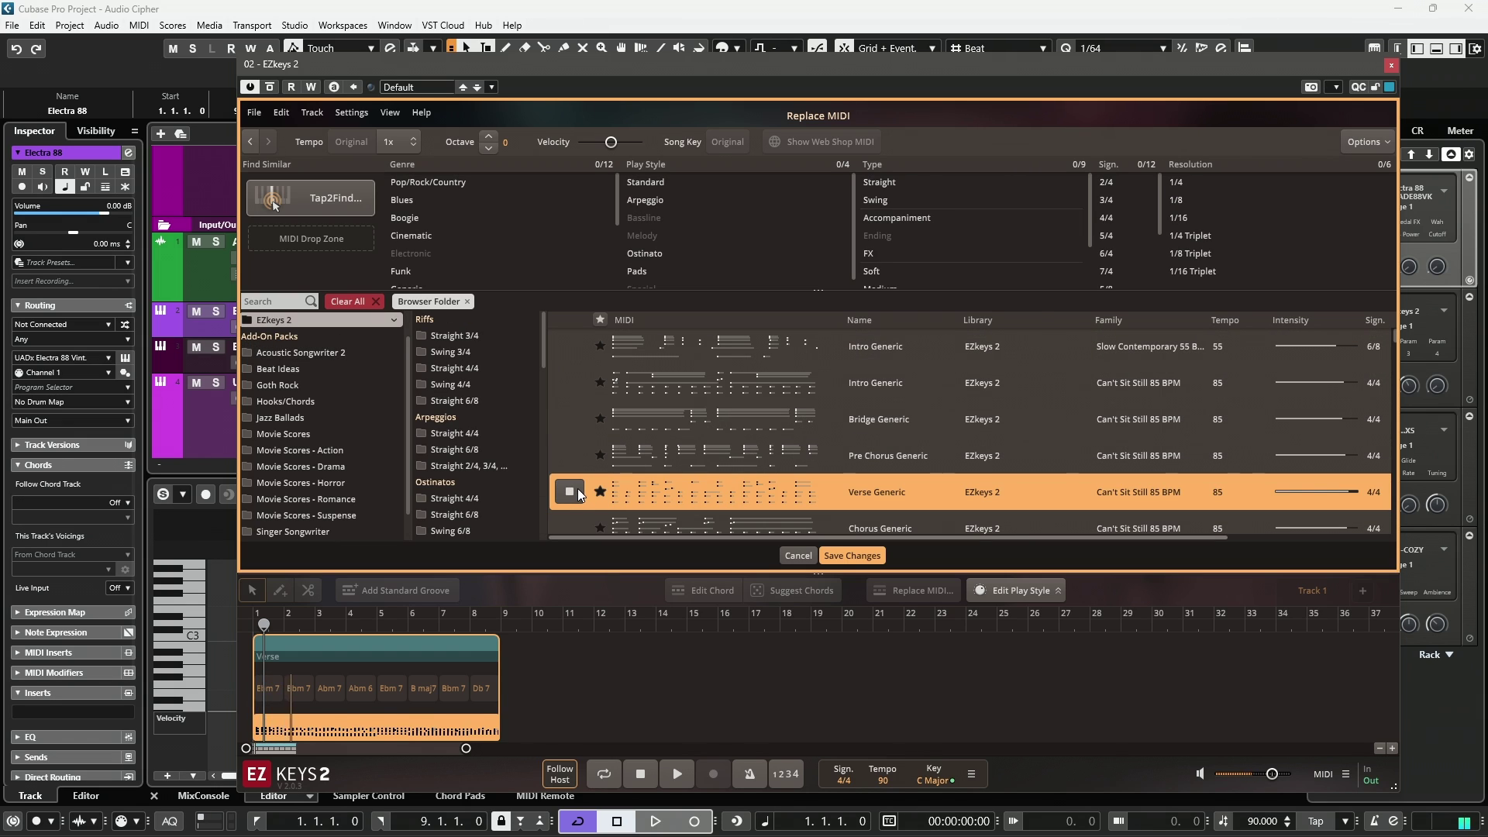
{"action": "left_click", "coordinate": [574, 493]}
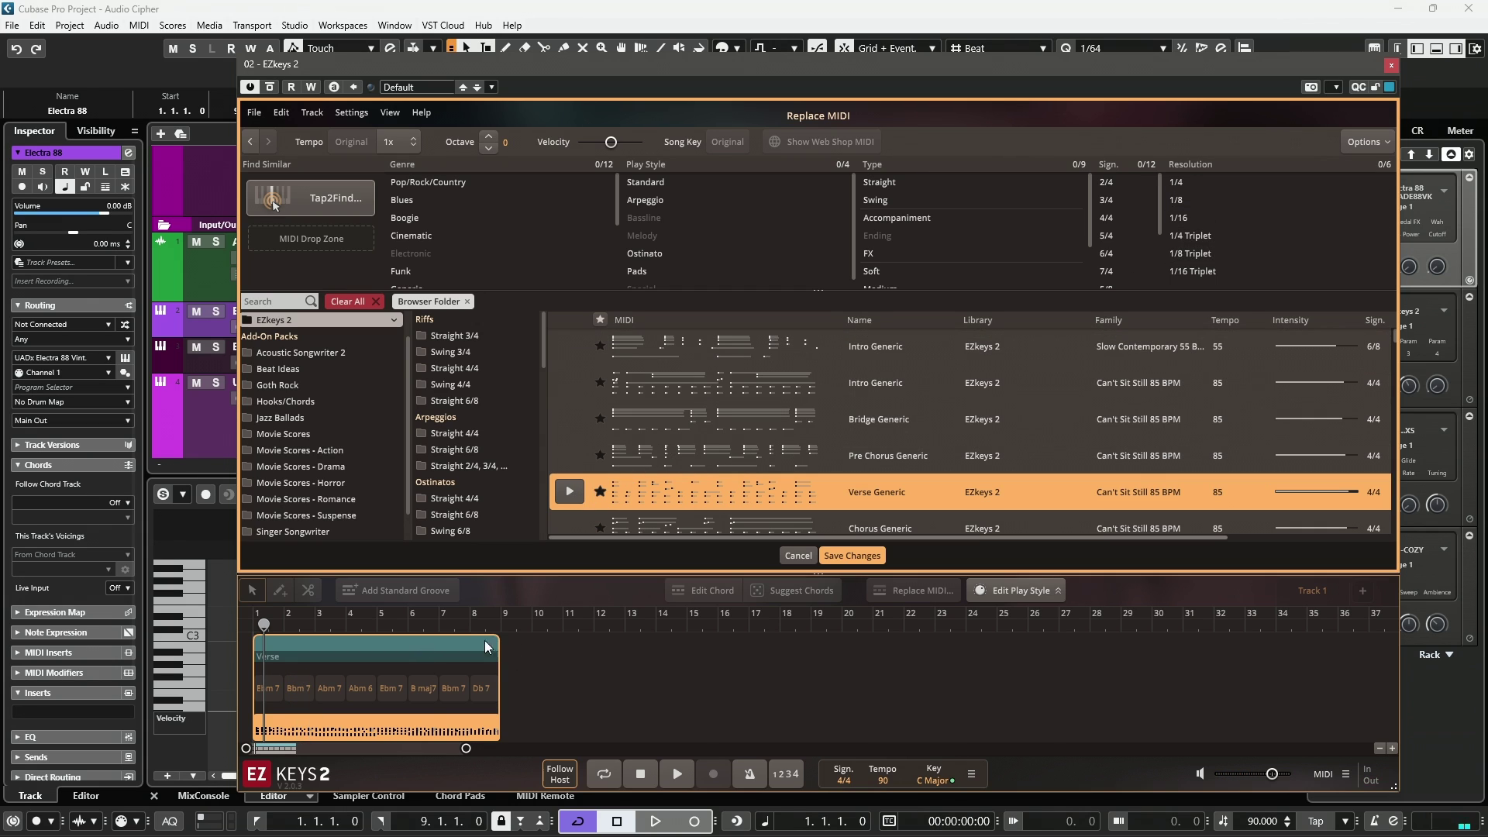
Step: Cancel the MIDI replacement, then convert the Electra 88 part into Chord Track events, Ebmin7 through Db7
{"action": "left_click", "coordinate": [792, 555]}
{"action": "left_click_drag", "start_coordinate": [472, 653], "coordinate": [307, 296]}
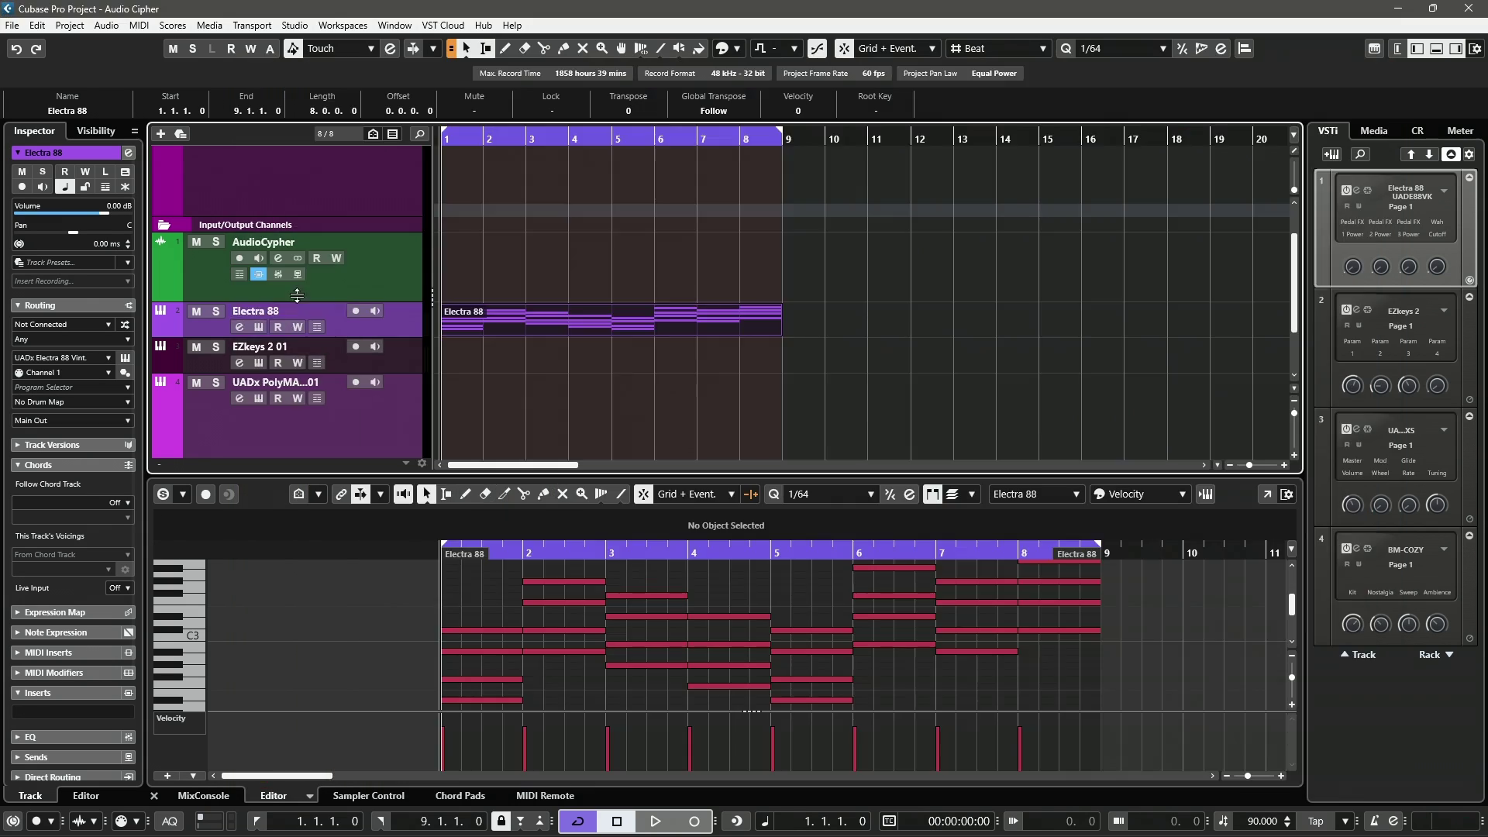
{"action": "scroll", "coordinate": [470, 338], "scroll_direction": "up", "scroll_amount": 2}
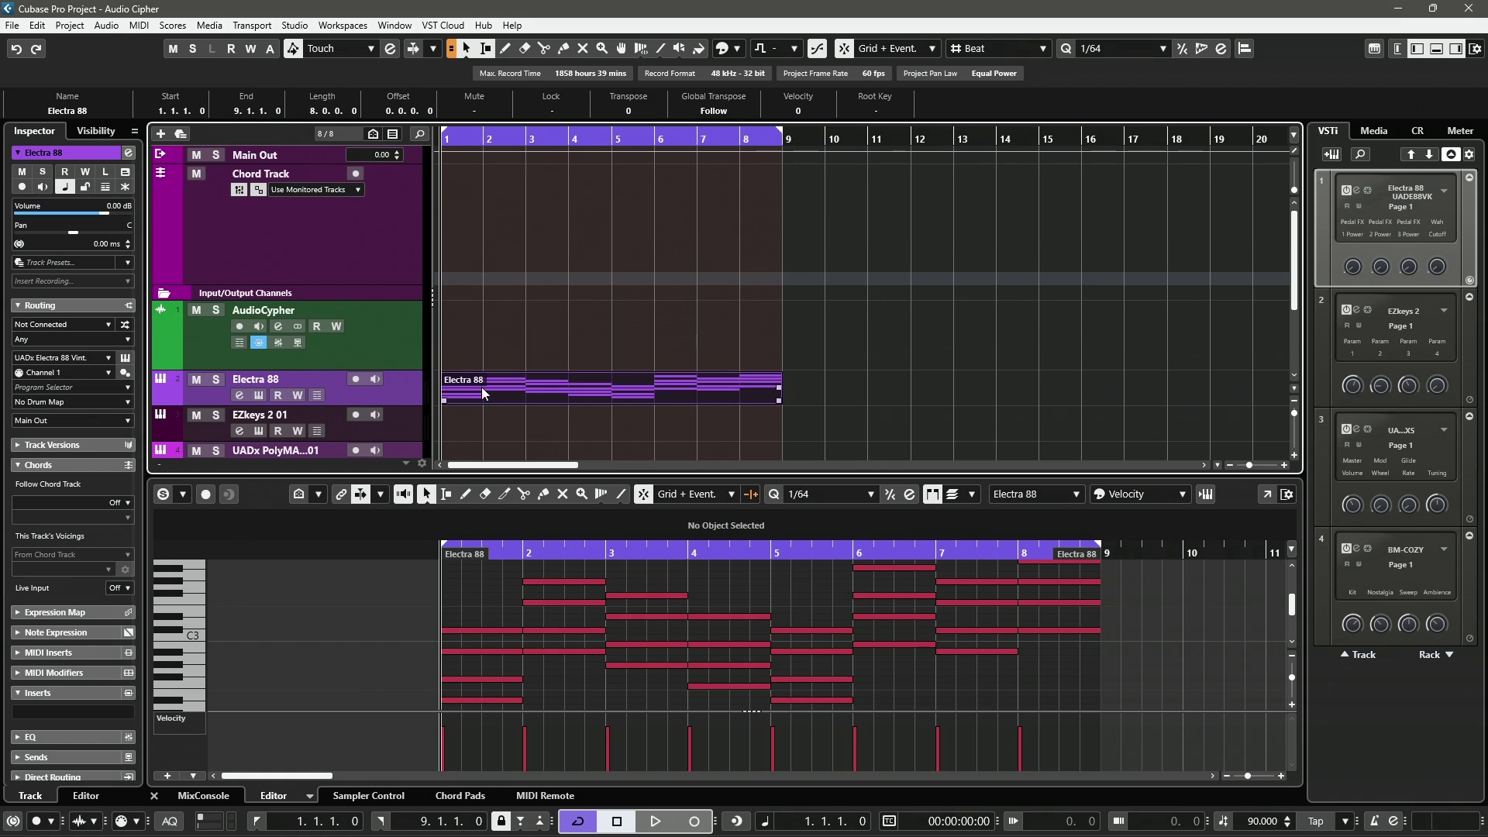
{"action": "left_click_drag", "start_coordinate": [480, 379], "coordinate": [450, 229]}
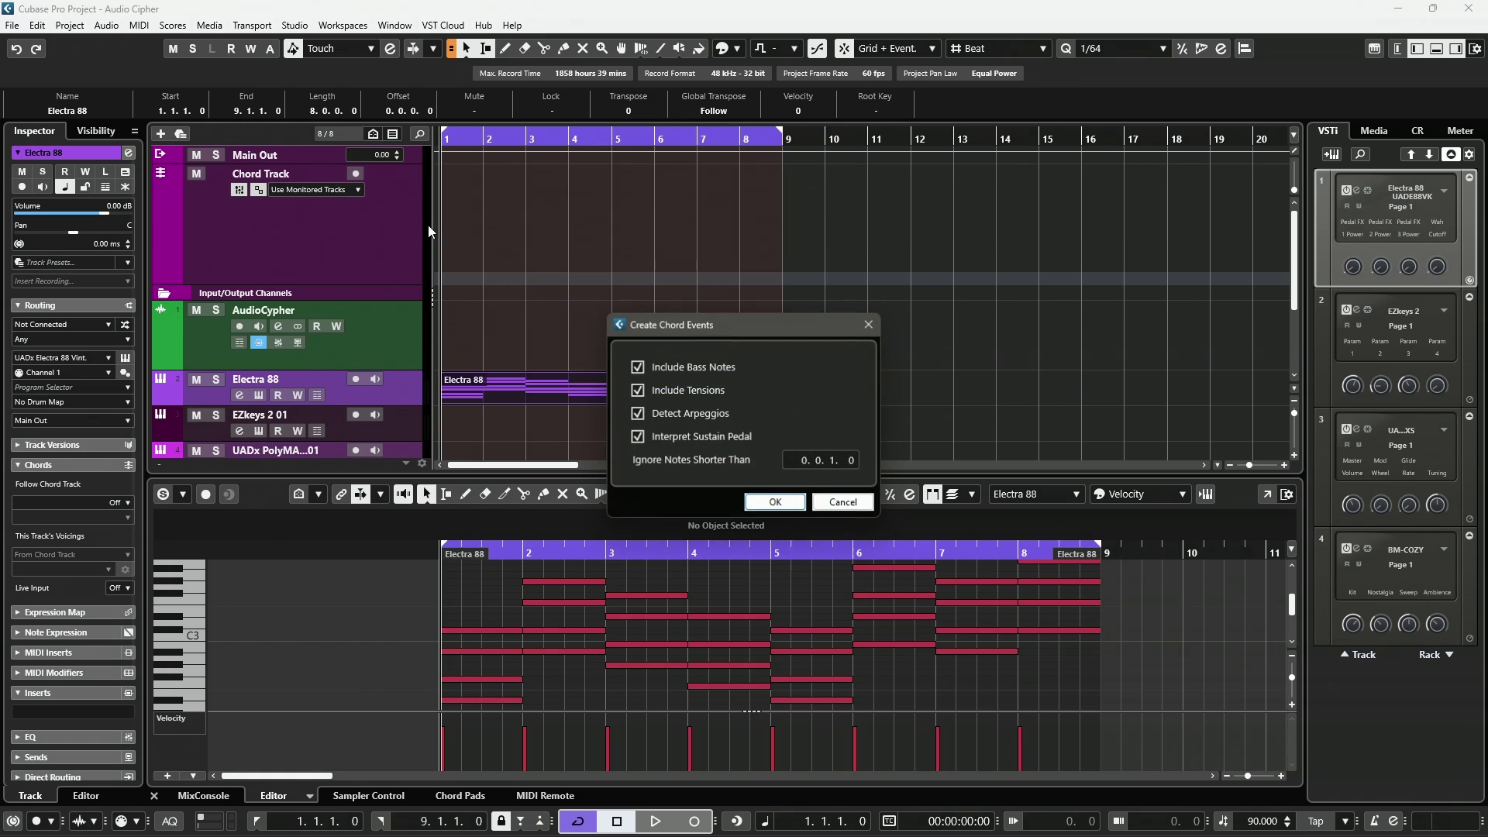
{"action": "left_click", "coordinate": [776, 502]}
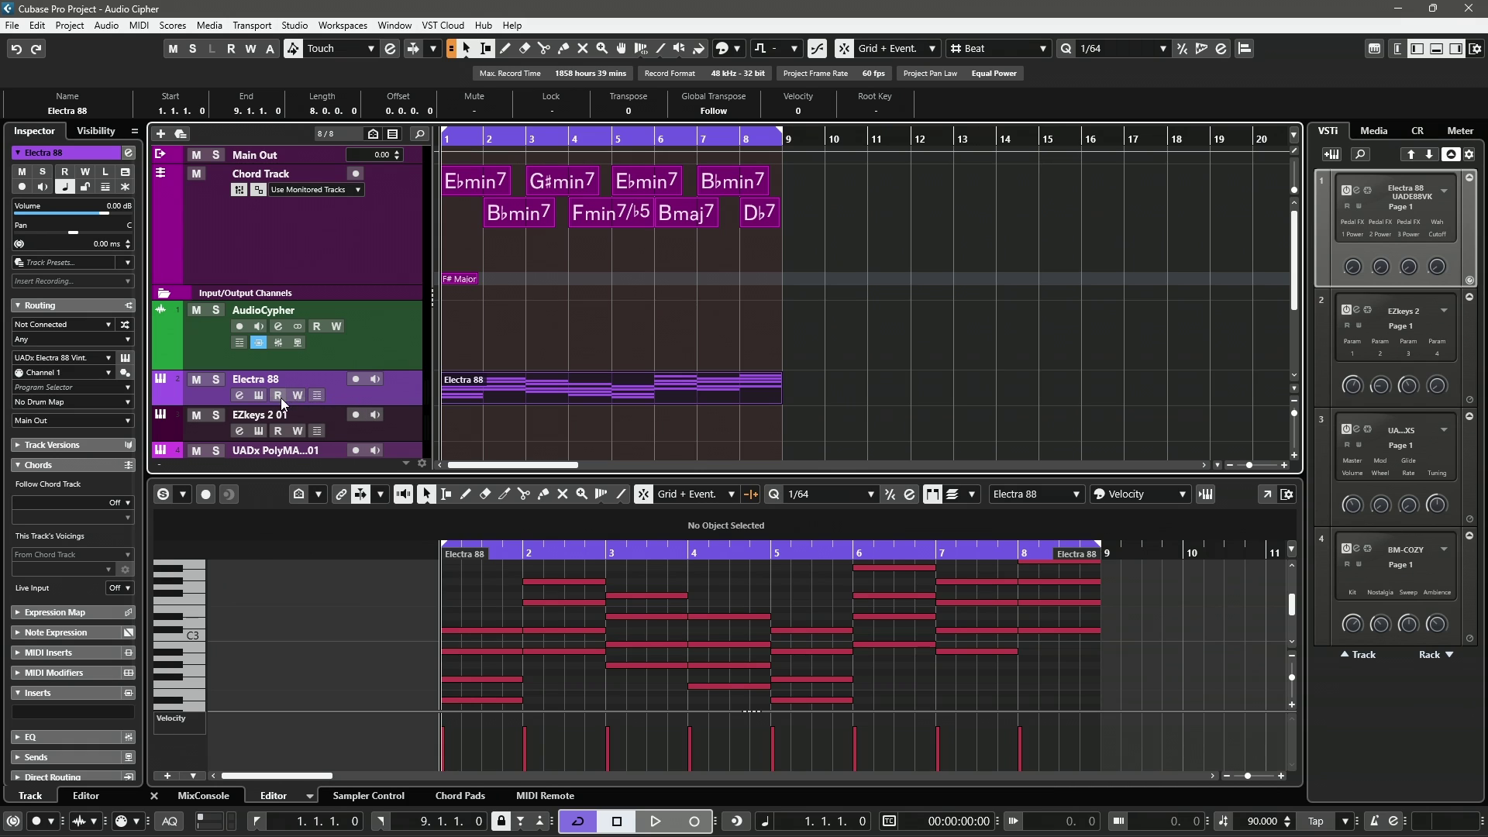
{"action": "scroll", "coordinate": [395, 418], "scroll_direction": "down", "scroll_amount": 2}
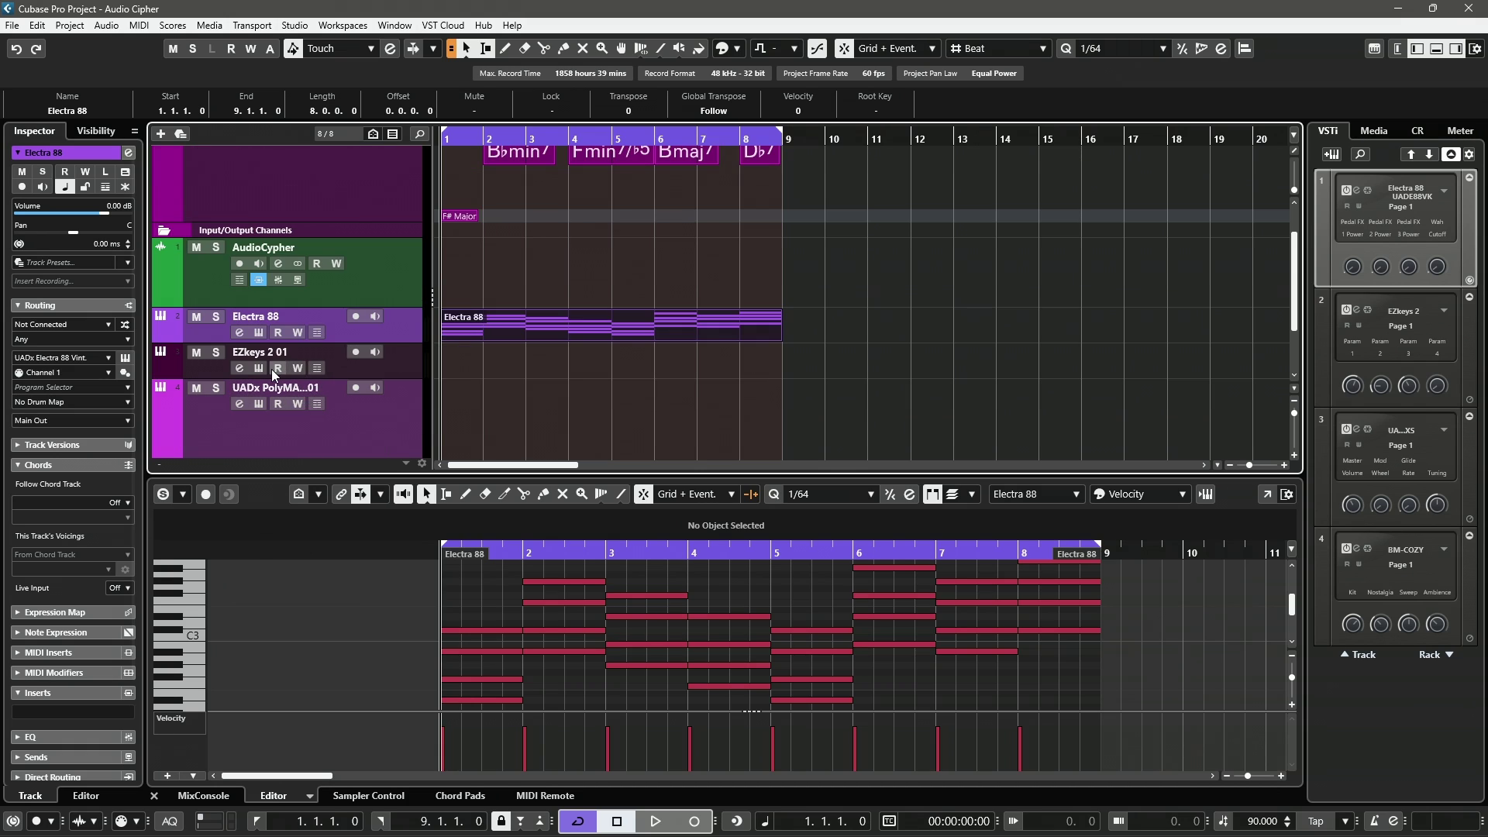
Step: Open AudioCipher, then set the EZkeys 2 song key to D#m and return to its Keys page
{"action": "left_click", "coordinate": [279, 264]}
{"action": "scroll", "coordinate": [488, 358], "scroll_direction": "down", "scroll_amount": 4}
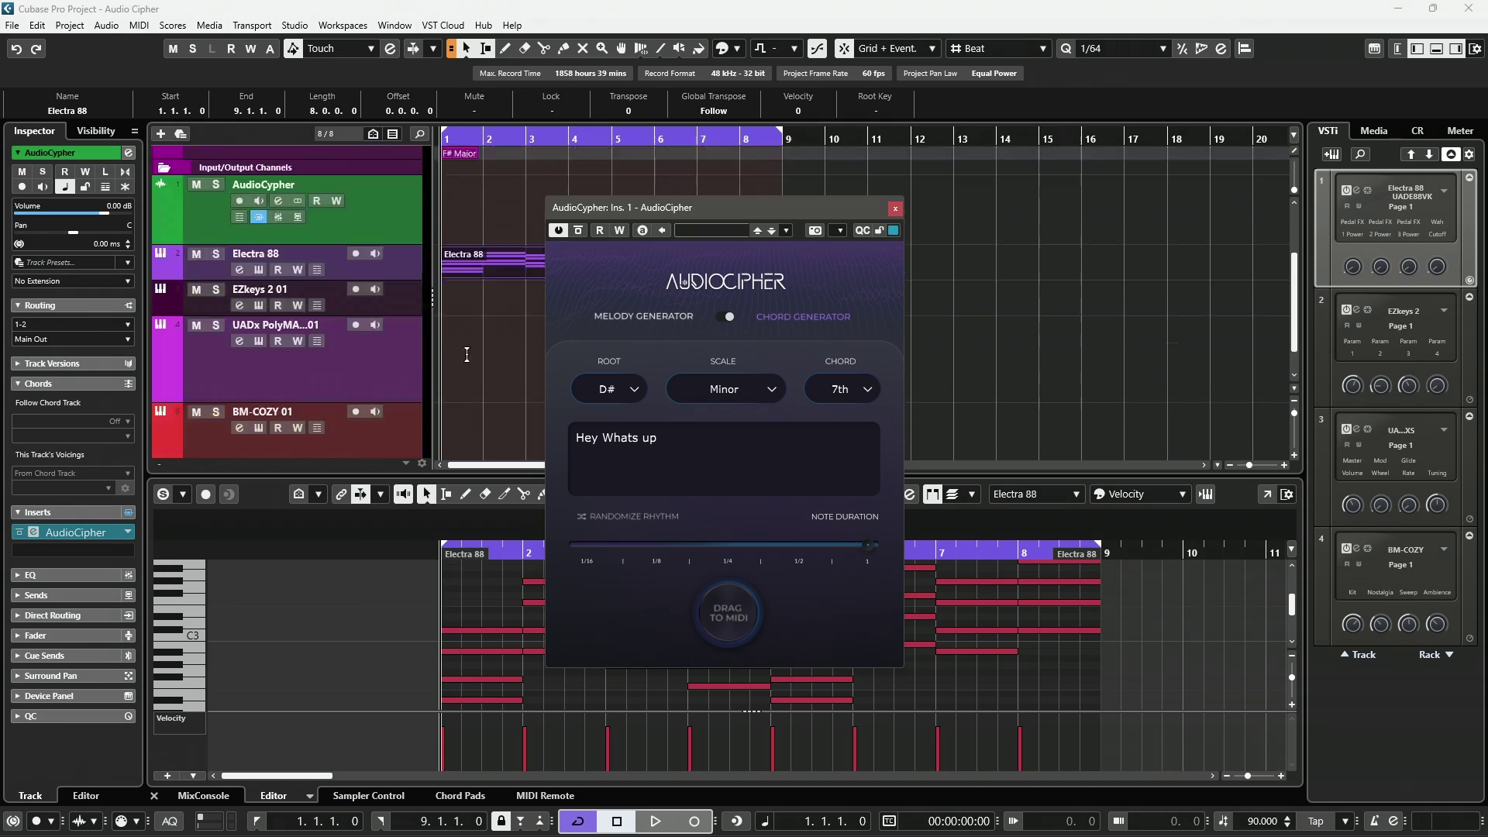
{"action": "left_click", "coordinate": [259, 305]}
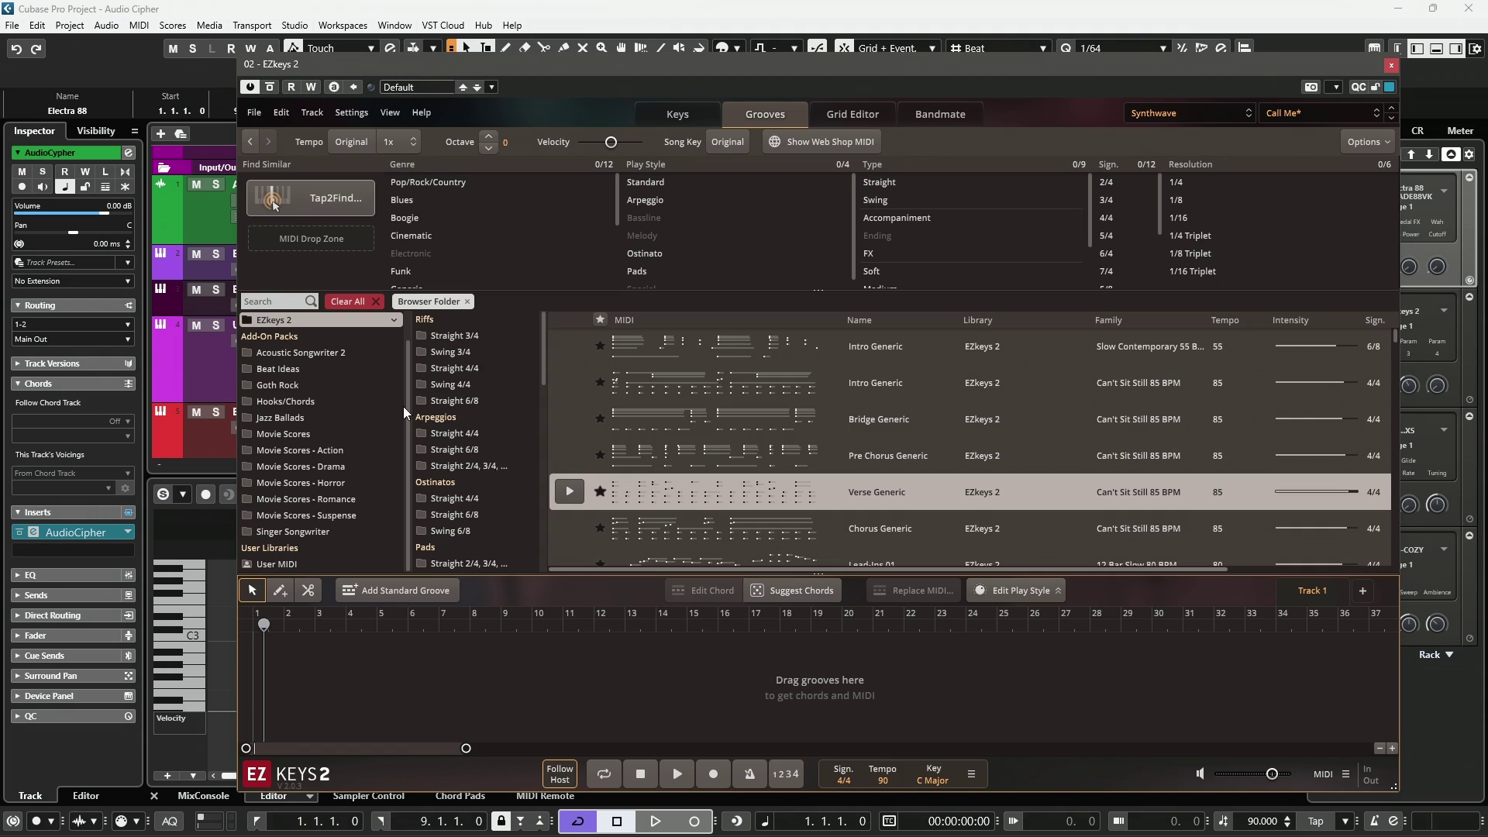
{"action": "left_click", "coordinate": [924, 782]}
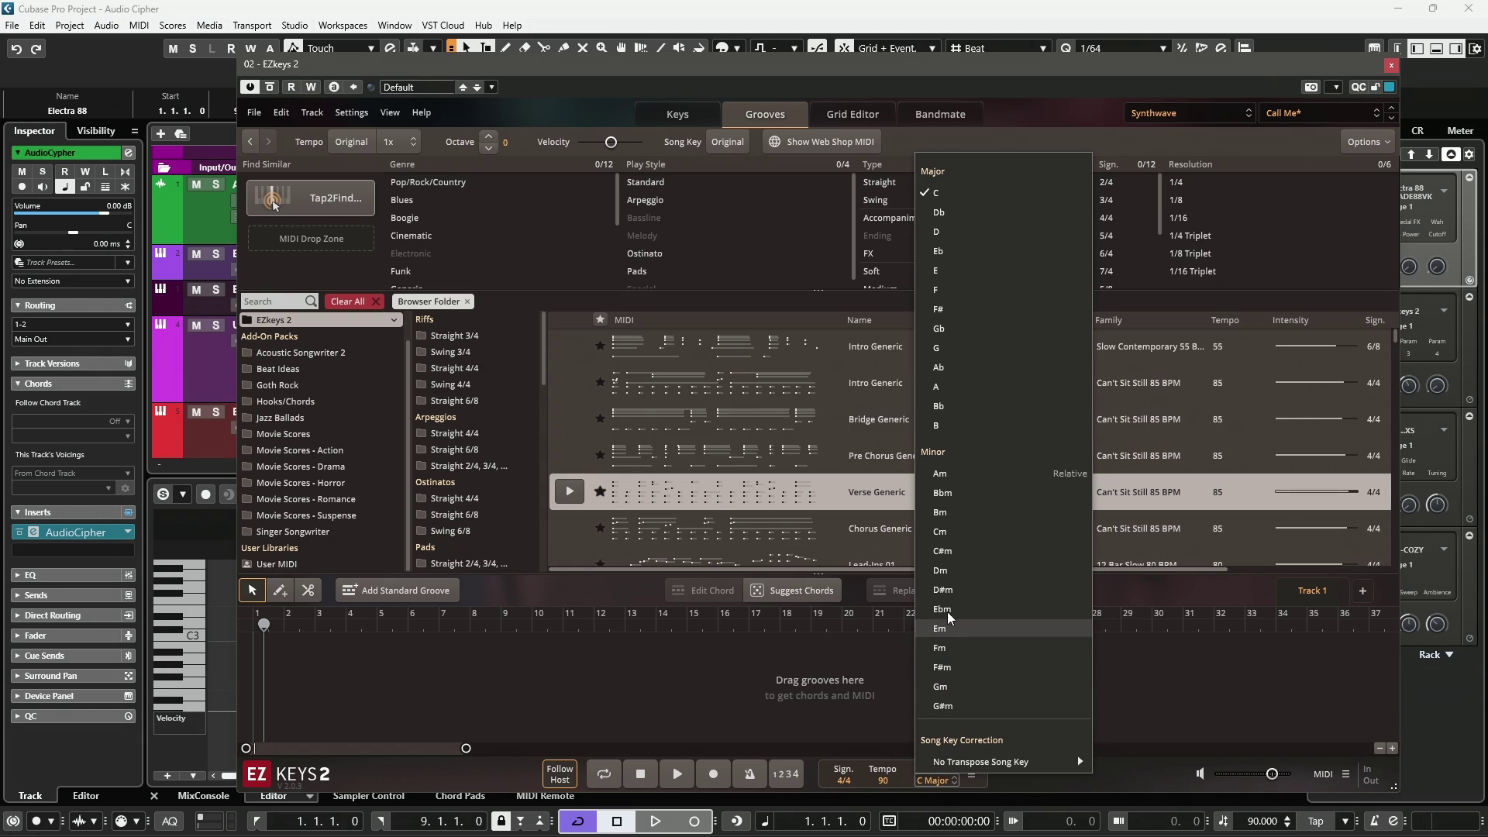
{"action": "left_click", "coordinate": [943, 589]}
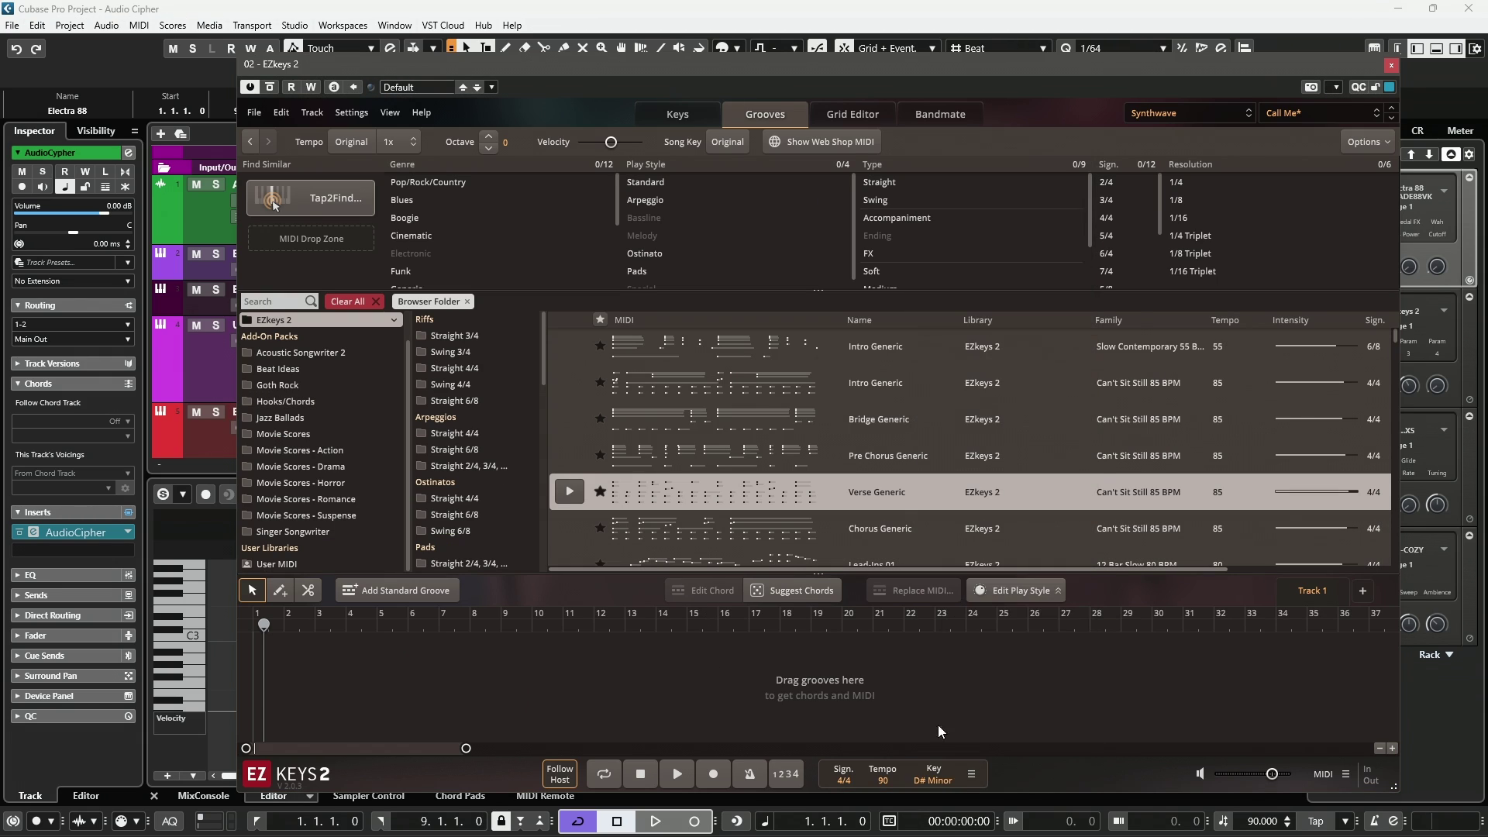
{"action": "left_click", "coordinate": [932, 782]}
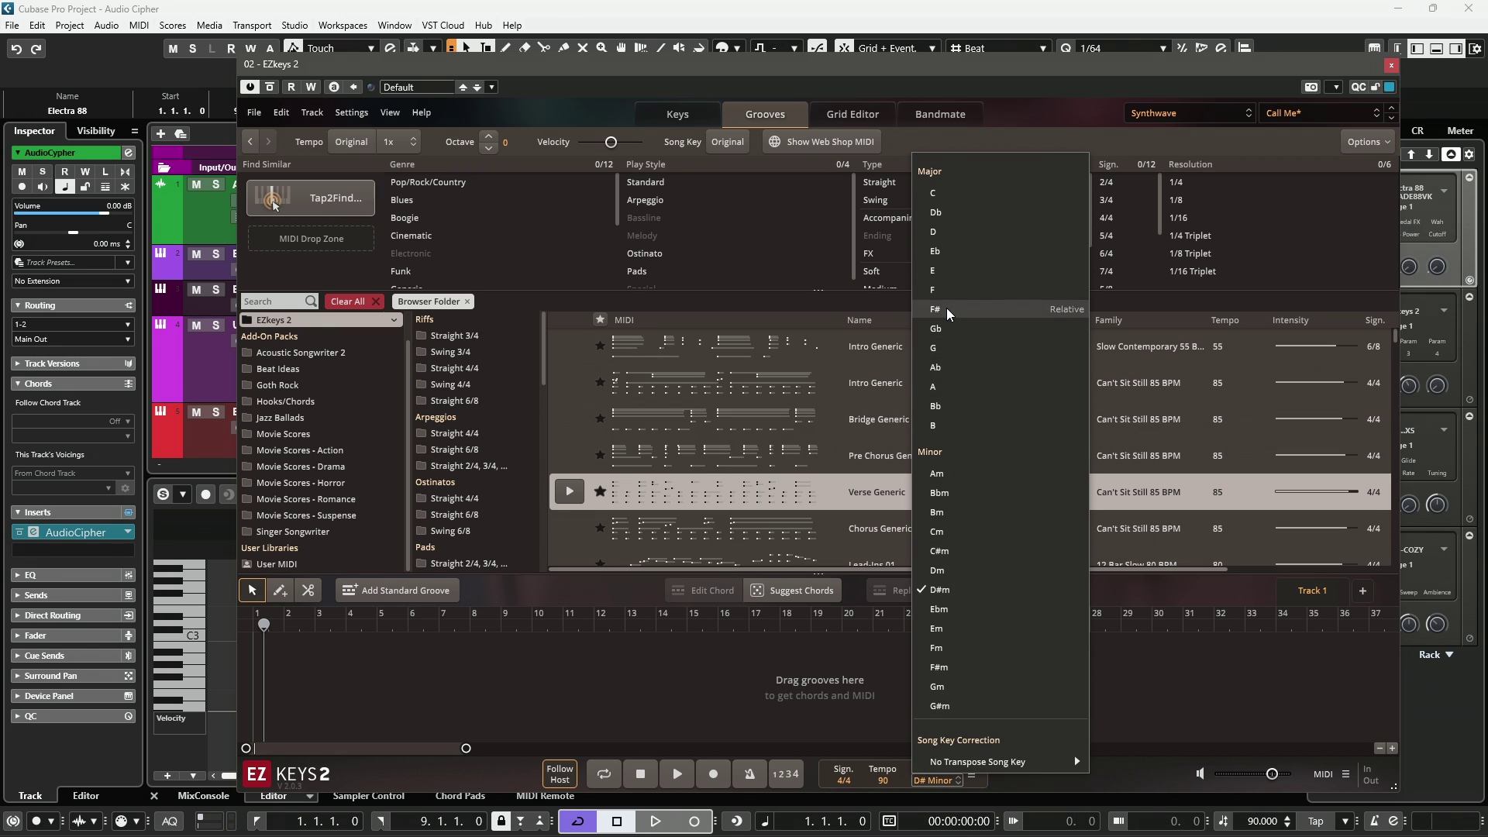
{"action": "left_click", "coordinate": [664, 115]}
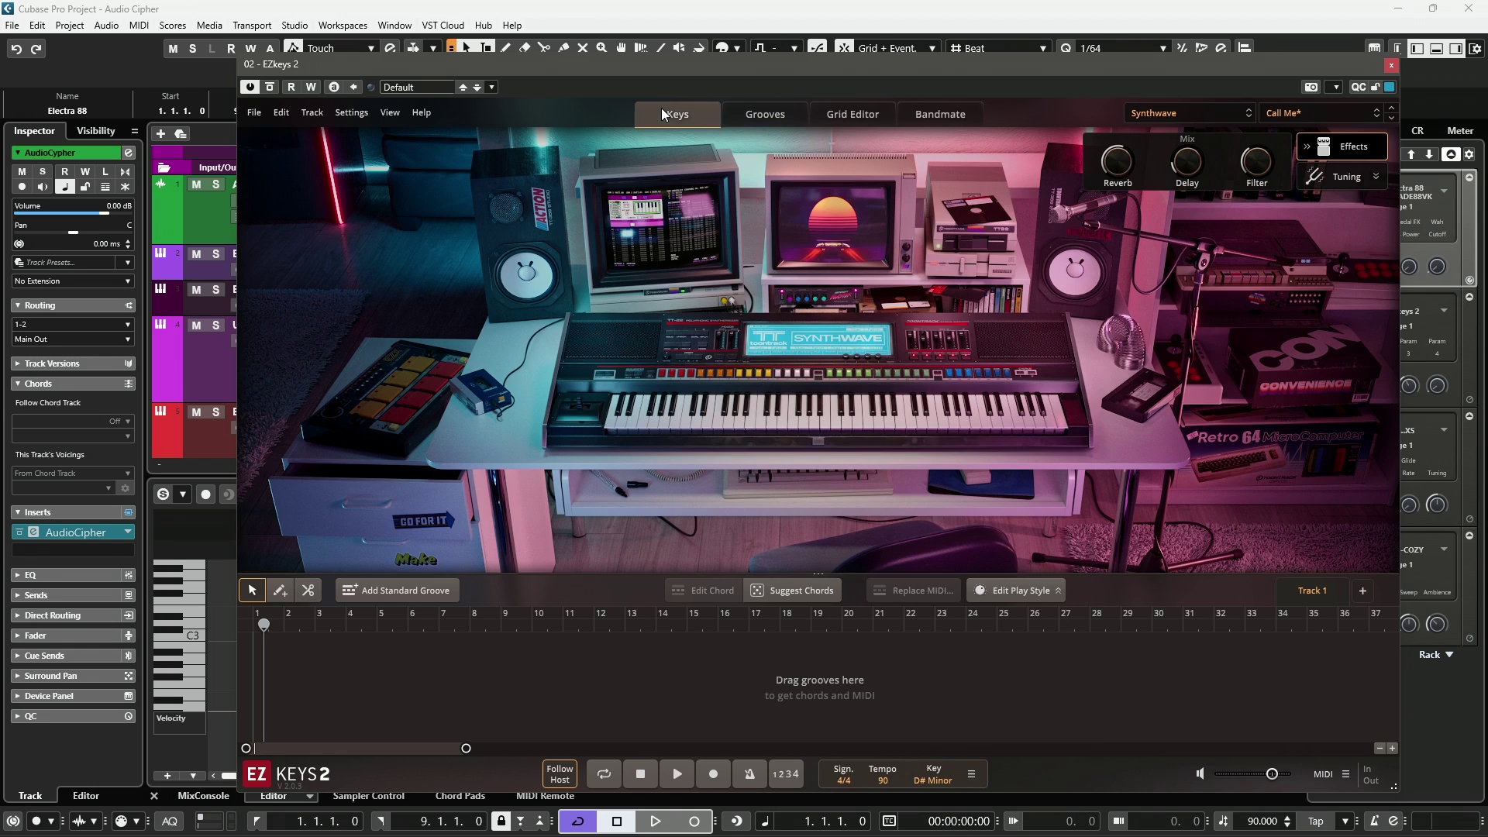
Step: Switch AudioCipher to Melody mode with phrase 'hey lets jam out yo' and 1/8 note duration
{"action": "left_click", "coordinate": [1392, 65]}
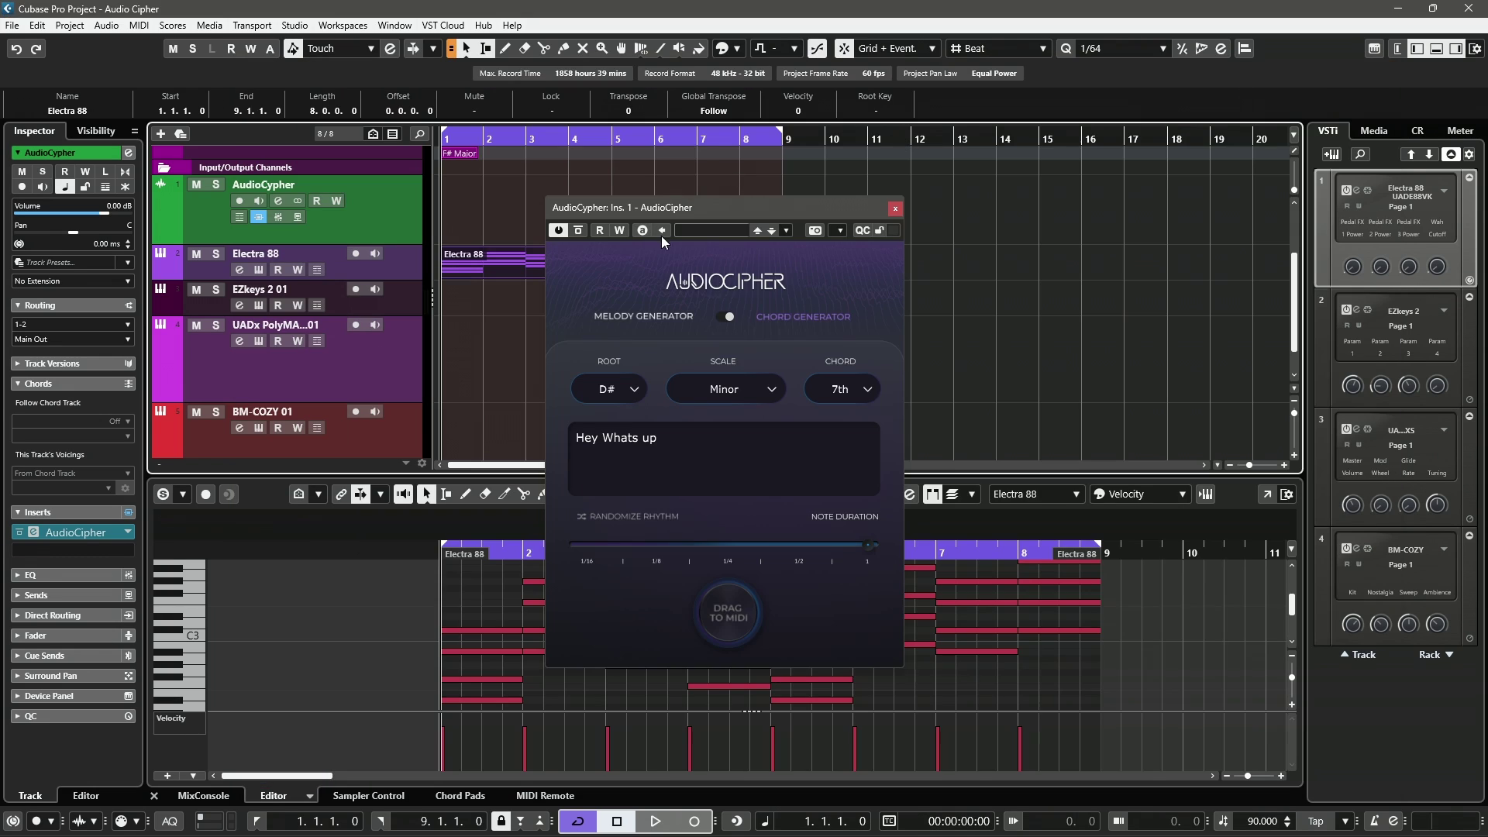
{"action": "left_click", "coordinate": [728, 318]}
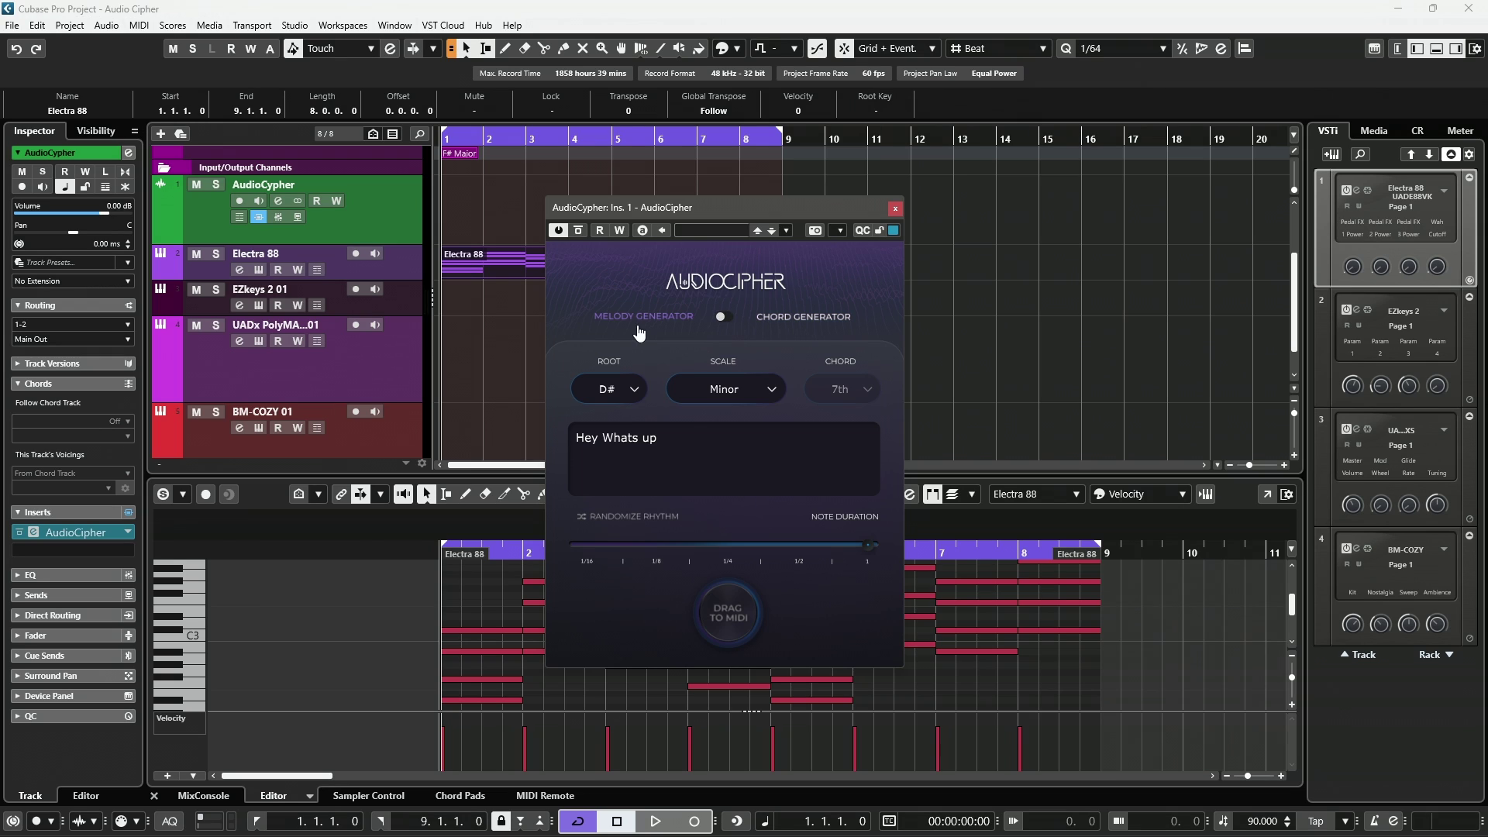
{"action": "key", "text": "ctrl+a"}
{"action": "key", "text": "BackSpace"}
{"action": "type", "text": "hey lets jam out yo"}
{"action": "left_click", "coordinate": [727, 552]}
{"action": "left_click", "coordinate": [660, 549]}
Step: Drop the generated melody at bar 1 of the EZkeys 2 01 track and play it back
{"action": "mouse_move", "coordinate": [727, 613]}
{"action": "left_mouse_down"}
{"action": "mouse_move", "coordinate": [482, 339]}
{"action": "mouse_move", "coordinate": [434, 332]}
{"action": "mouse_move", "coordinate": [442, 311]}
{"action": "left_mouse_up"}
{"action": "left_click", "coordinate": [485, 308]}
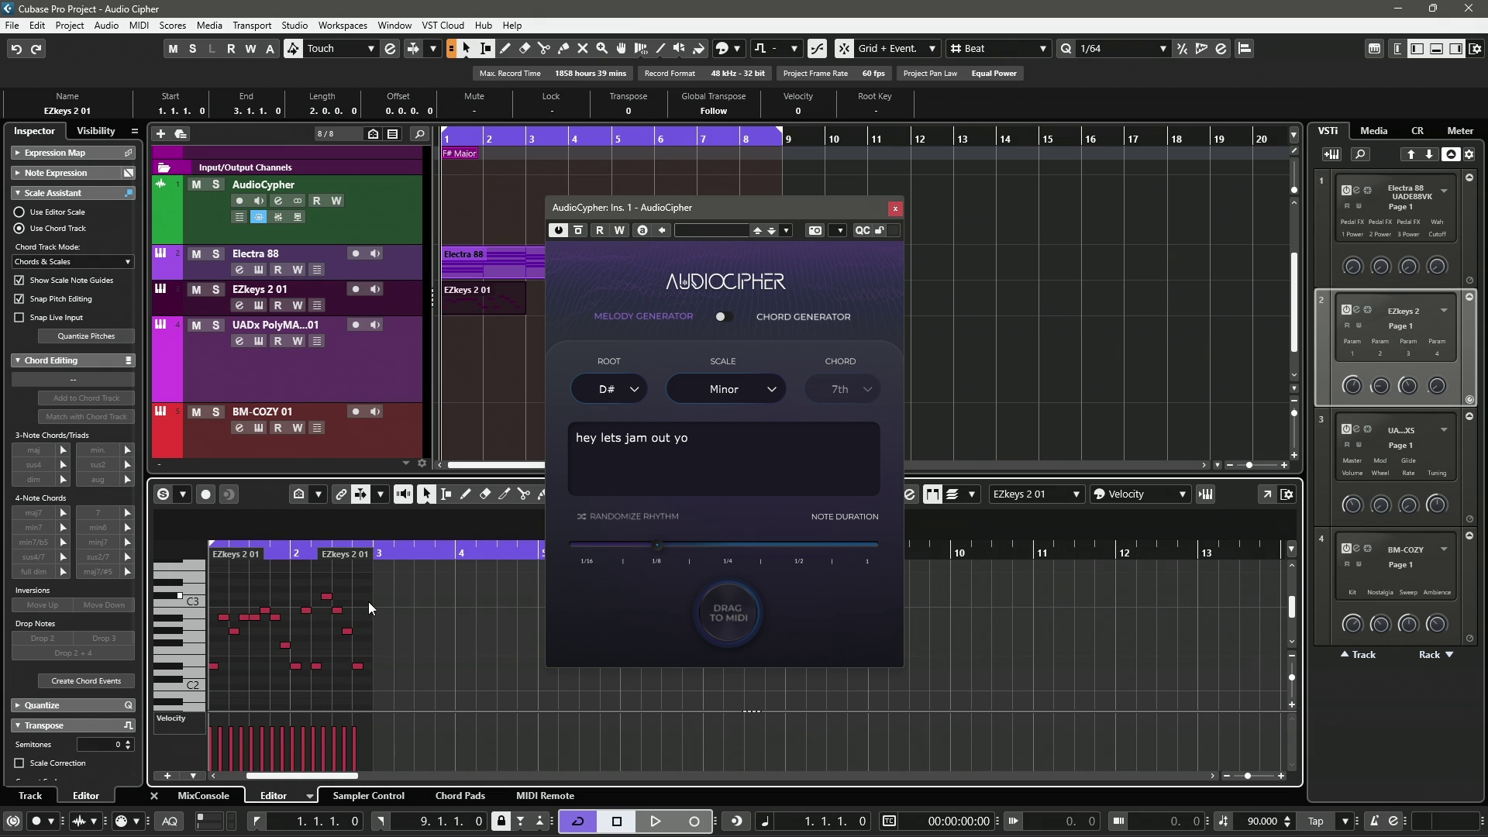
{"action": "scroll", "coordinate": [360, 613], "scroll_direction": "down", "scroll_amount": 2}
{"action": "key", "text": "space"}
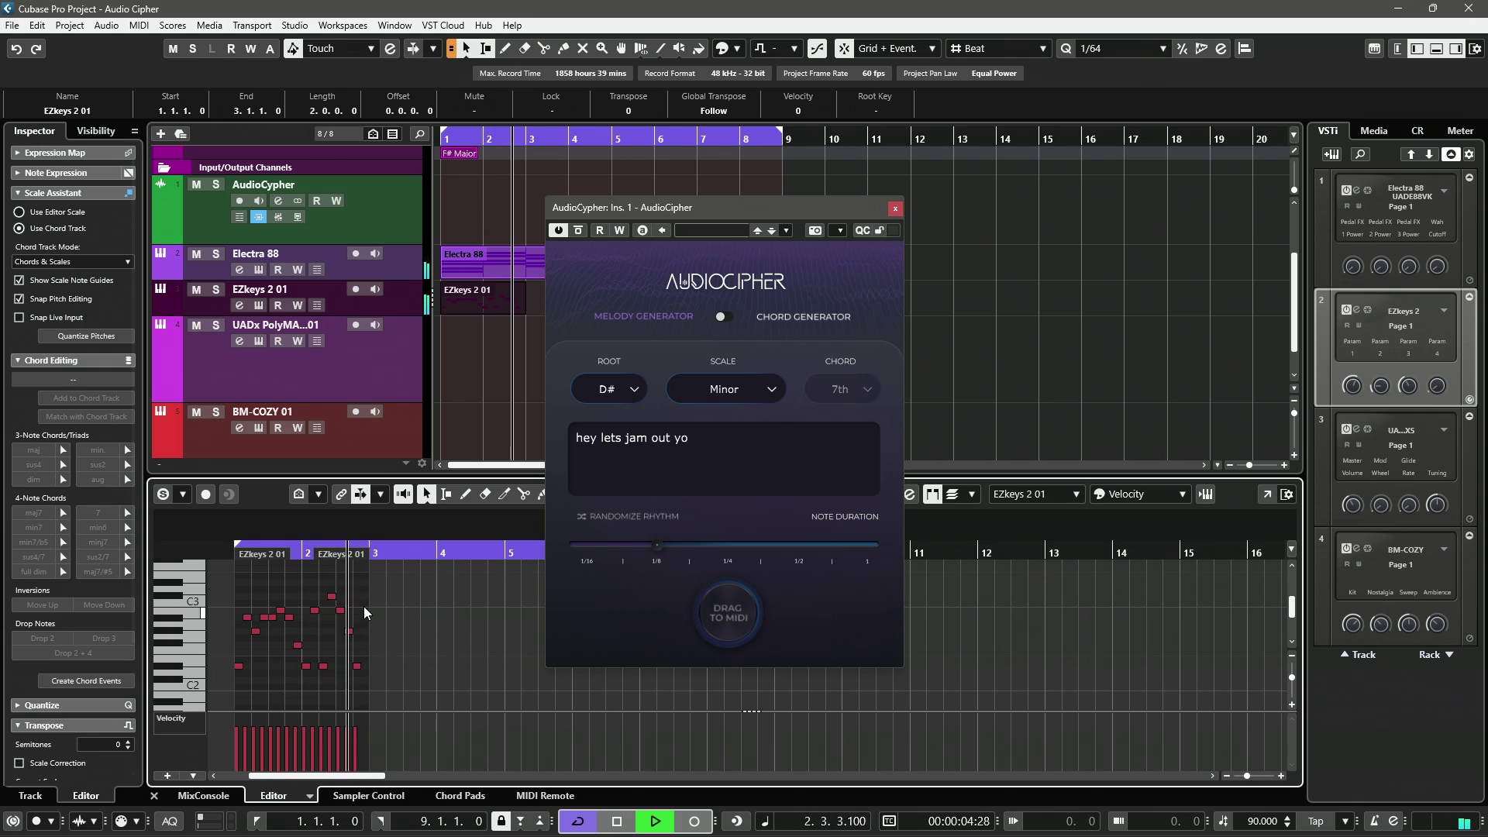
{"action": "key", "text": "space"}
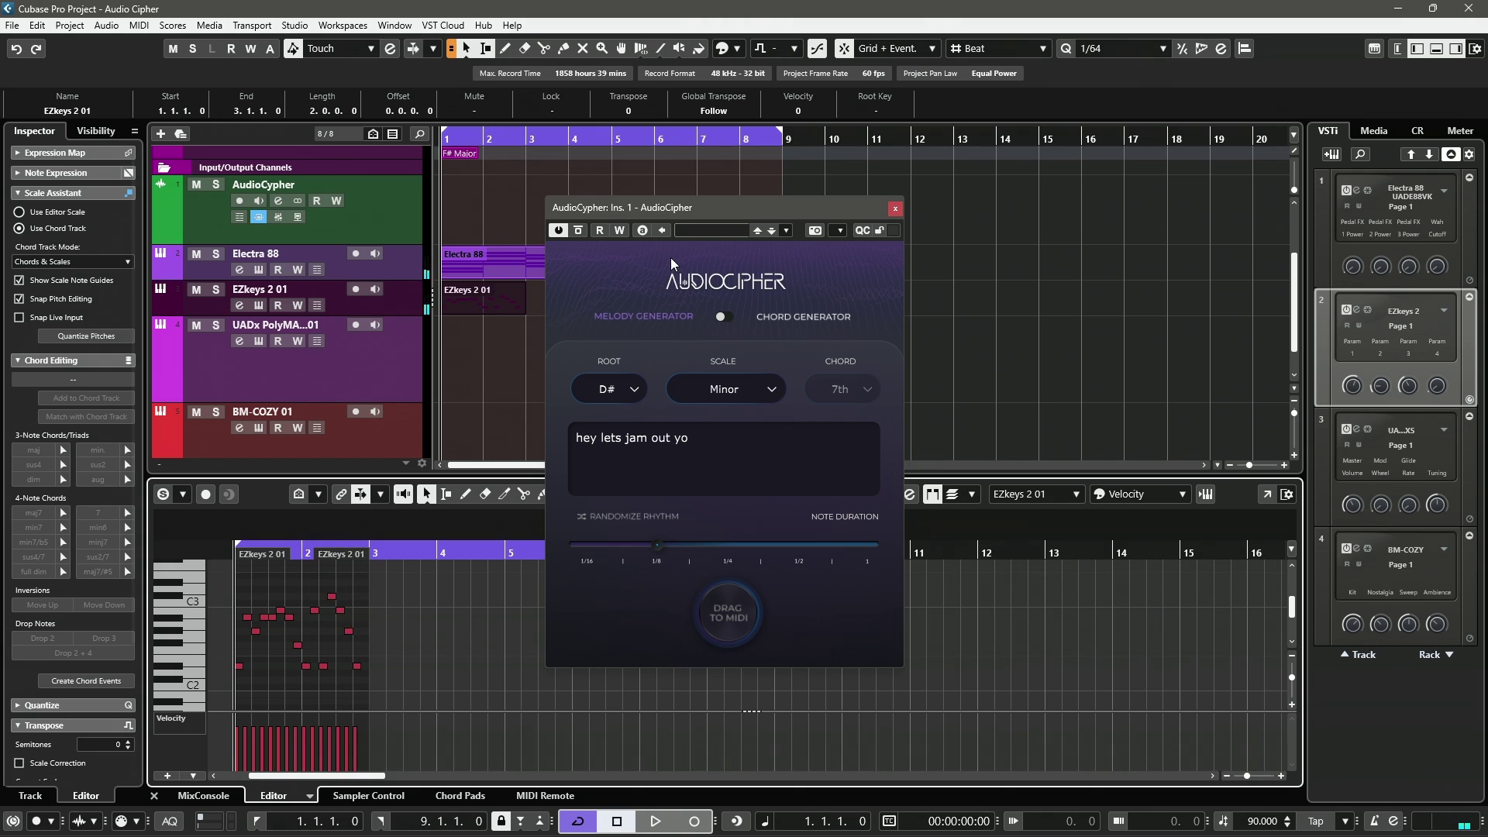
Step: Set the EZkeys 2 01 track's Follow Chord Track option to Chords & Scales
{"action": "left_click_drag", "start_coordinate": [688, 212], "coordinate": [856, 208]}
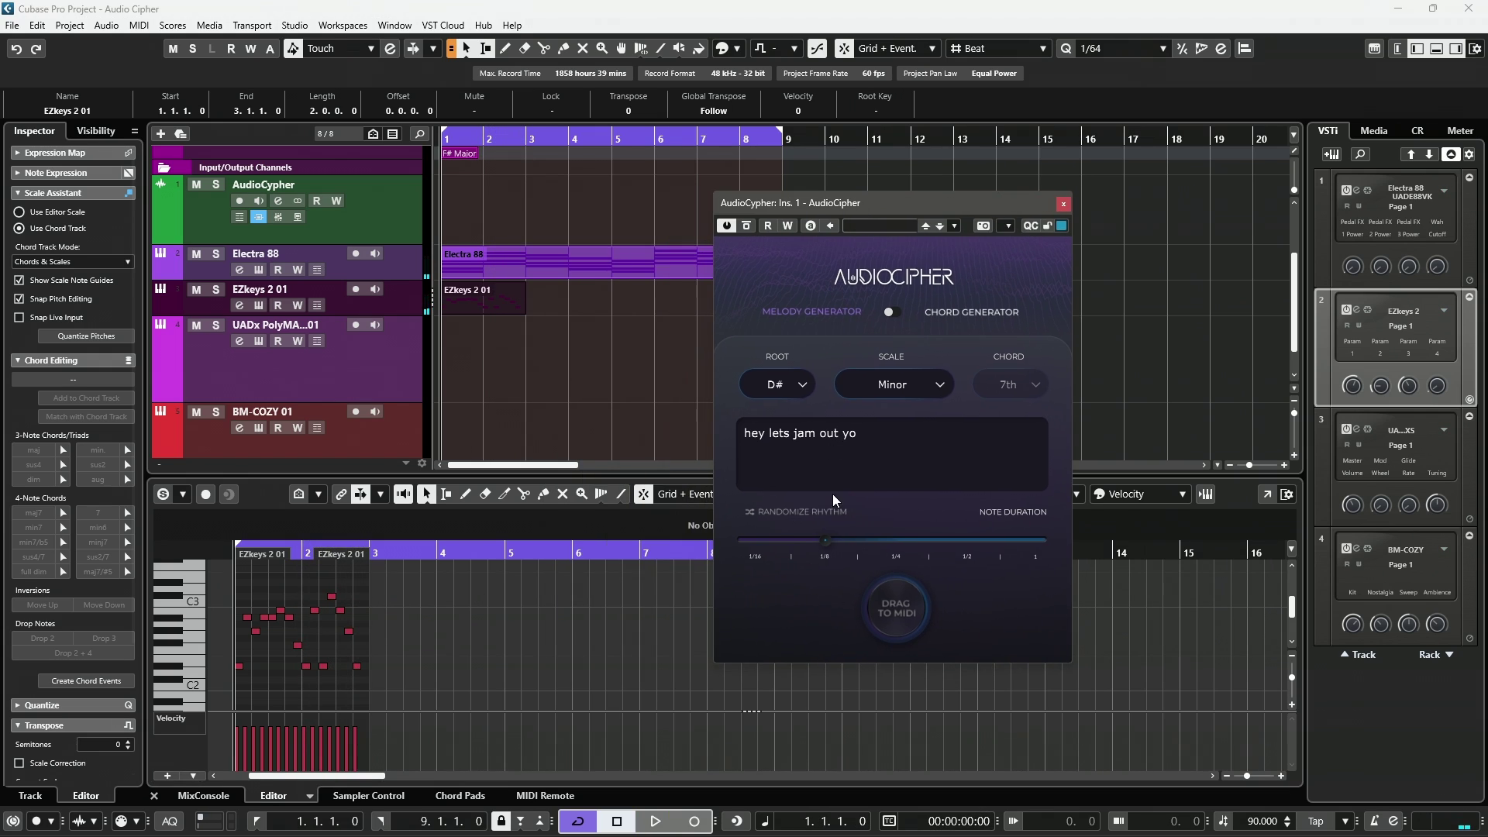
{"action": "left_click", "coordinate": [408, 309]}
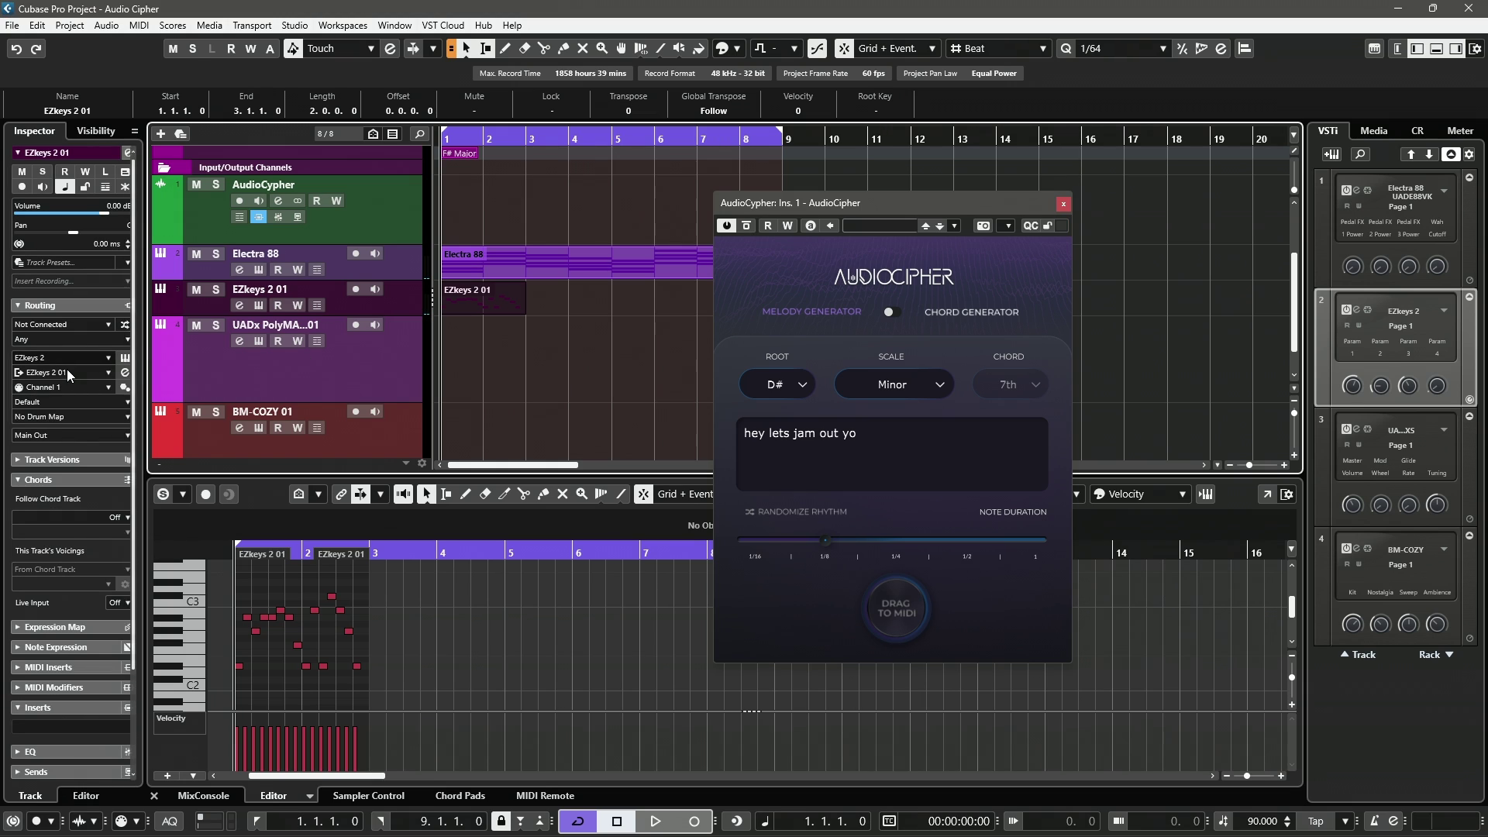
{"action": "left_click", "coordinate": [113, 517]}
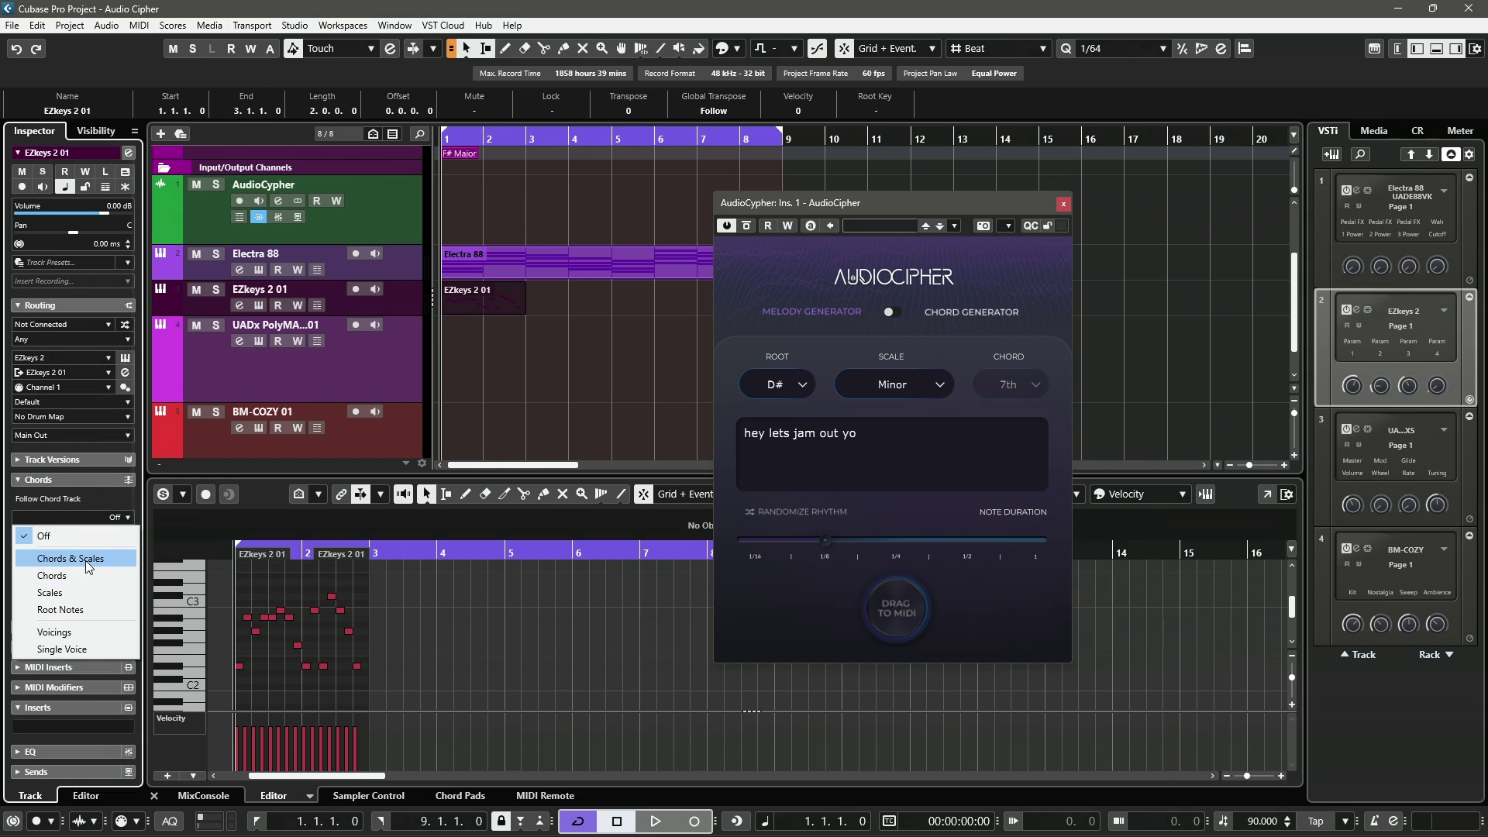
{"action": "scroll", "coordinate": [423, 248], "scroll_direction": "up", "scroll_amount": 3}
{"action": "scroll", "coordinate": [373, 291], "scroll_direction": "down", "scroll_amount": 3}
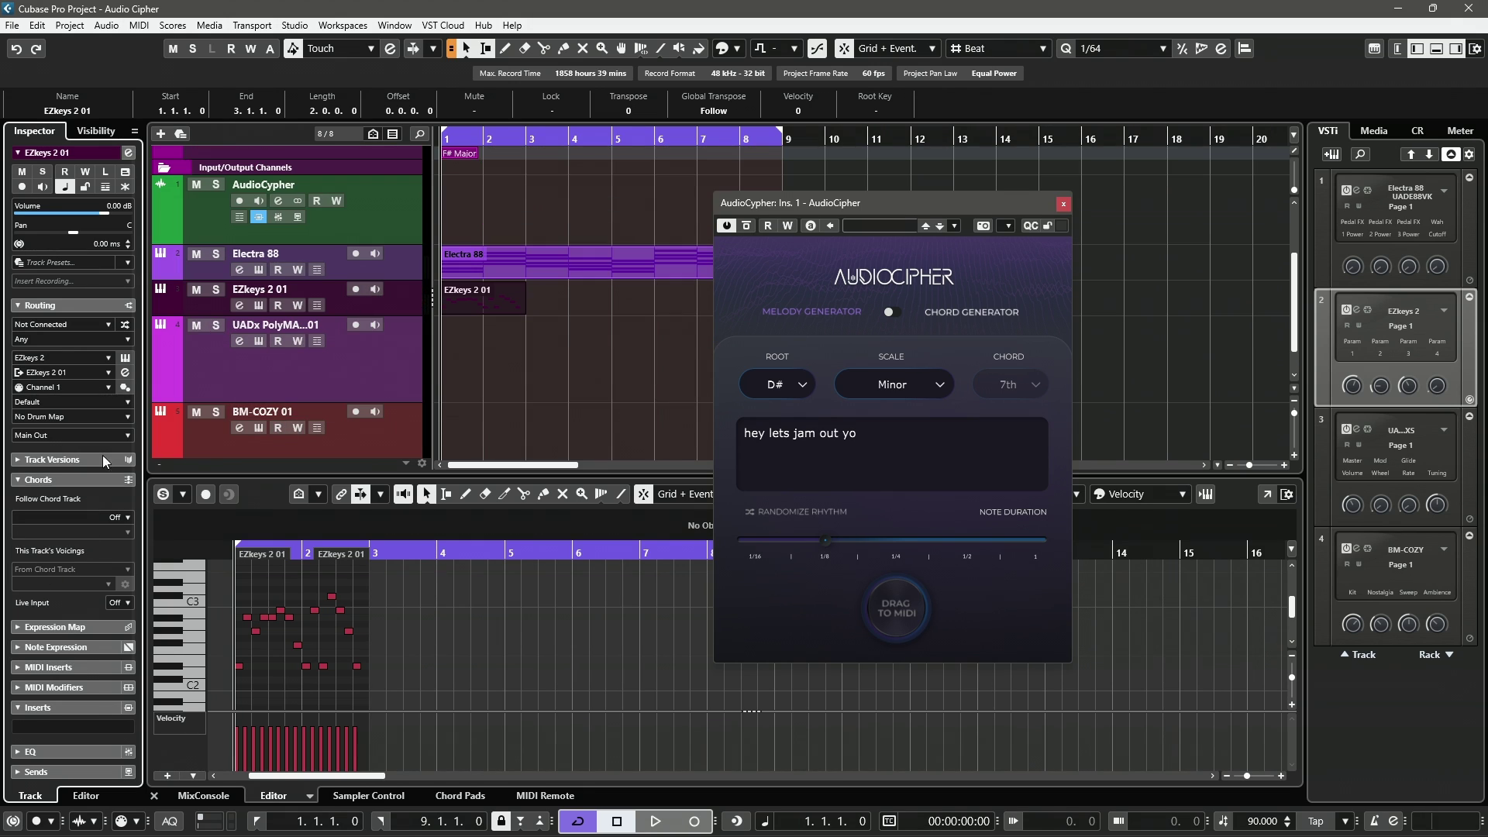
{"action": "left_click", "coordinate": [101, 520]}
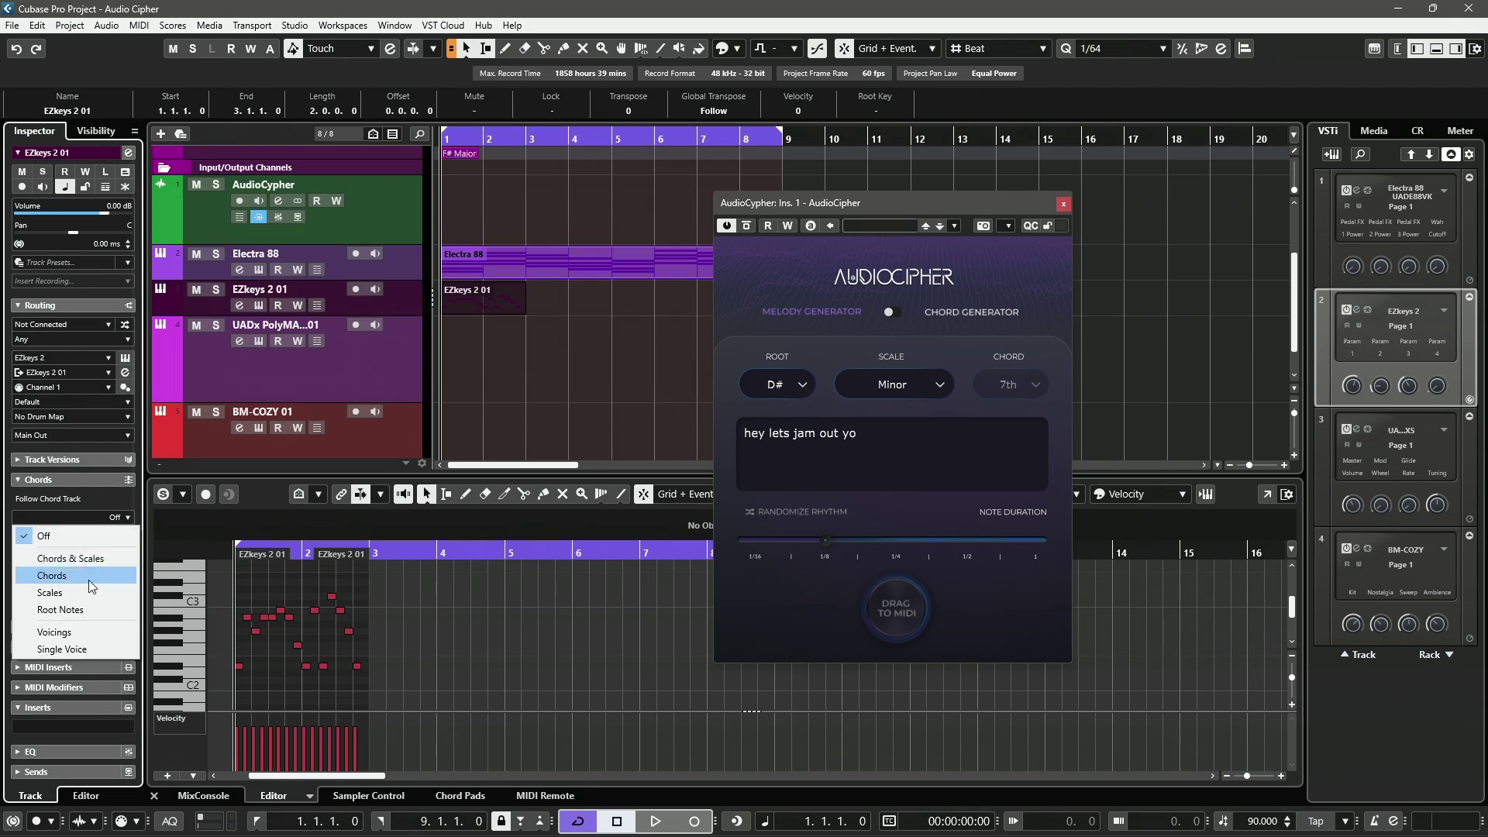
{"action": "left_click", "coordinate": [82, 561]}
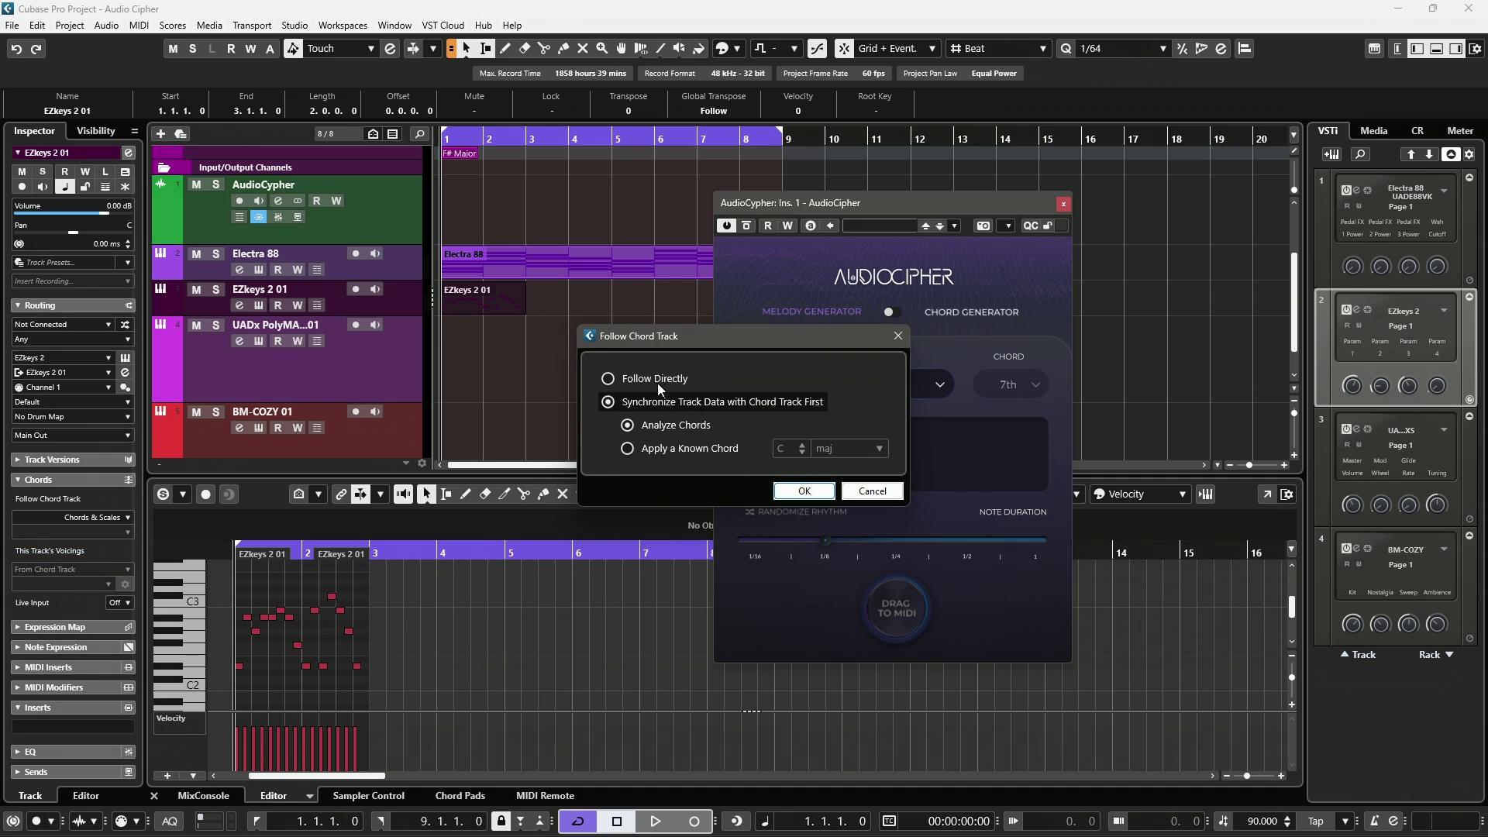
{"action": "left_click", "coordinate": [798, 490]}
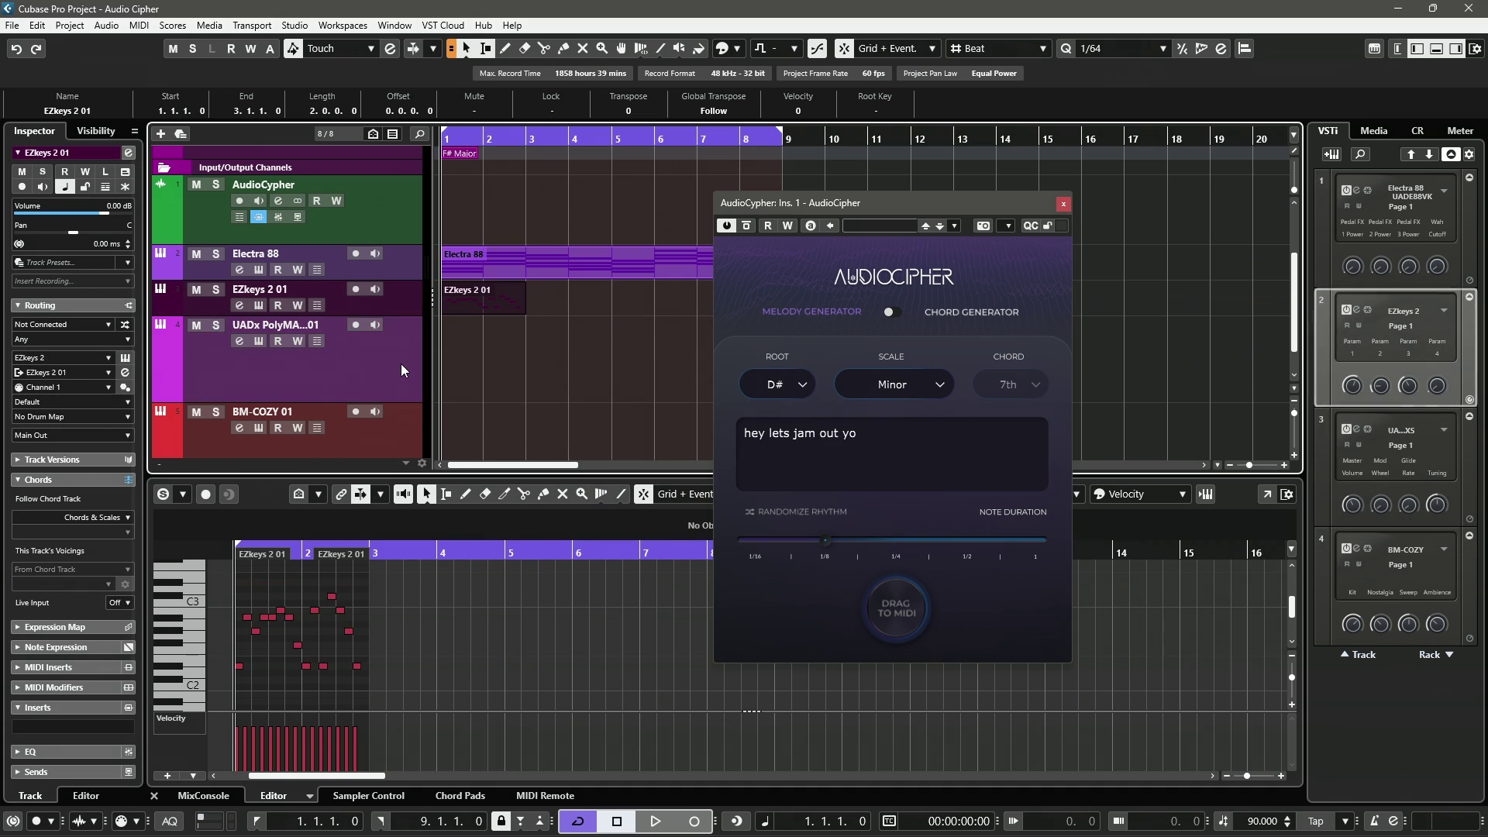
Step: Reapply Chords & Scales with Follow Directly so the melody notes rearrange to fit
{"action": "left_click", "coordinate": [99, 519]}
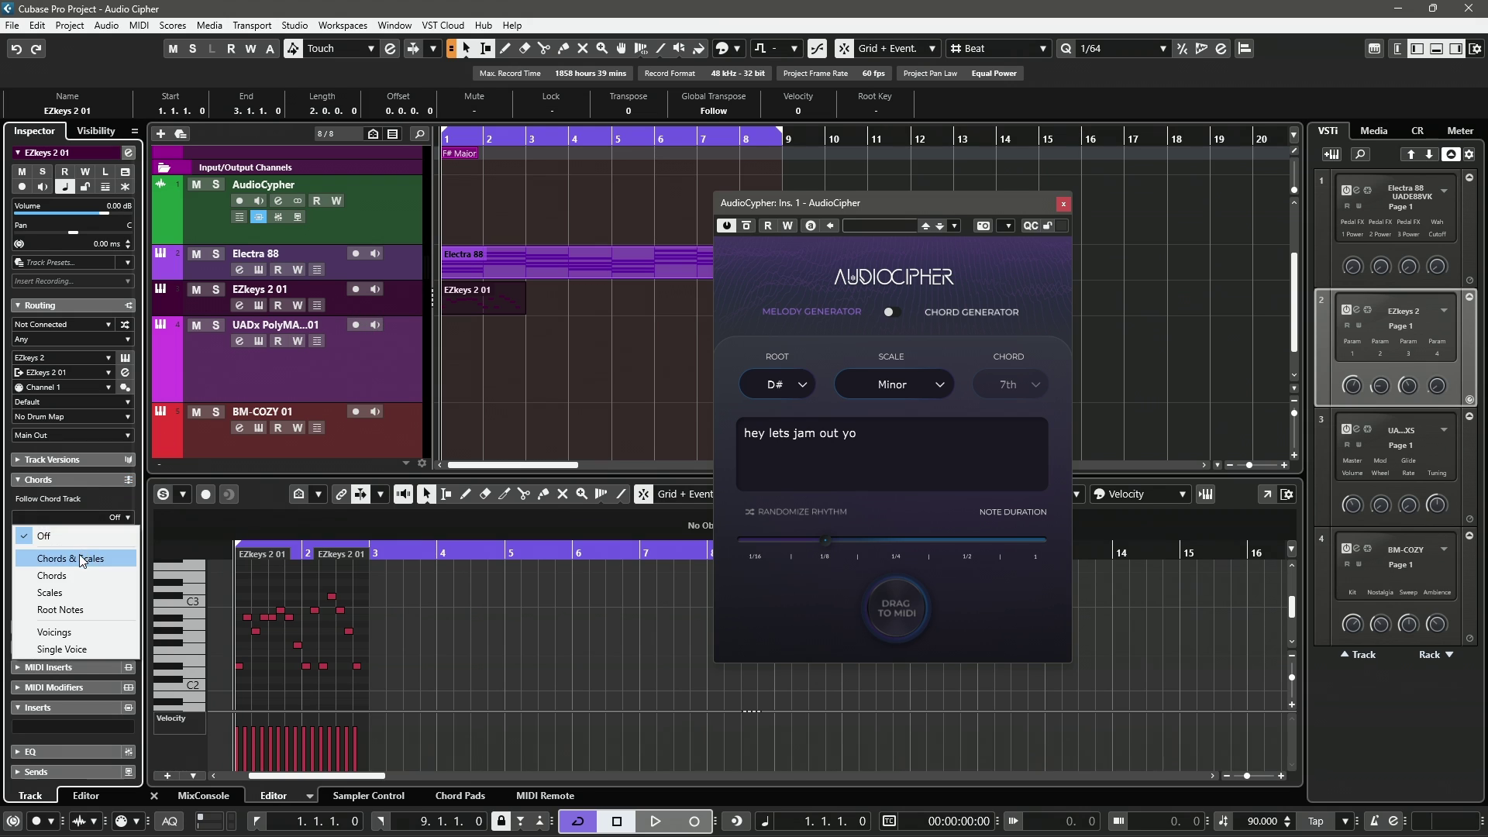
{"action": "left_click", "coordinate": [83, 559]}
{"action": "left_click", "coordinate": [612, 379]}
{"action": "left_click", "coordinate": [801, 489]}
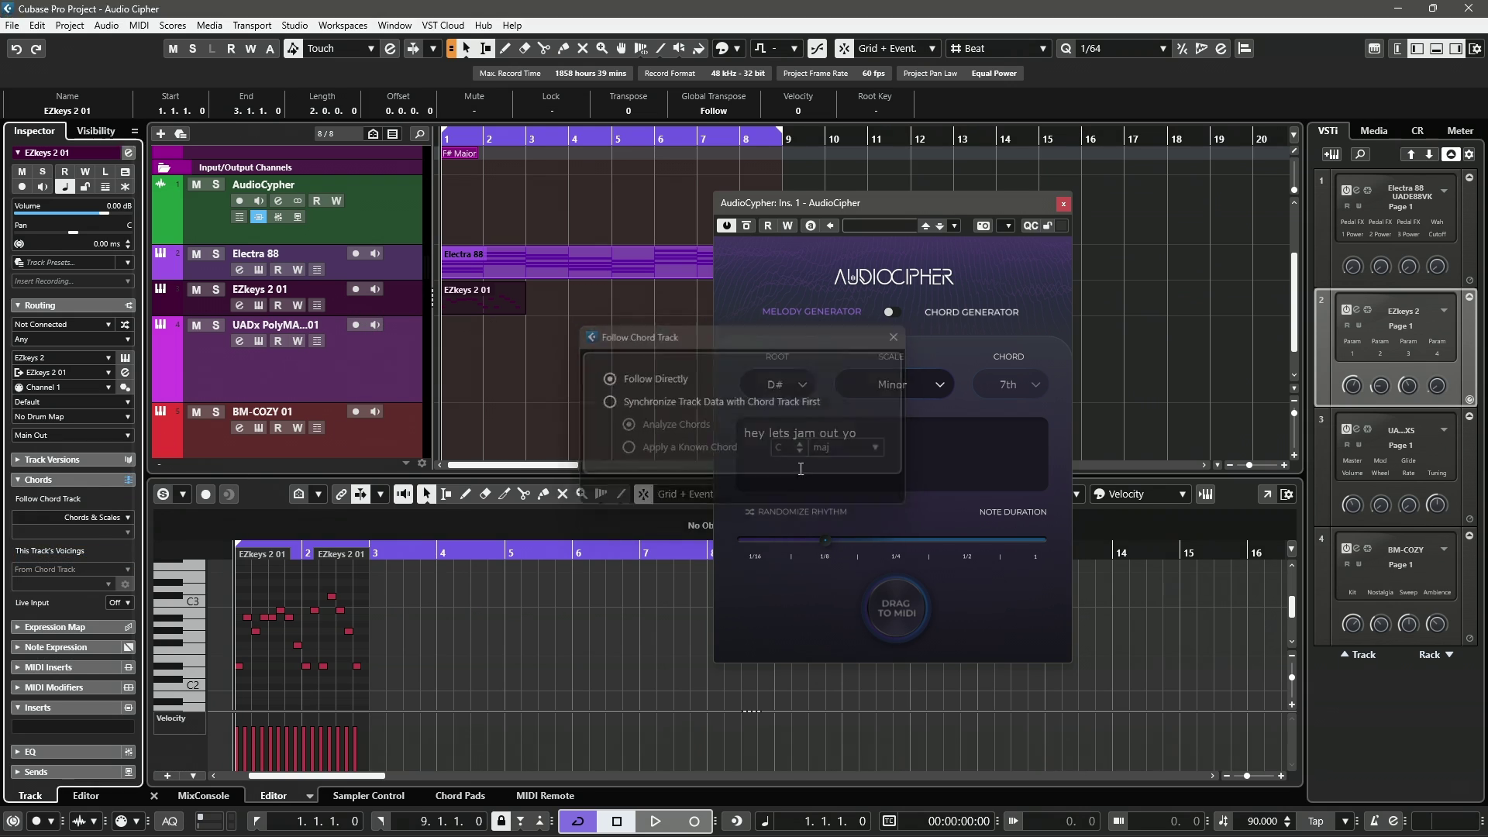
Step: Keep the Key Editor's chord track mode on Chords & Scales
{"action": "left_click", "coordinate": [491, 313]}
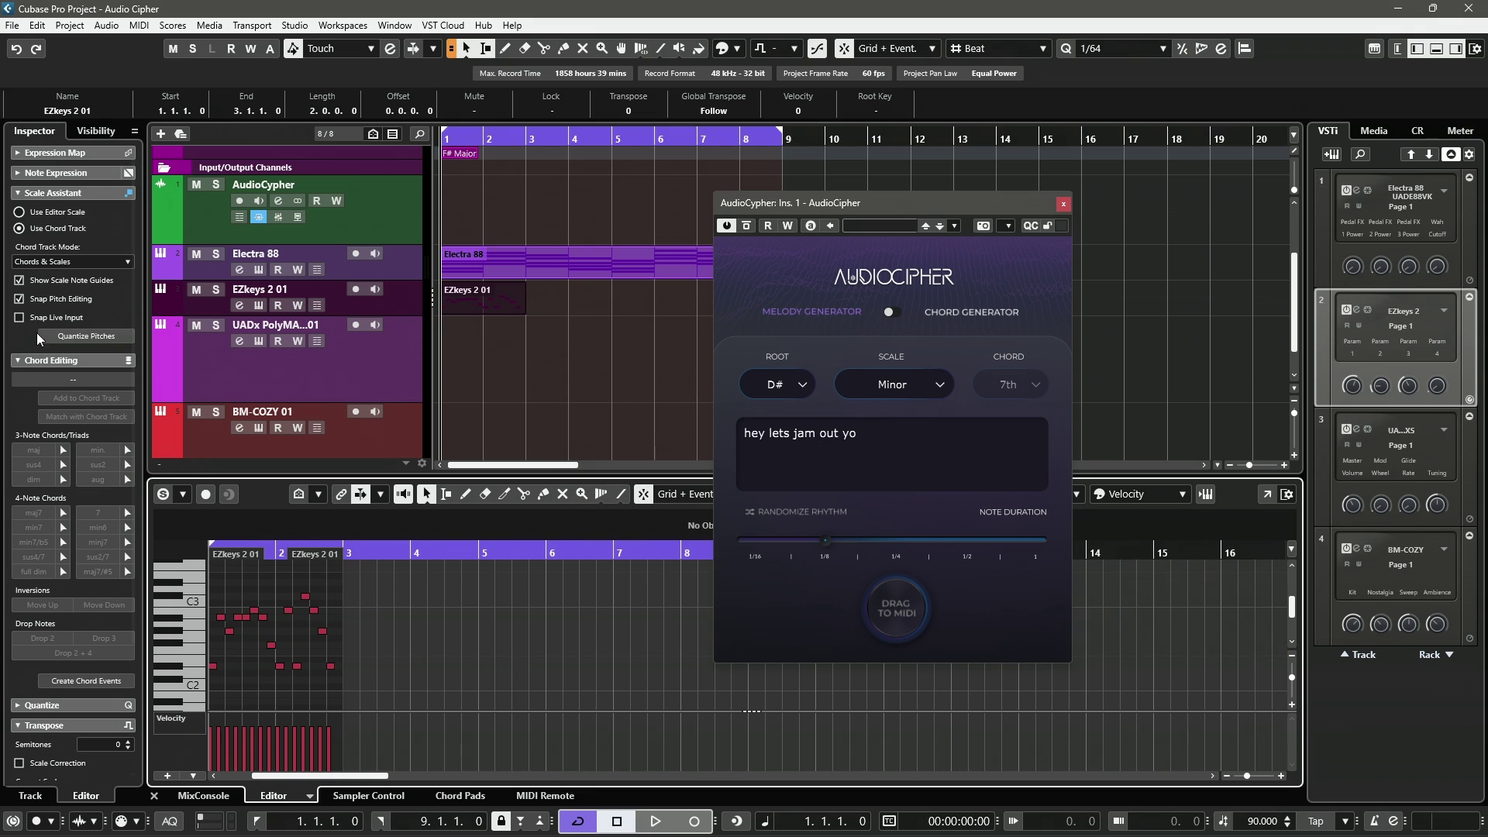
{"action": "left_click", "coordinate": [62, 262]}
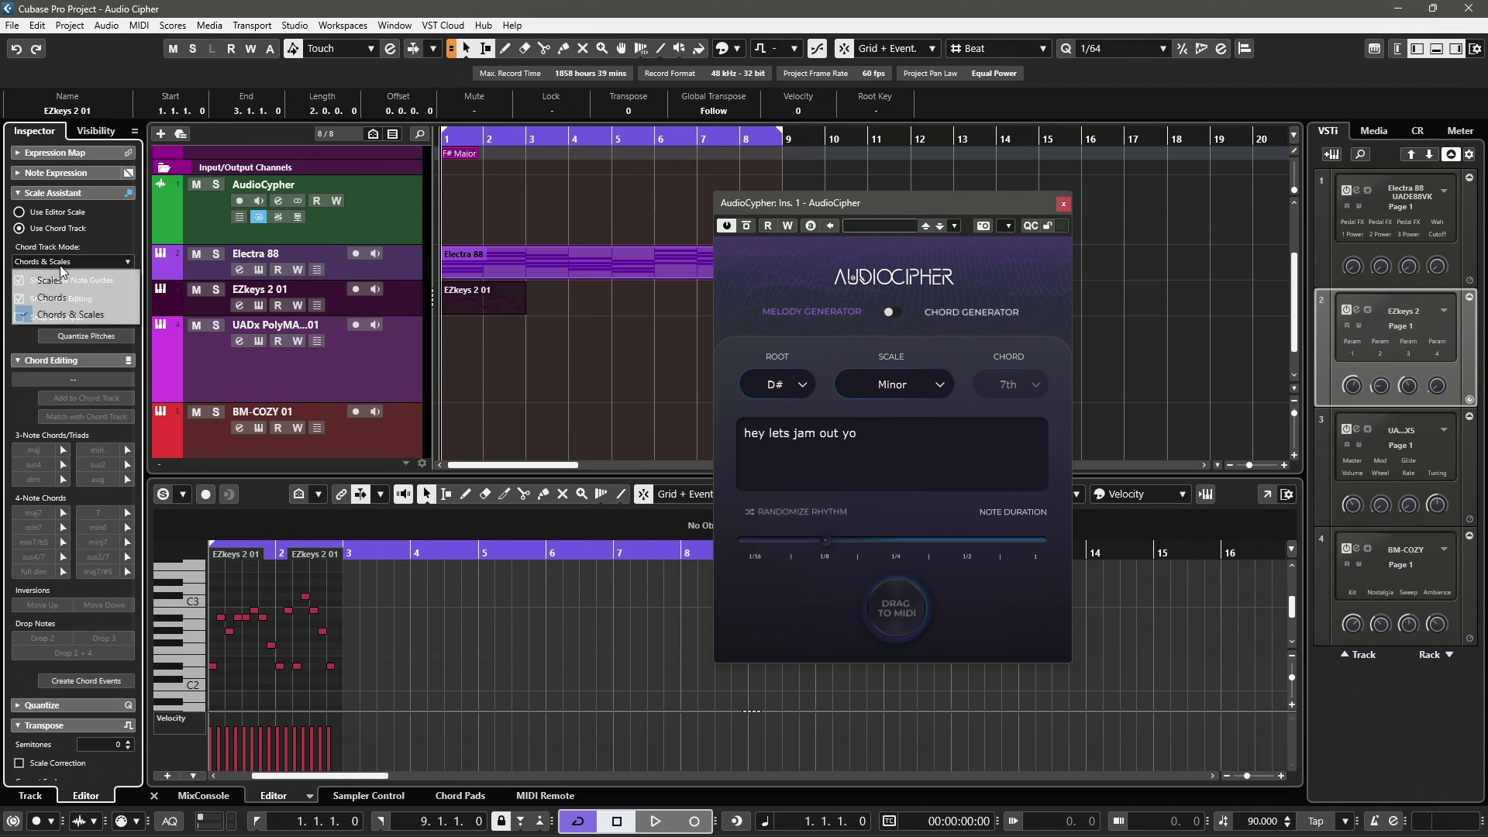
{"action": "left_click", "coordinate": [62, 310]}
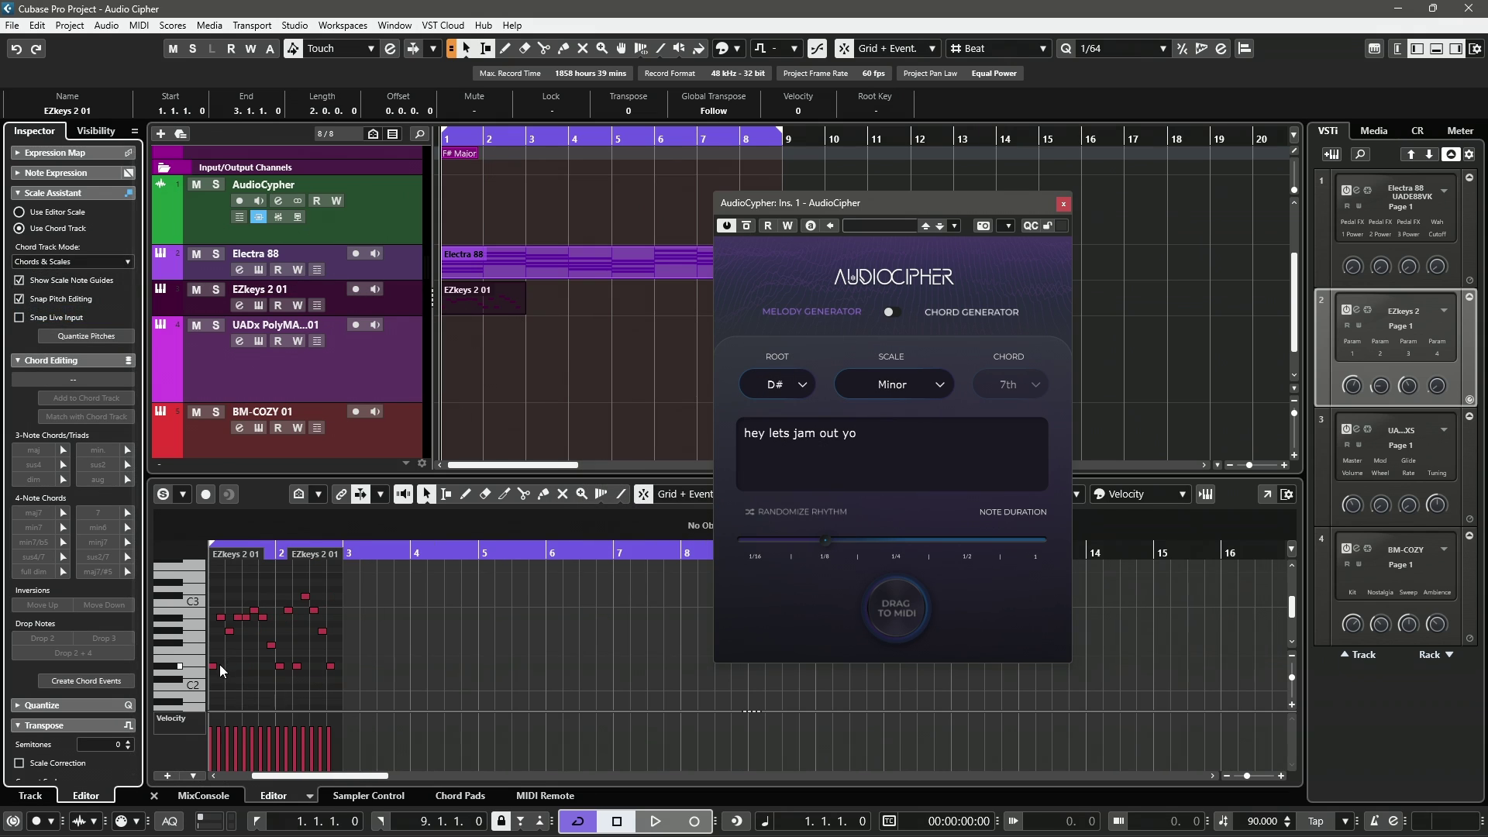
Step: Repeat the EZkeys part out to bar 9 and close AudioCipher
{"action": "key", "text": "h"}
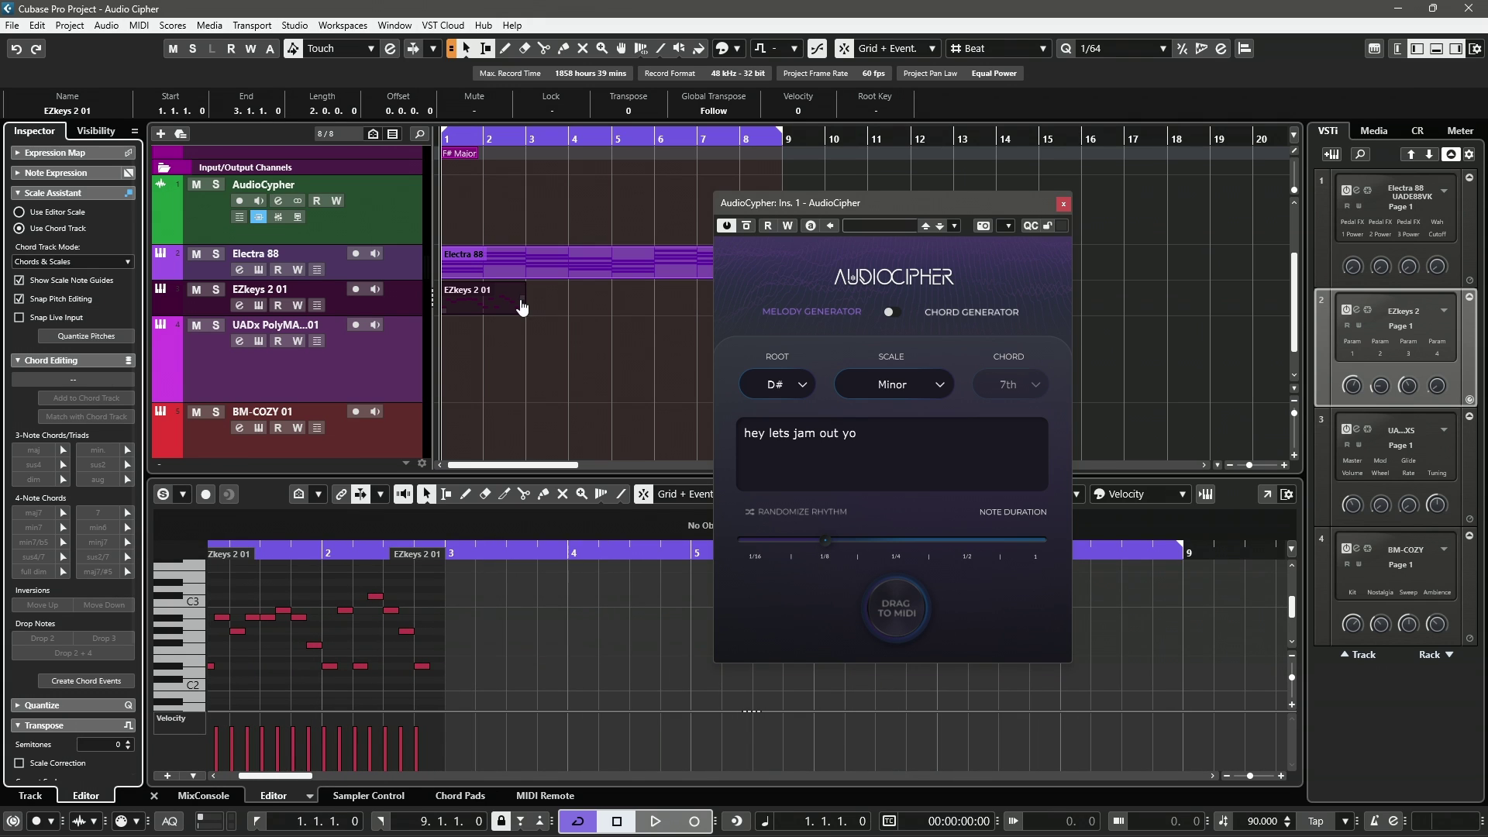
{"action": "left_click_drag", "start_coordinate": [521, 307], "coordinate": [721, 302]}
{"action": "left_click", "coordinate": [1063, 203]}
Step: Open the first EZkeys part's notes and audition the melody
{"action": "left_click", "coordinate": [489, 299]}
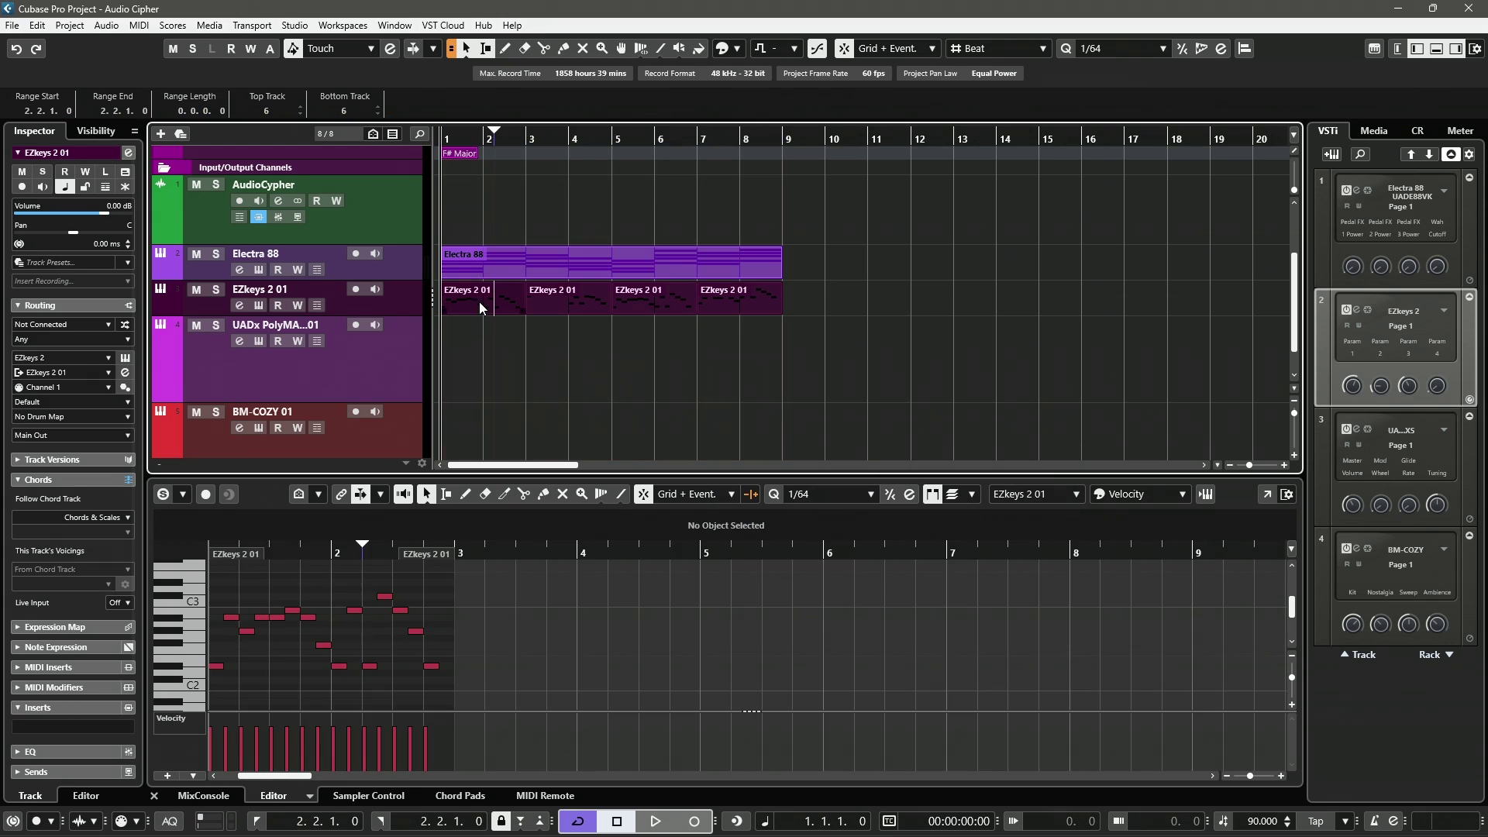
{"action": "key", "text": "space"}
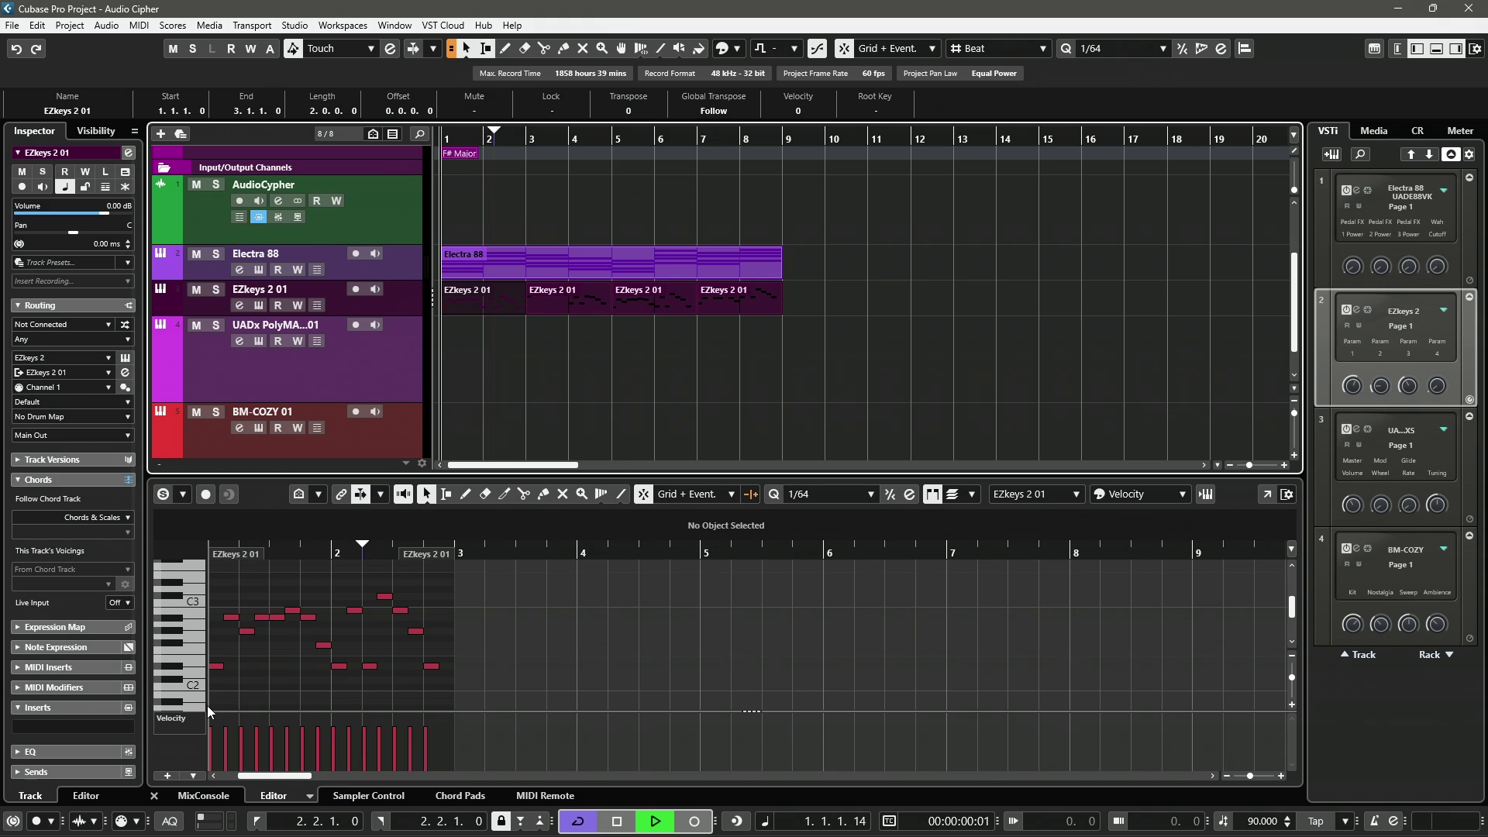
{"action": "key", "text": "space"}
Step: Retune bar 1 notes toward B2 and G#2, keeping the F#2 at 1.4.3, then play back
{"action": "left_click", "coordinate": [276, 617]}
{"action": "key", "text": "Down"}
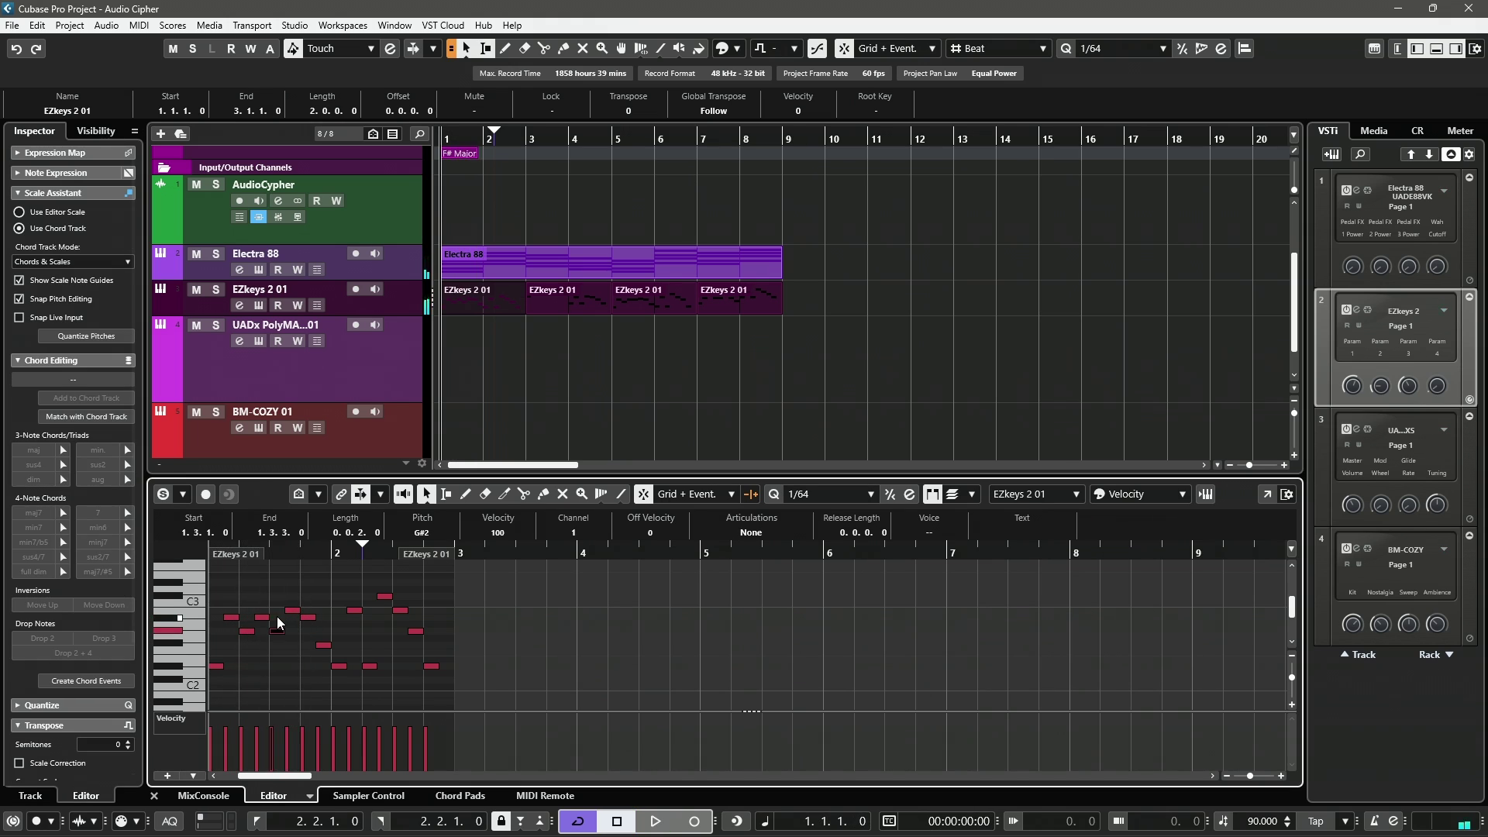
{"action": "key", "text": "Up"}
{"action": "key", "text": "Up"}
{"action": "key", "text": "Up"}
{"action": "key", "text": "Left"}
{"action": "key", "text": "Left"}
{"action": "key", "text": "Right"}
{"action": "key", "text": "Right"}
{"action": "key", "text": "Right"}
{"action": "key", "text": "Down"}
{"action": "key", "text": "Right"}
{"action": "key", "text": "Up"}
{"action": "key", "text": "Right"}
{"action": "key", "text": "ctrl+Left"}
{"action": "key", "text": "ctrl+Right"}
{"action": "key", "text": "space"}
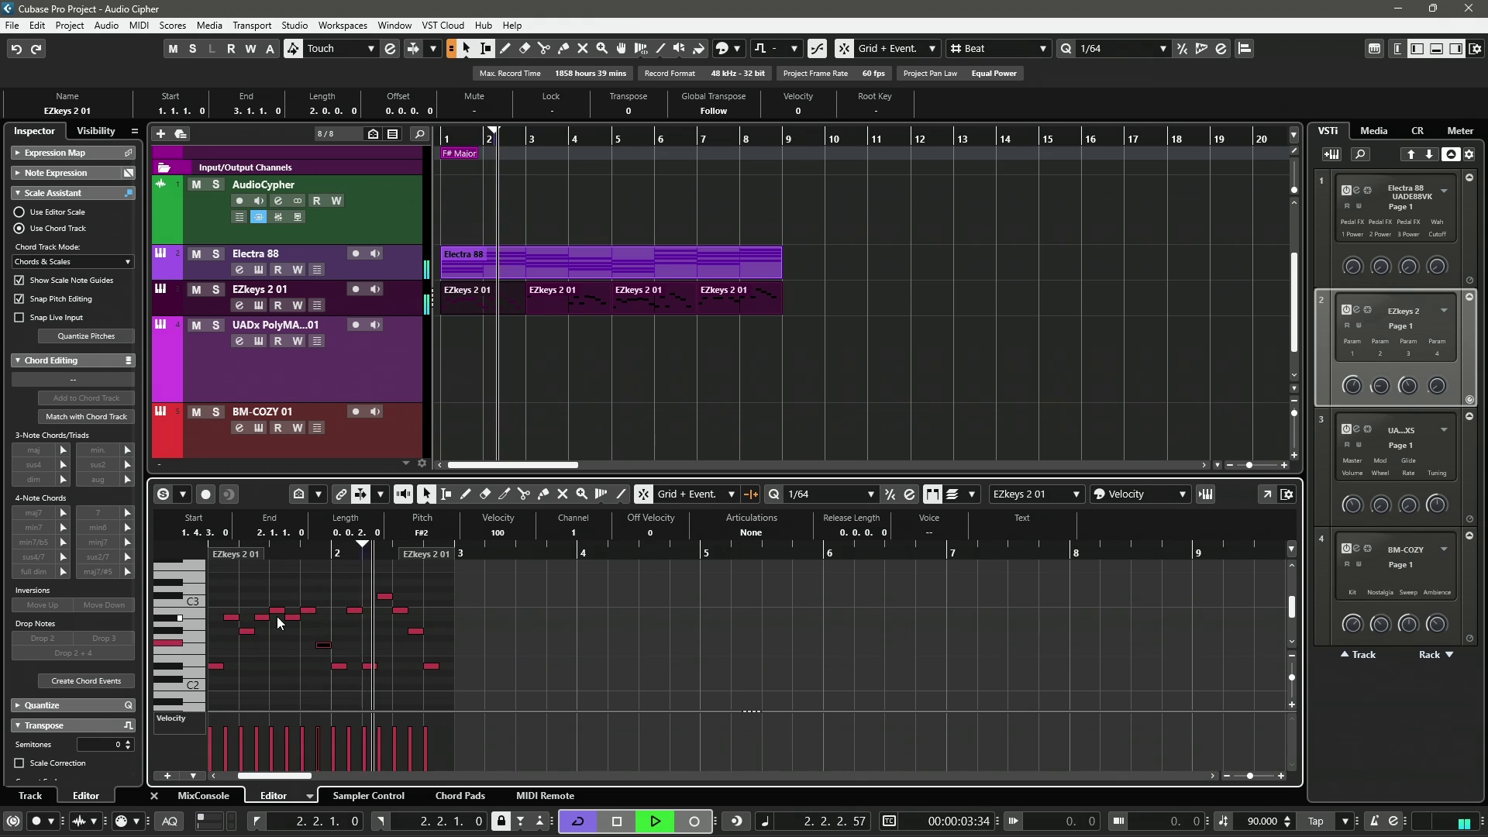
{"action": "key", "text": "space"}
Step: Retune bar 2: 2.2.1 to C#3, 2.2.3 to B2, 2.3.1 to A#2, then play back
{"action": "key", "text": "Right"}
{"action": "key", "text": "Right"}
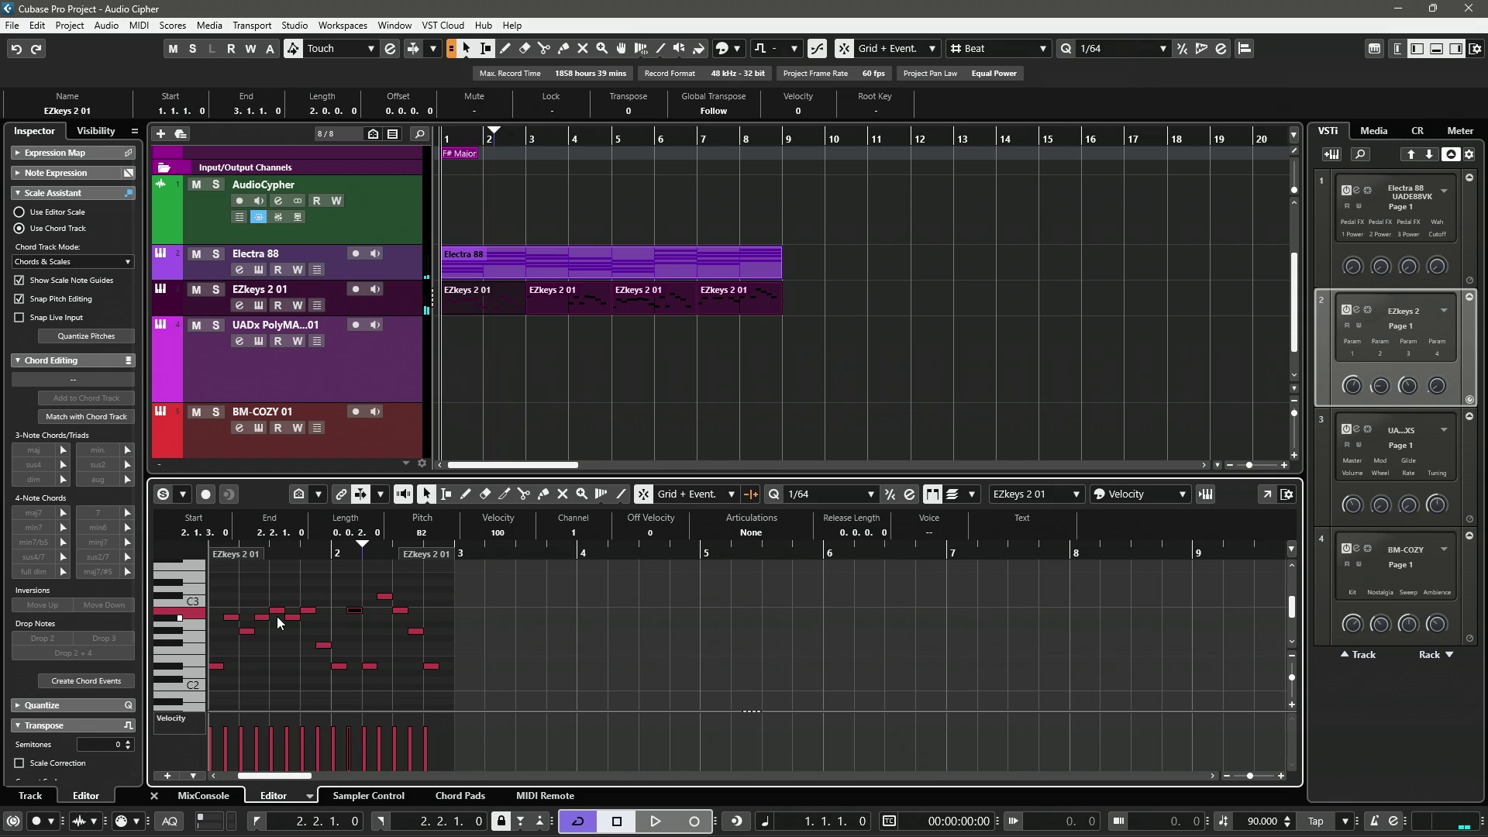
{"action": "key", "text": "Left"}
{"action": "key", "text": "Right"}
{"action": "key", "text": "Right"}
{"action": "key", "text": "Up"}
{"action": "key", "text": "Up"}
{"action": "key", "text": "Up"}
{"action": "key", "text": "Up"}
{"action": "key", "text": "Up"}
{"action": "key", "text": "Up"}
{"action": "key", "text": "Up"}
{"action": "key", "text": "Up"}
{"action": "key", "text": "Up"}
{"action": "key", "text": "Up"}
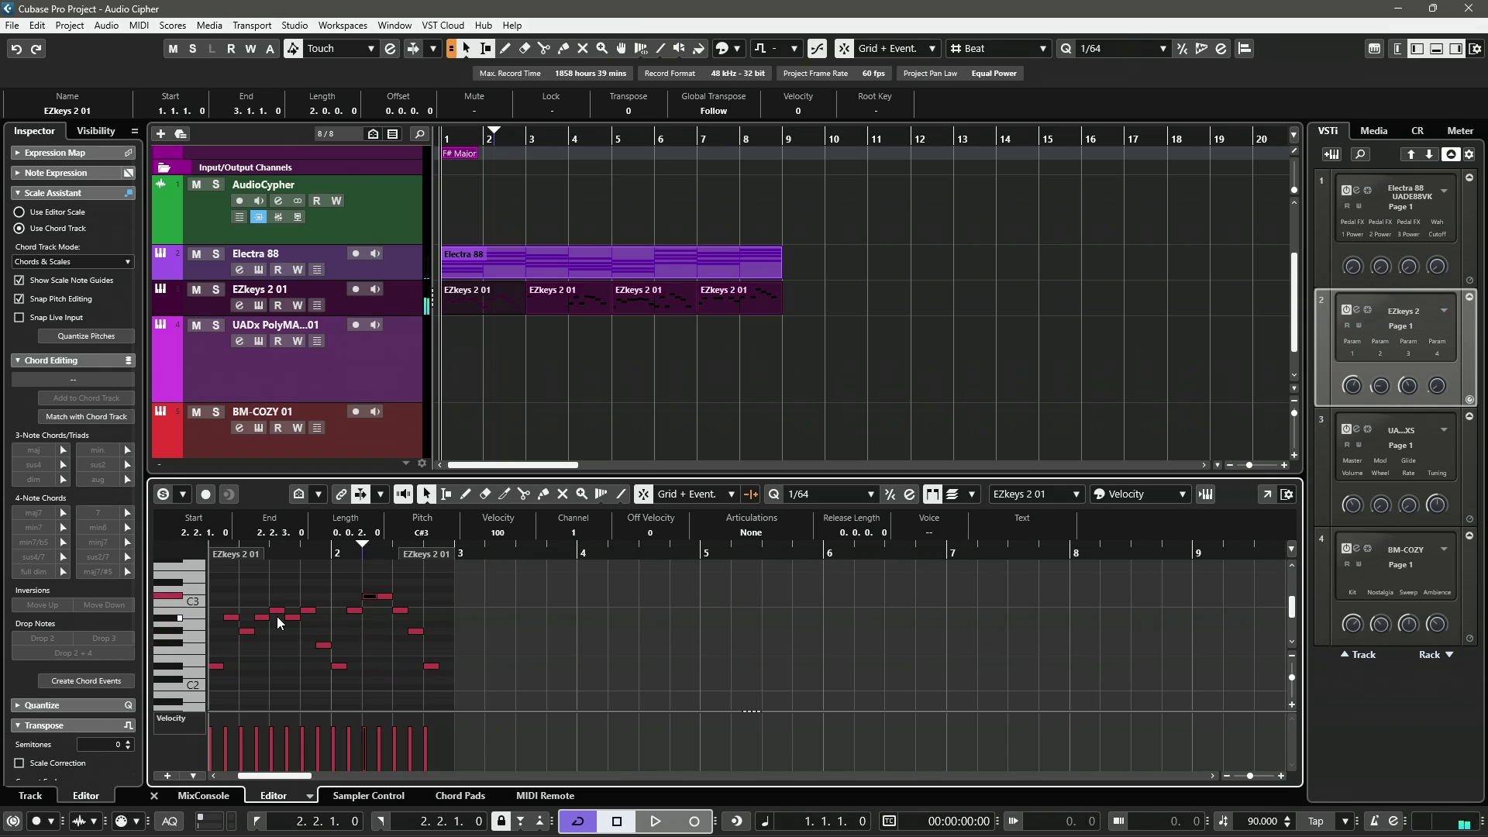
{"action": "key", "text": "Right"}
{"action": "key", "text": "Down"}
{"action": "key", "text": "Down"}
{"action": "key", "text": "Right"}
{"action": "key", "text": "Down"}
{"action": "key", "text": "Right"}
{"action": "key", "text": "Right"}
{"action": "key", "text": "Up"}
{"action": "key", "text": "Up"}
{"action": "key", "text": "Up"}
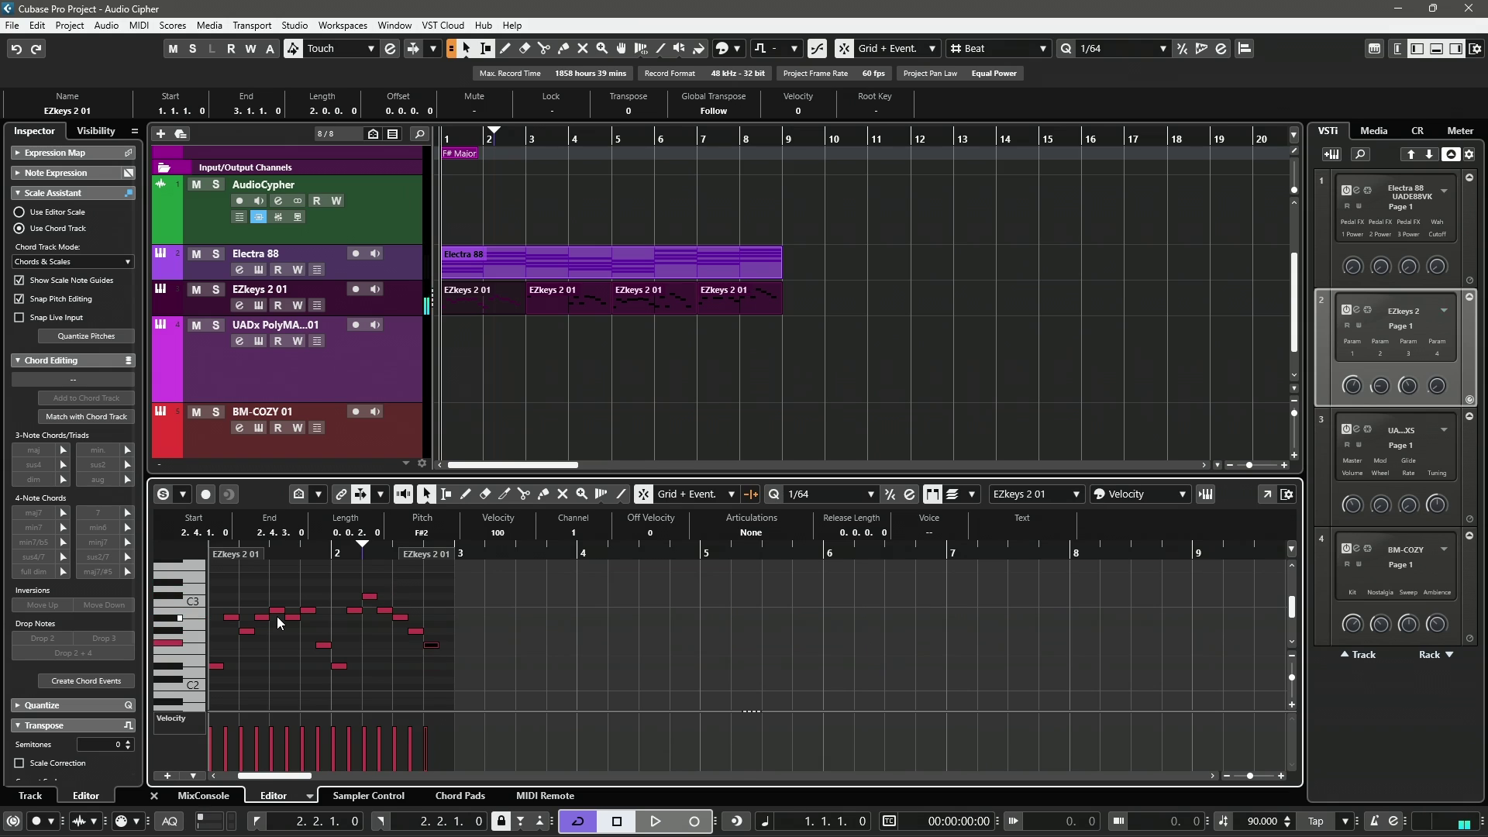
{"action": "key", "text": "ctrl+Left"}
{"action": "key", "text": "ctrl+Left"}
{"action": "key", "text": "ctrl+Left"}
{"action": "key", "text": "ctrl+Right"}
{"action": "key", "text": "ctrl+Right"}
{"action": "key", "text": "ctrl+Right"}
{"action": "key", "text": "space"}
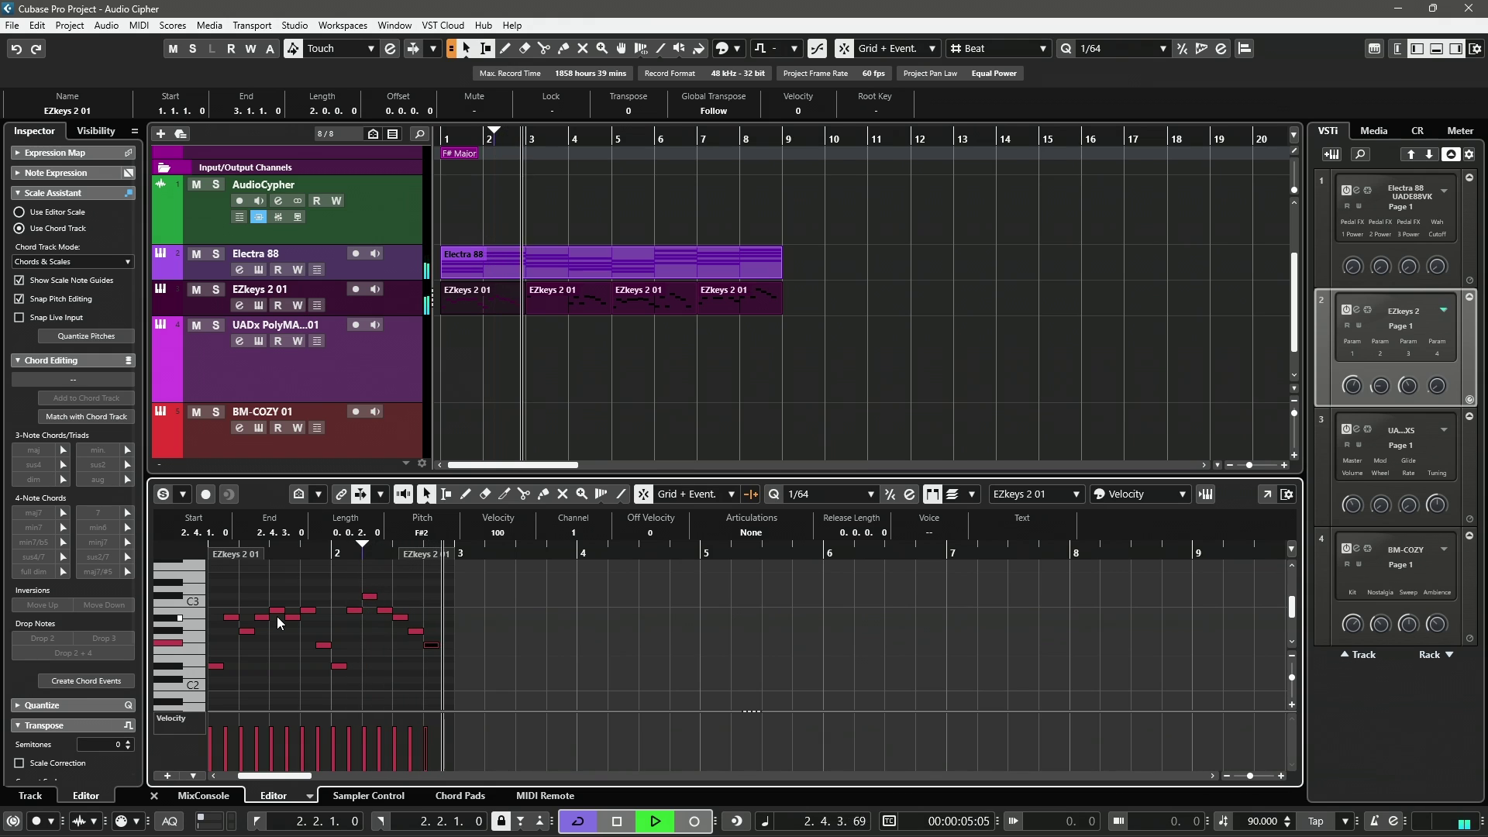
{"action": "key", "text": "space"}
Step: Open the second EZkeys part and audition it from bar 3
{"action": "left_click", "coordinate": [564, 311]}
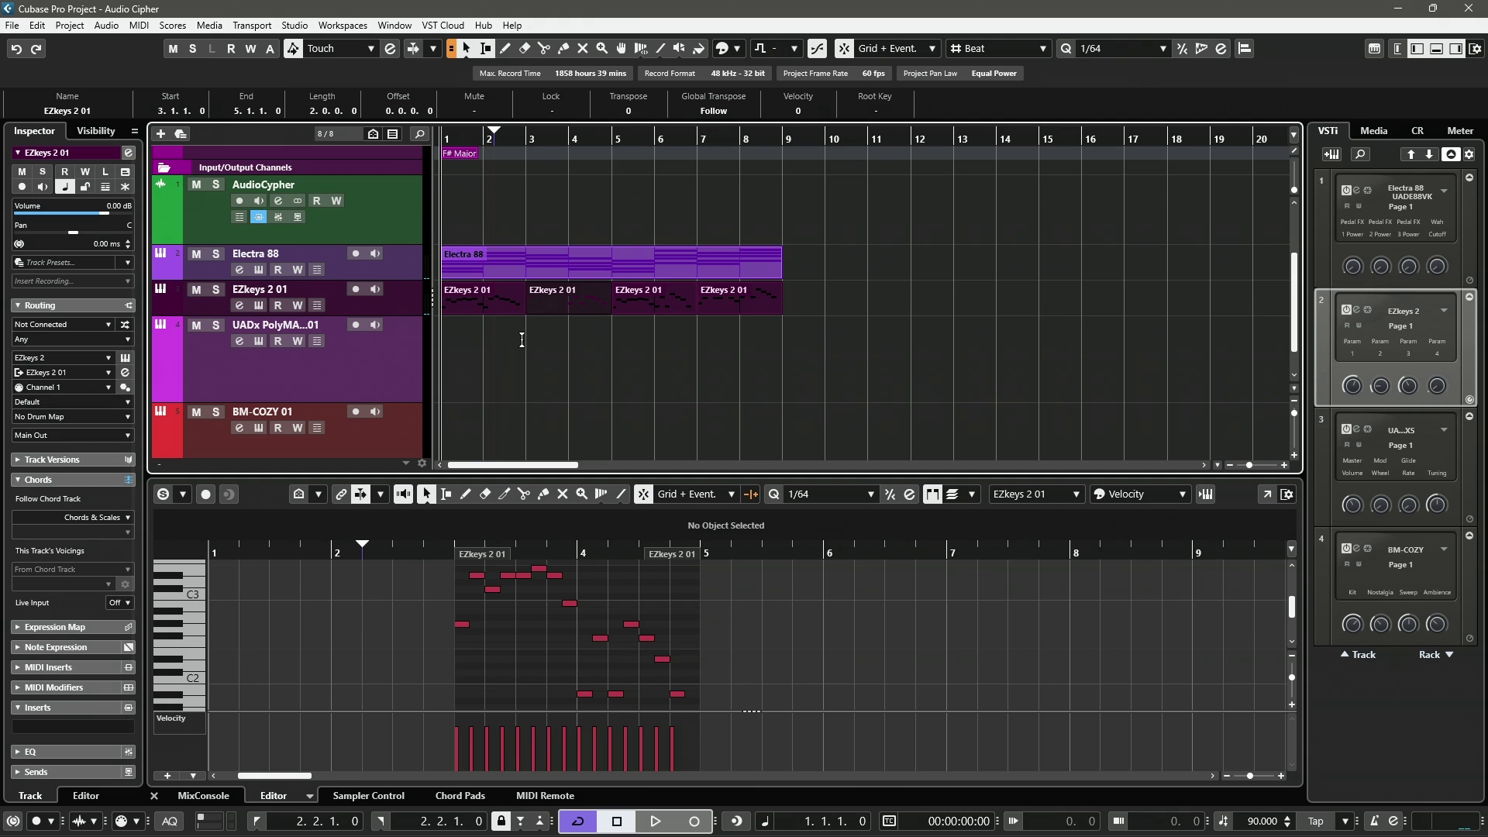
{"action": "left_click", "coordinate": [522, 339]}
{"action": "key", "text": "space"}
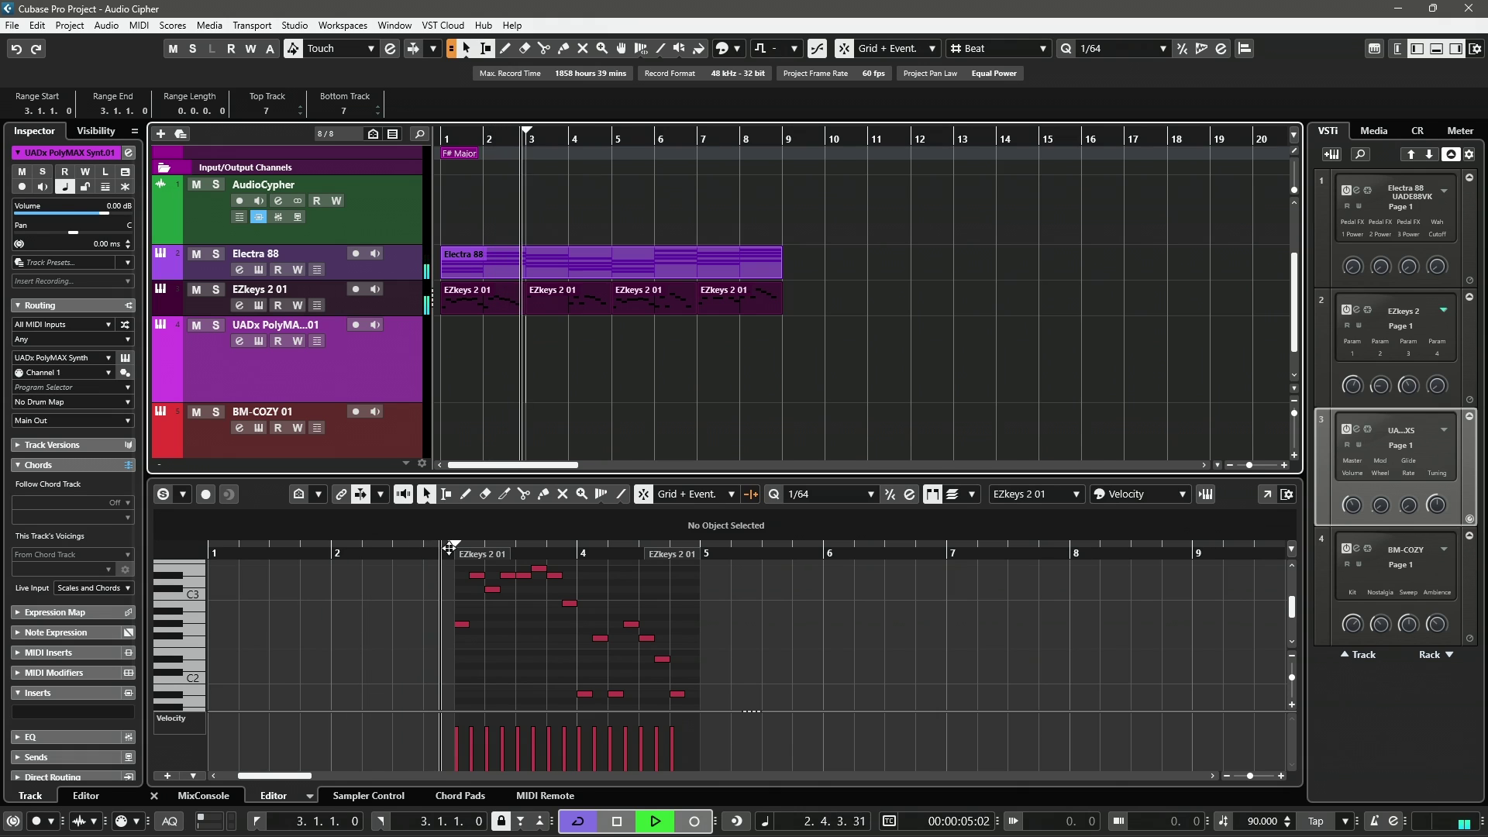
{"action": "scroll", "coordinate": [586, 637], "scroll_direction": "up", "scroll_amount": 2}
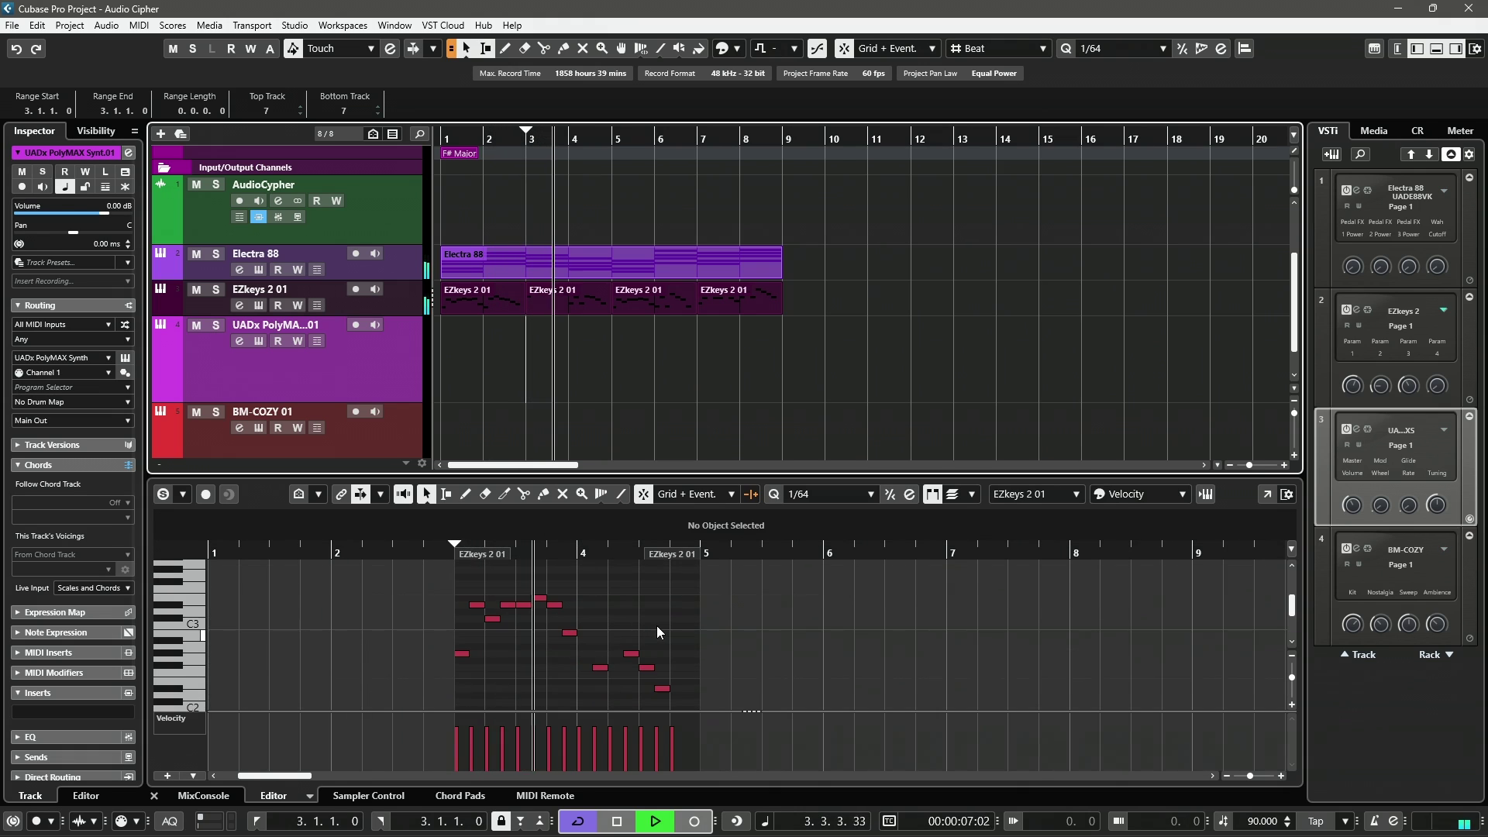
{"action": "scroll", "coordinate": [662, 622], "scroll_direction": "down", "scroll_amount": 3}
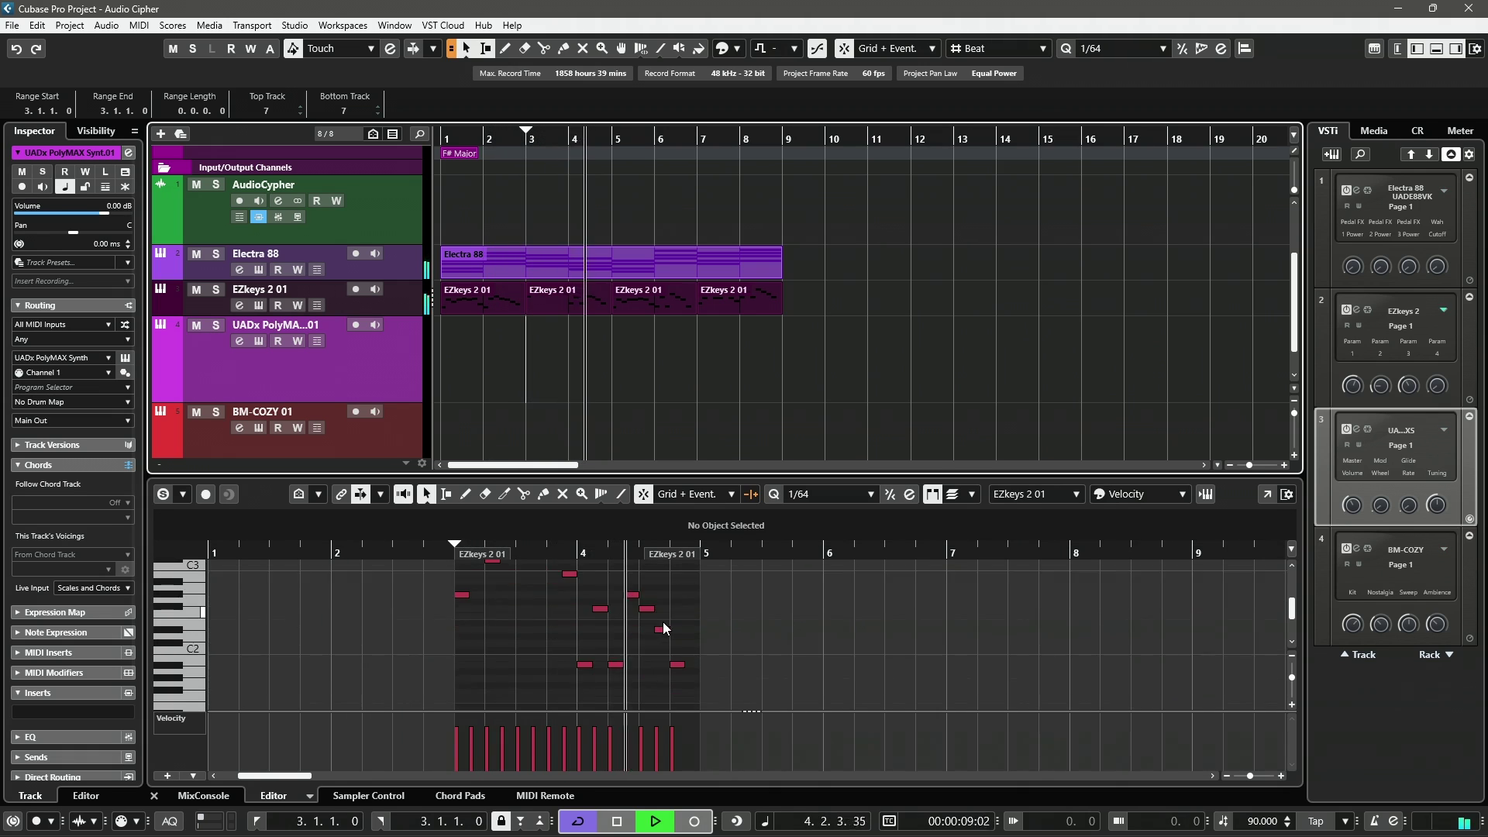
{"action": "key", "text": "space"}
Step: Raise the second part's lowest notes by one octave
{"action": "left_click_drag", "start_coordinate": [689, 656], "coordinate": [538, 680]}
{"action": "key", "text": "shift+Up"}
{"action": "scroll", "coordinate": [538, 681], "scroll_direction": "up", "scroll_amount": 3}
{"action": "left_click", "coordinate": [581, 640]}
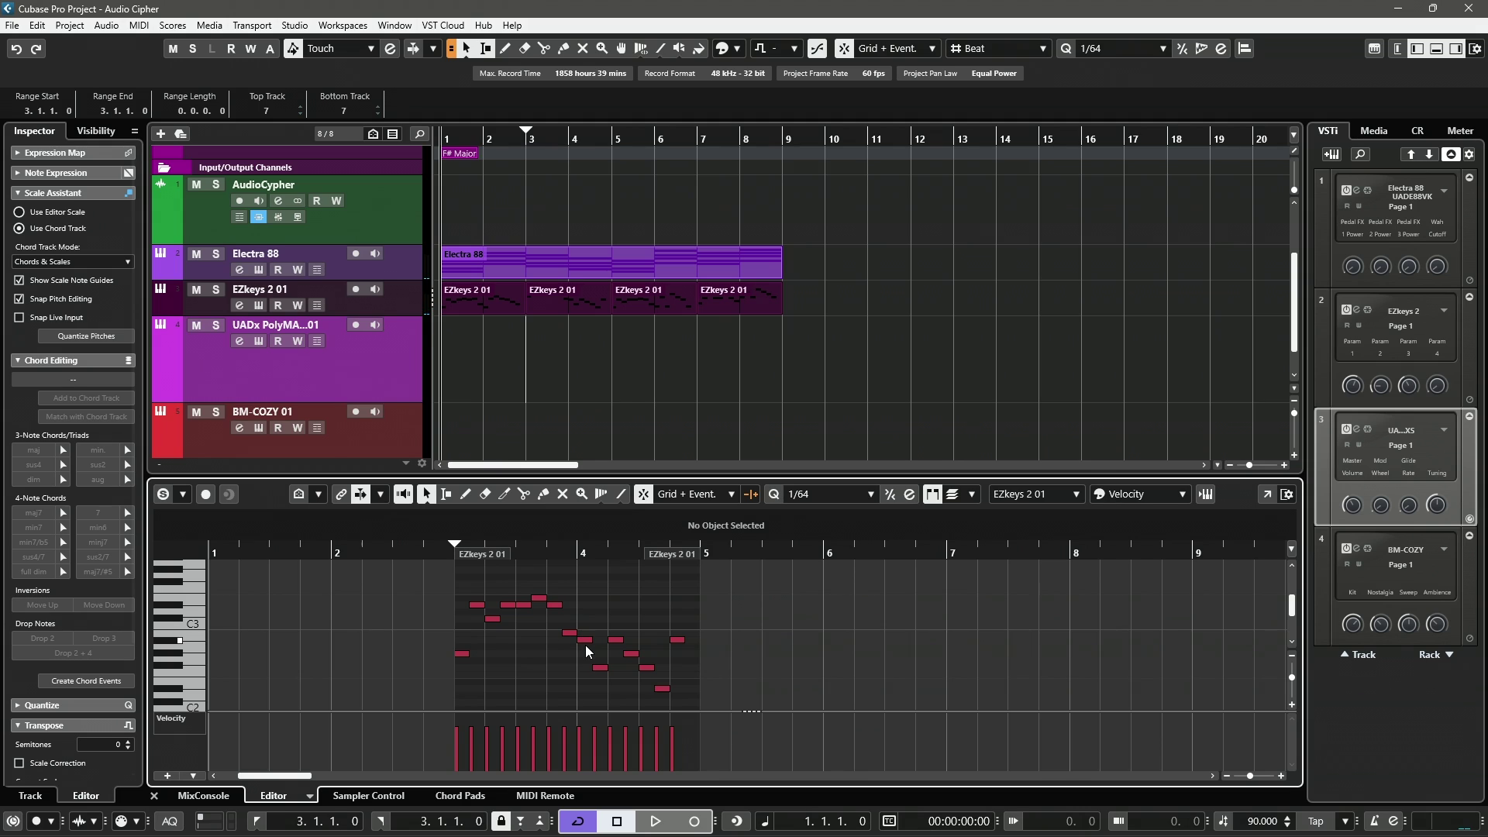
Step: Raise the 4.3.3 note from D#2 to G#2 and play back the part
{"action": "left_click", "coordinate": [589, 641]}
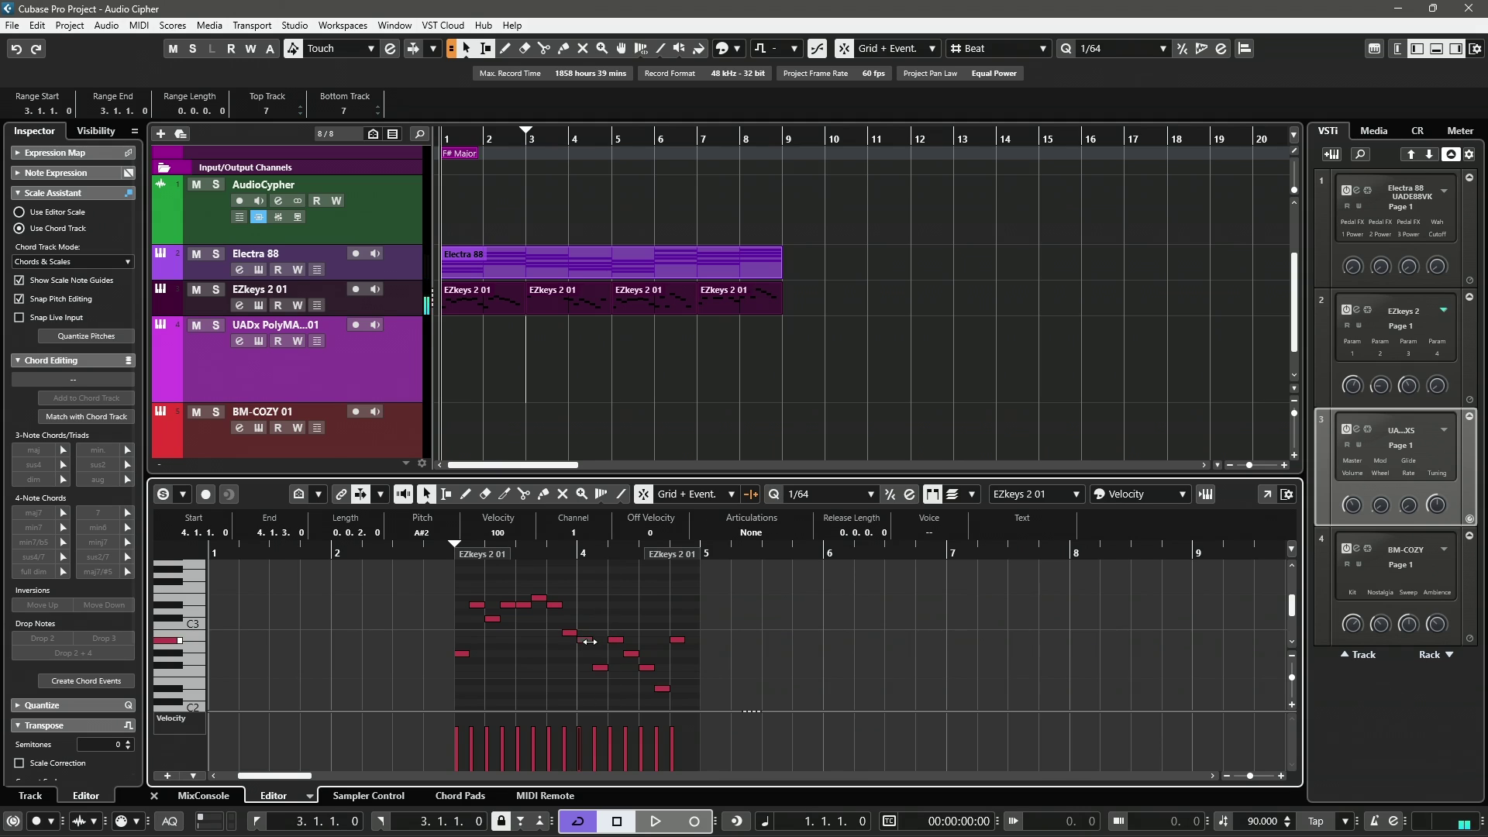
{"action": "key", "text": "Right"}
{"action": "key", "text": "Left"}
{"action": "key", "text": "Right"}
{"action": "key", "text": "Right"}
{"action": "key", "text": "Right"}
{"action": "key", "text": "Right"}
{"action": "key", "text": "Right"}
{"action": "key", "text": "Up"}
{"action": "key", "text": "Up"}
{"action": "key", "text": "Up"}
{"action": "key", "text": "Right"}
{"action": "key", "text": "space"}
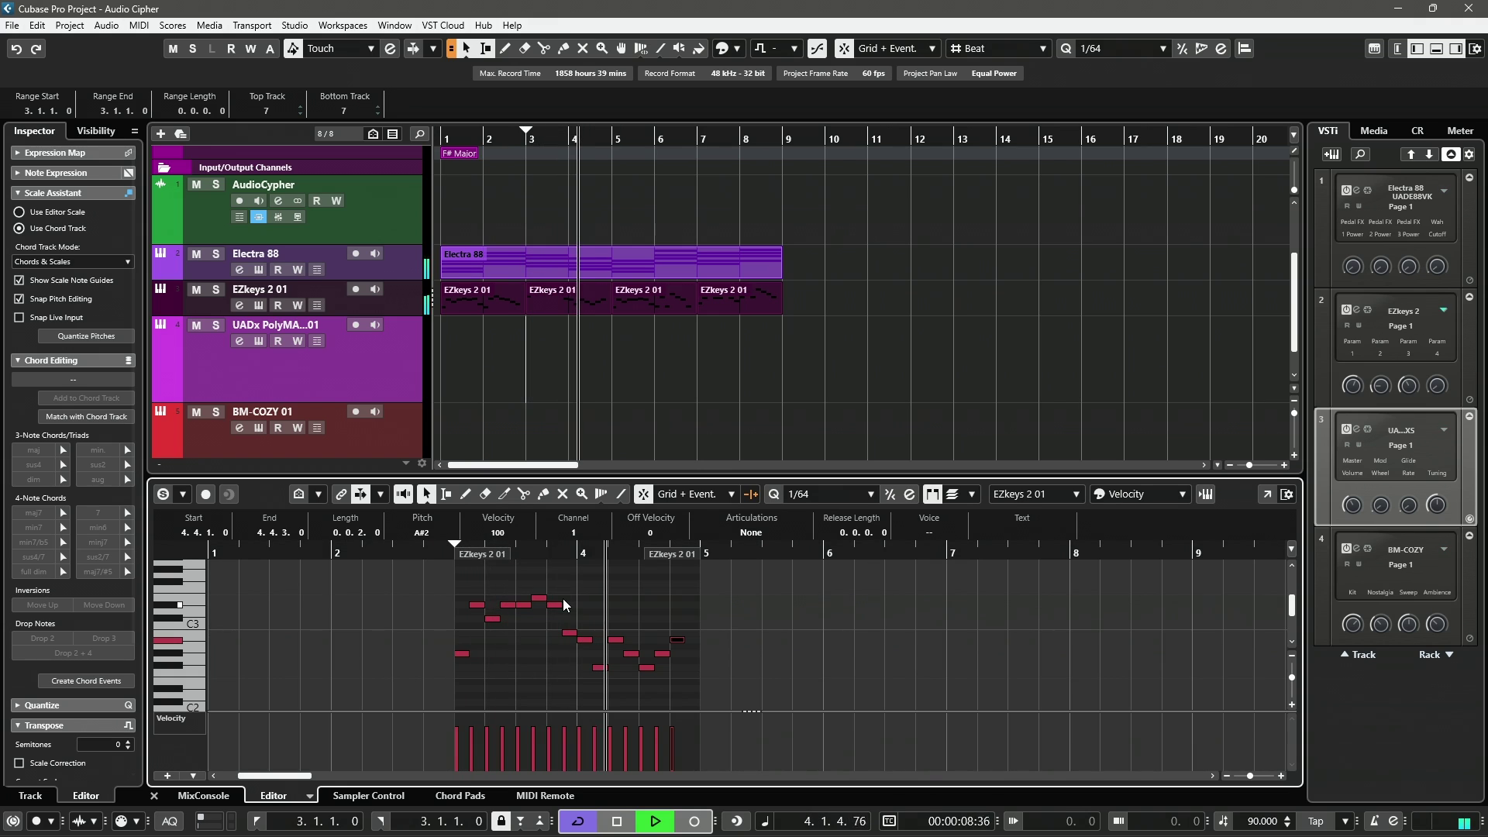
{"action": "key", "text": "space"}
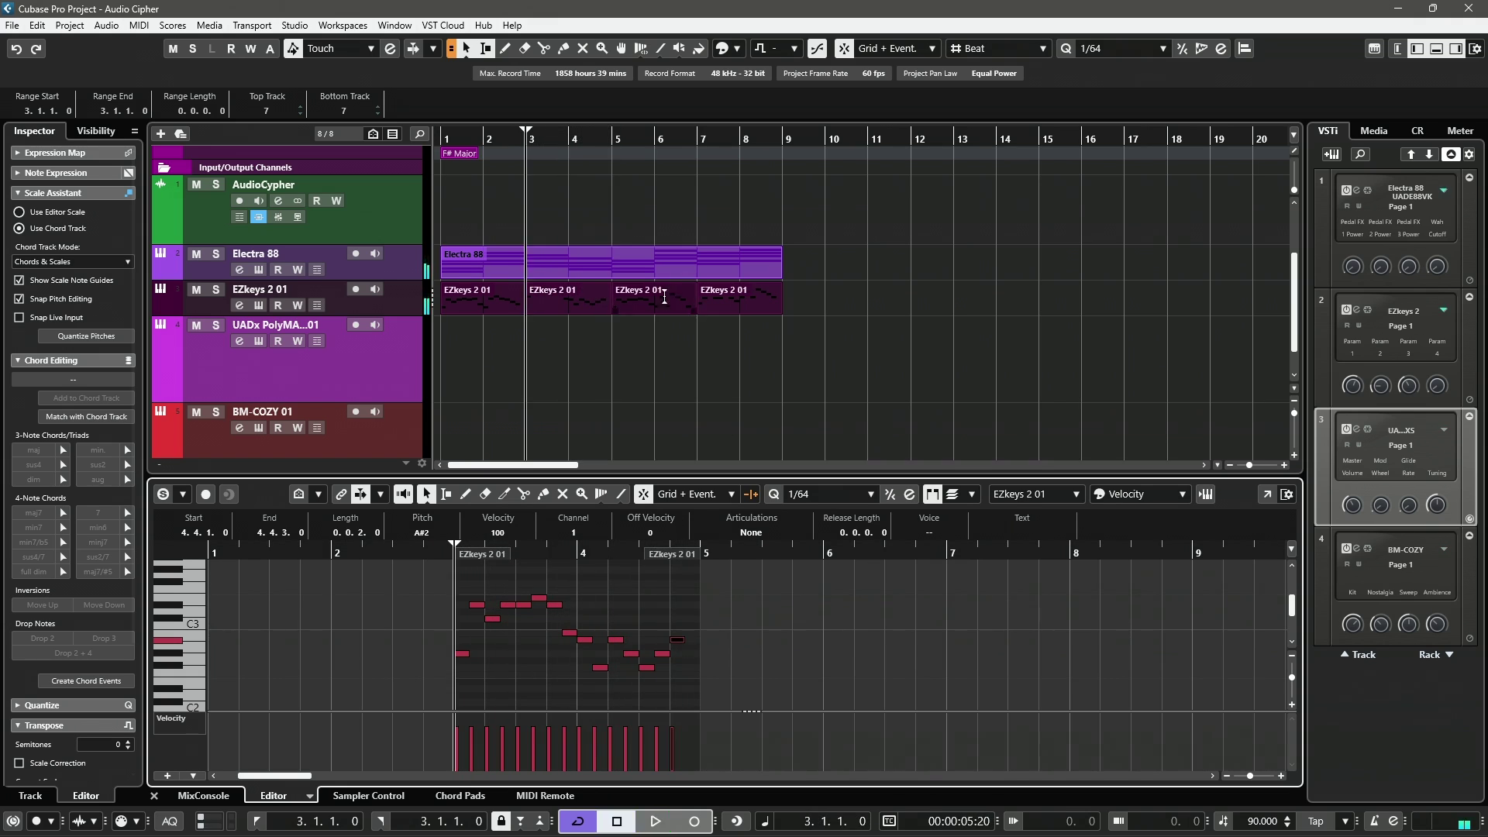
{"action": "left_click", "coordinate": [722, 301]}
{"action": "key", "text": "Delete"}
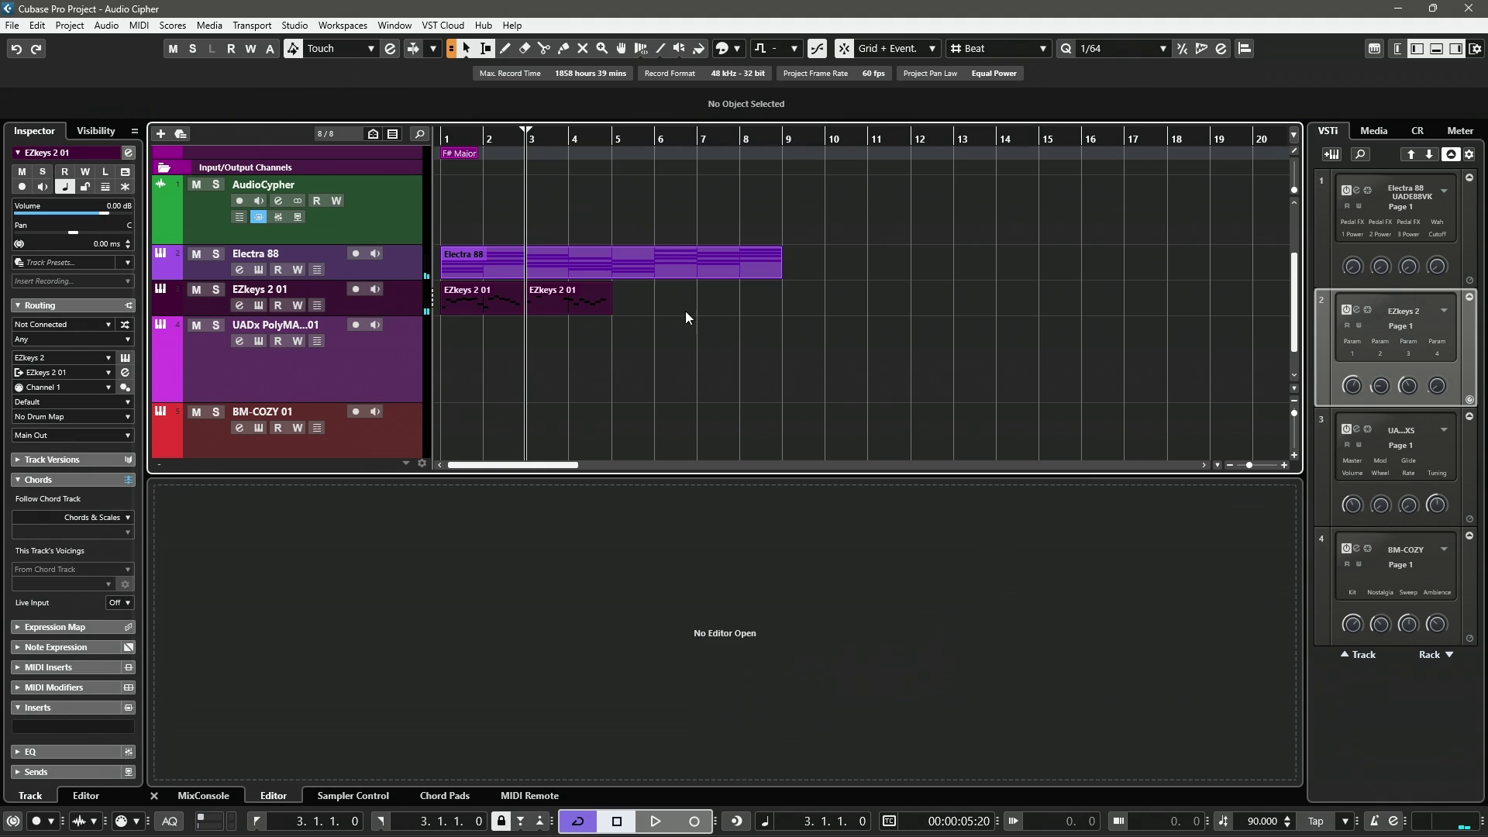
{"action": "left_click_drag", "start_coordinate": [476, 301], "coordinate": [647, 305]}
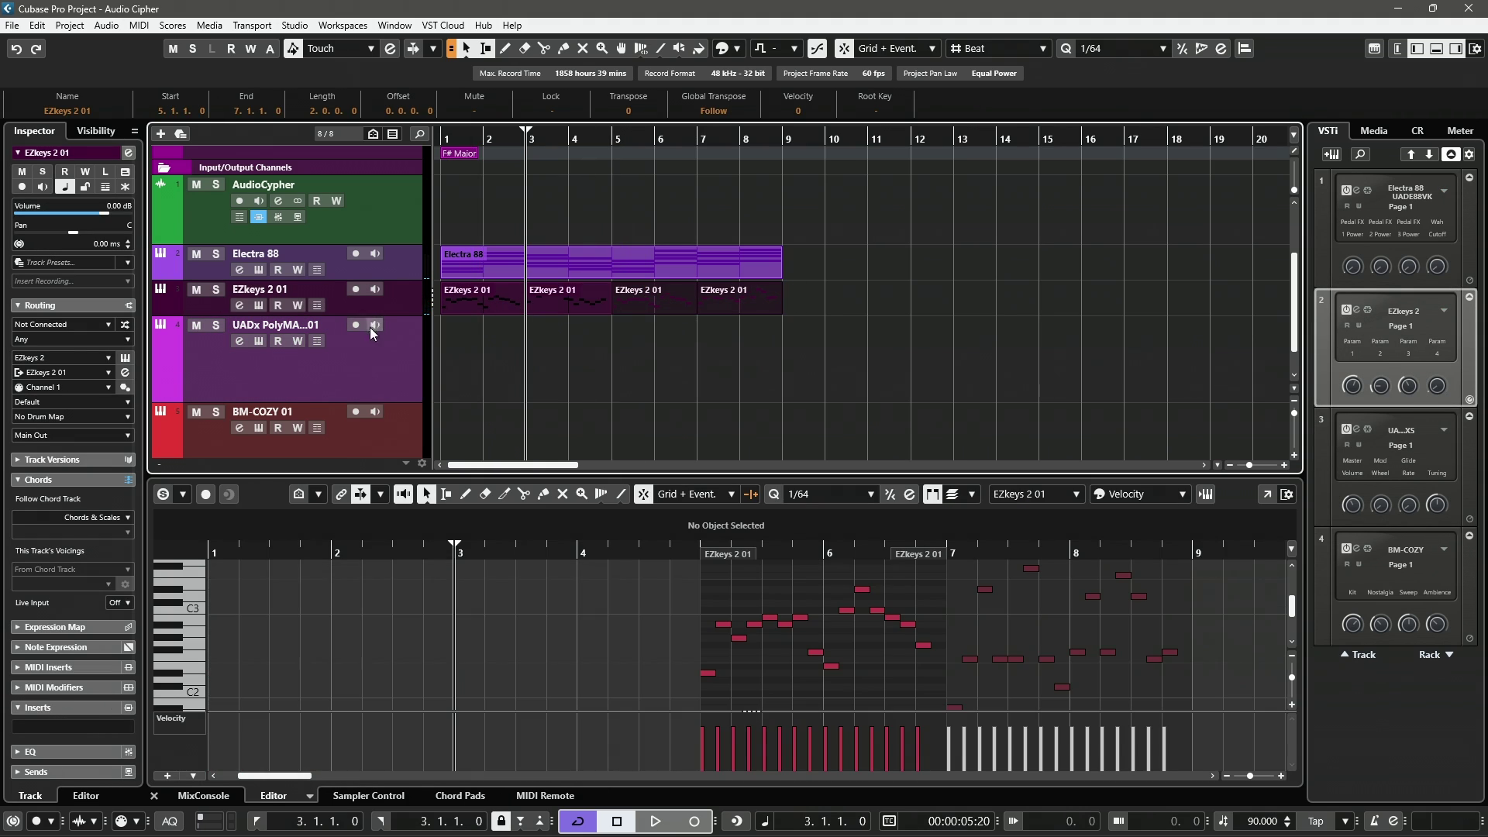
Step: Change the AudioCipher prompt to 'feel the beat' and drop its melody onto EZkeys at bar 7
{"action": "left_click", "coordinate": [378, 230]}
{"action": "left_click", "coordinate": [37, 531]}
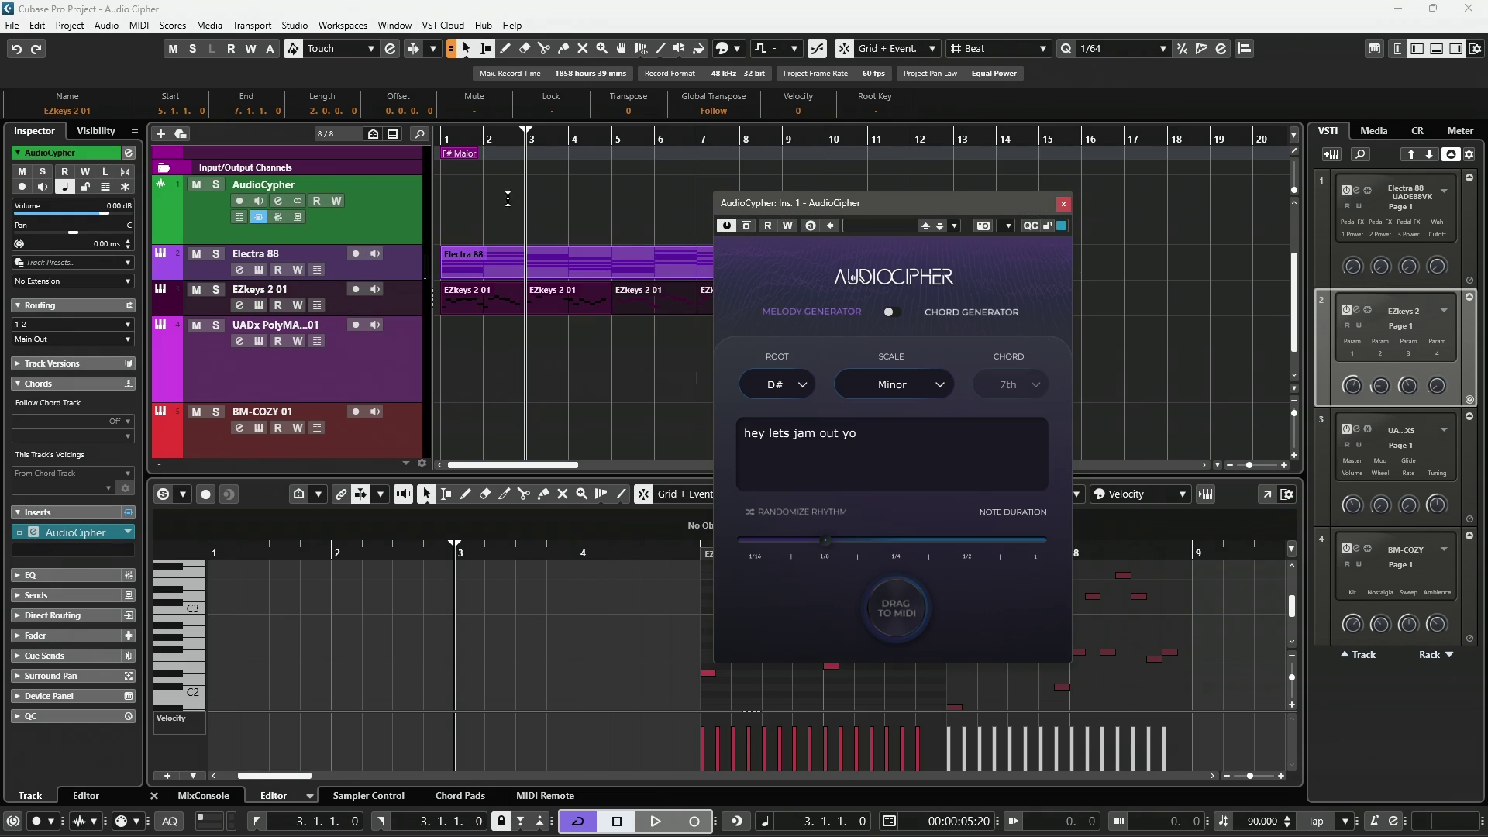
{"action": "scroll", "coordinate": [542, 233], "scroll_direction": "up", "scroll_amount": 2}
{"action": "scroll", "coordinate": [564, 230], "scroll_direction": "down", "scroll_amount": 1}
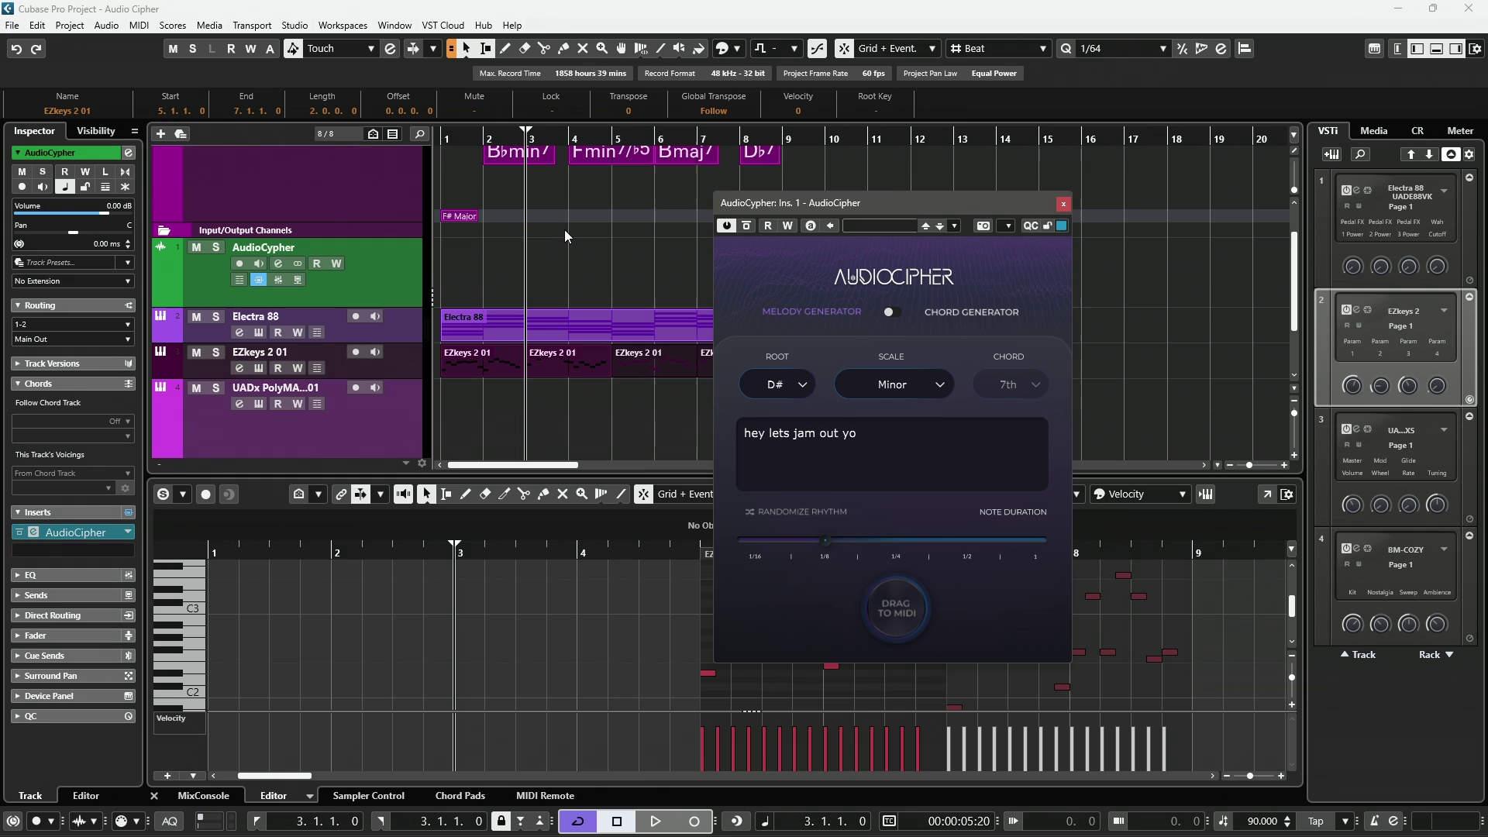
{"action": "left_click_drag", "start_coordinate": [894, 461], "coordinate": [640, 397]}
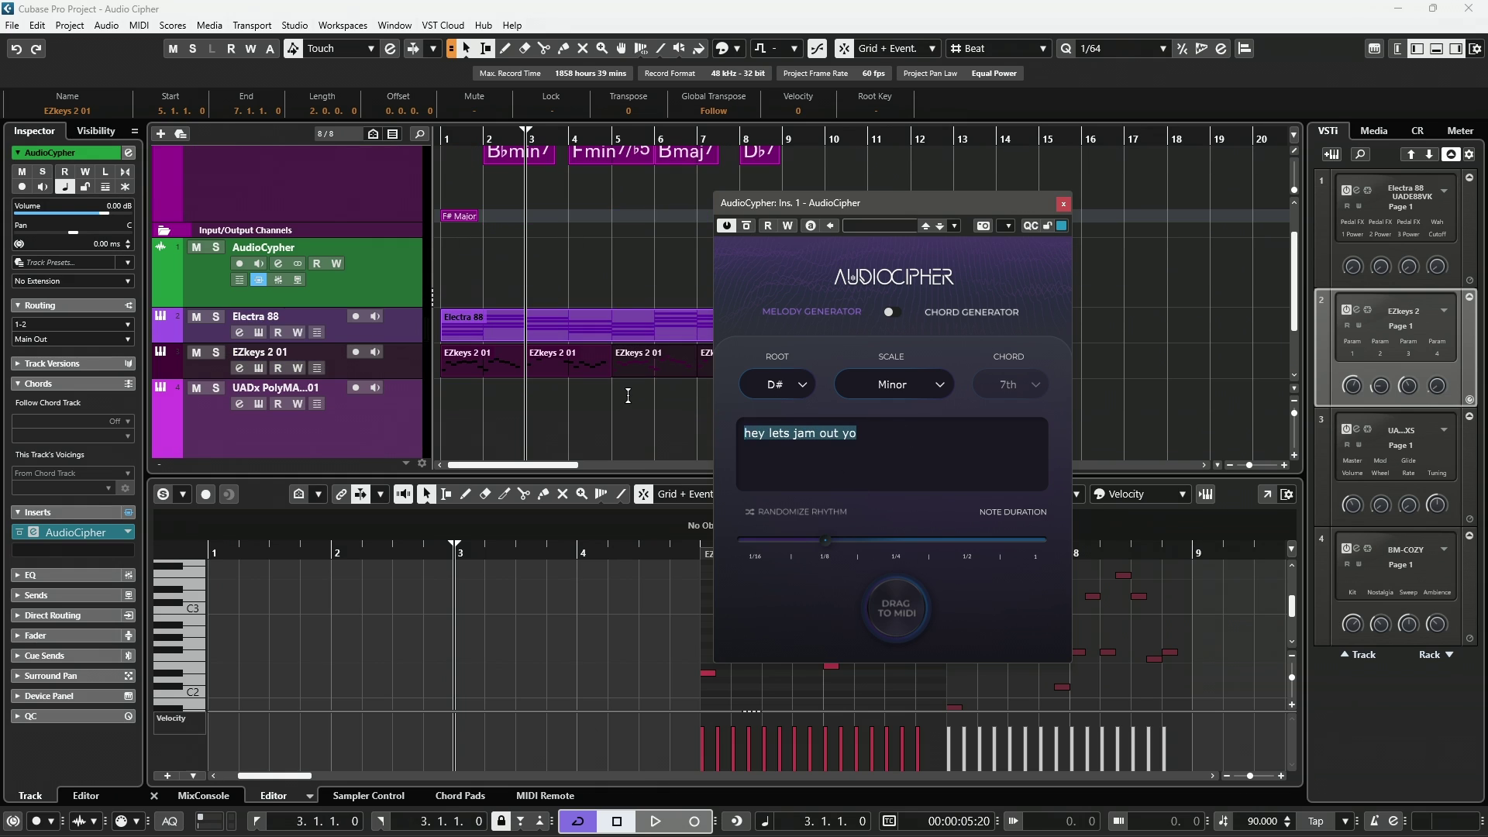
{"action": "type", "text": "feel the beat"}
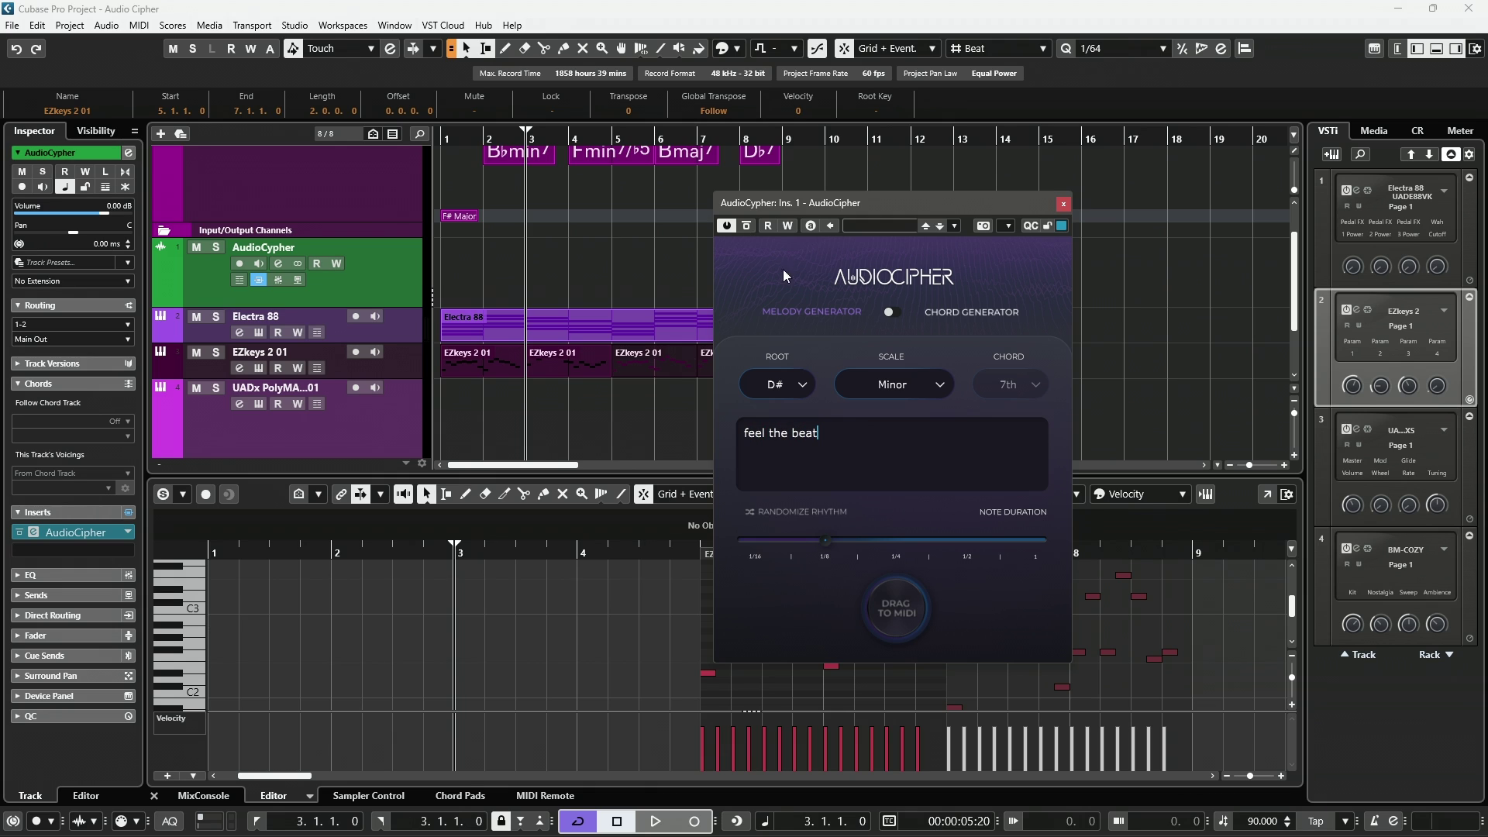
{"action": "left_click_drag", "start_coordinate": [906, 215], "coordinate": [1162, 191]}
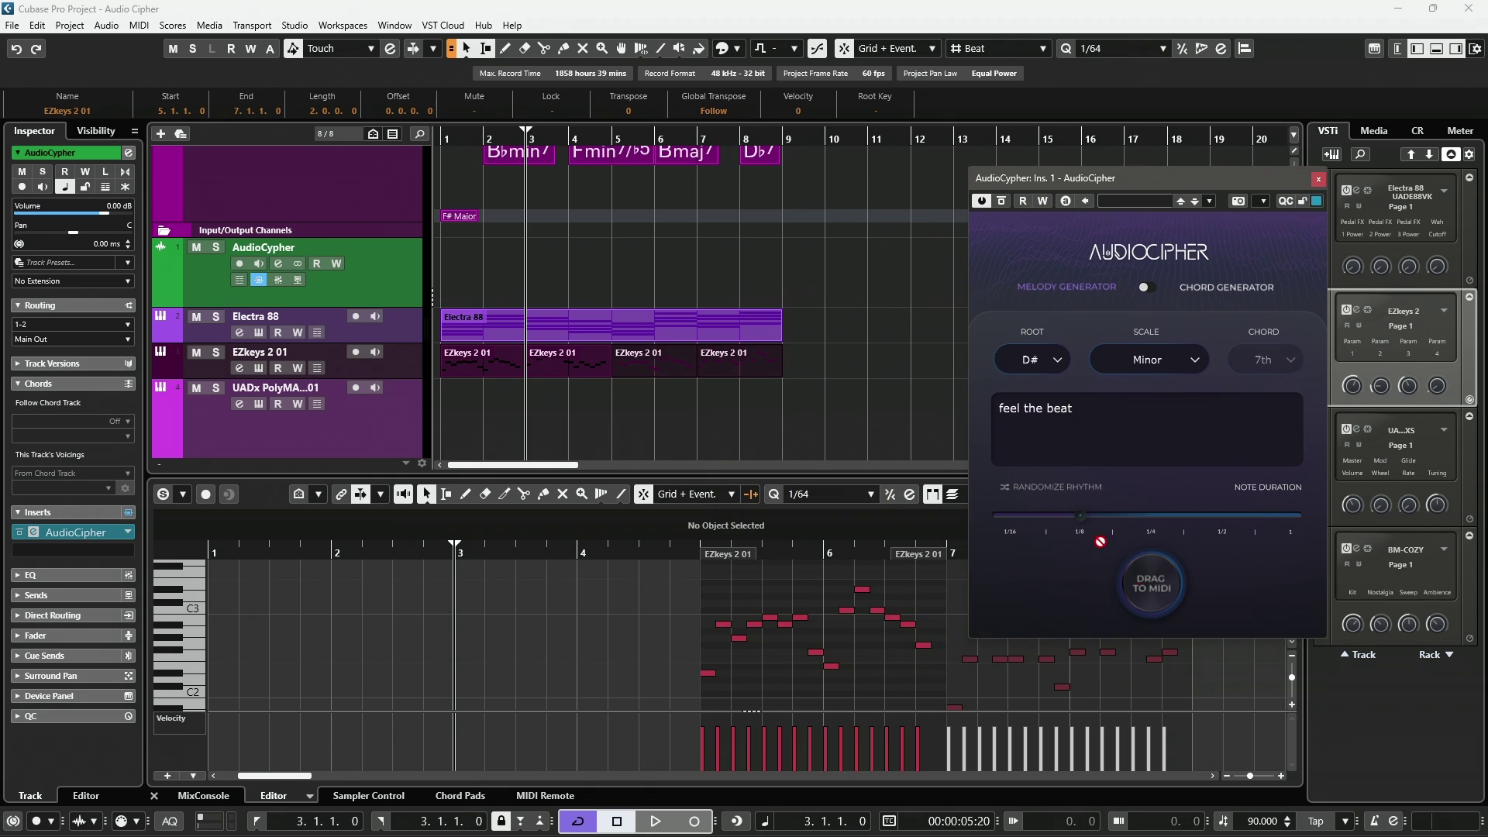
{"action": "left_click_drag", "start_coordinate": [801, 372], "coordinate": [767, 371]}
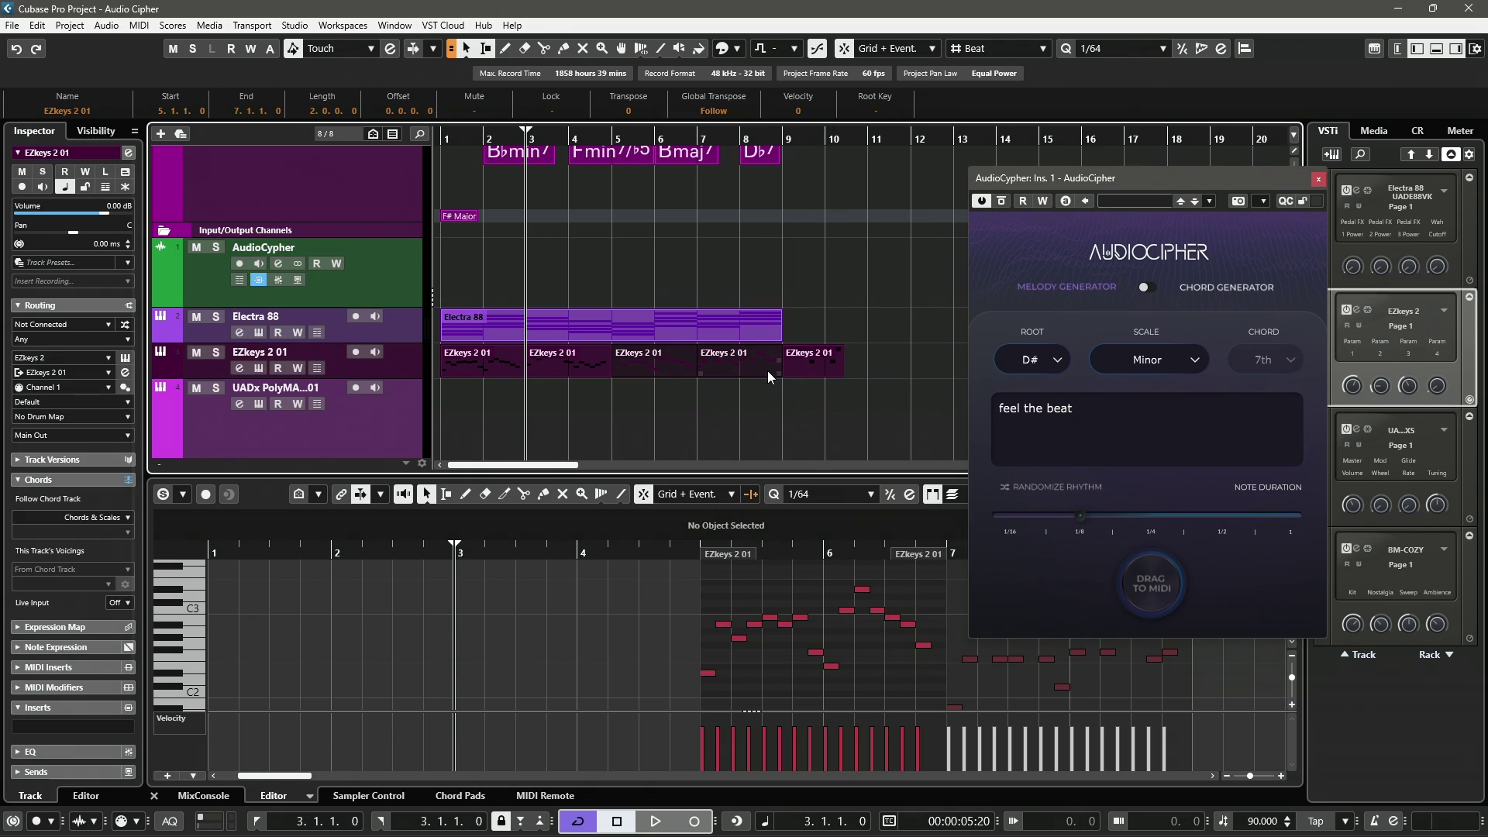
Step: Audition the new melody from bar 7
{"action": "left_click", "coordinate": [698, 138]}
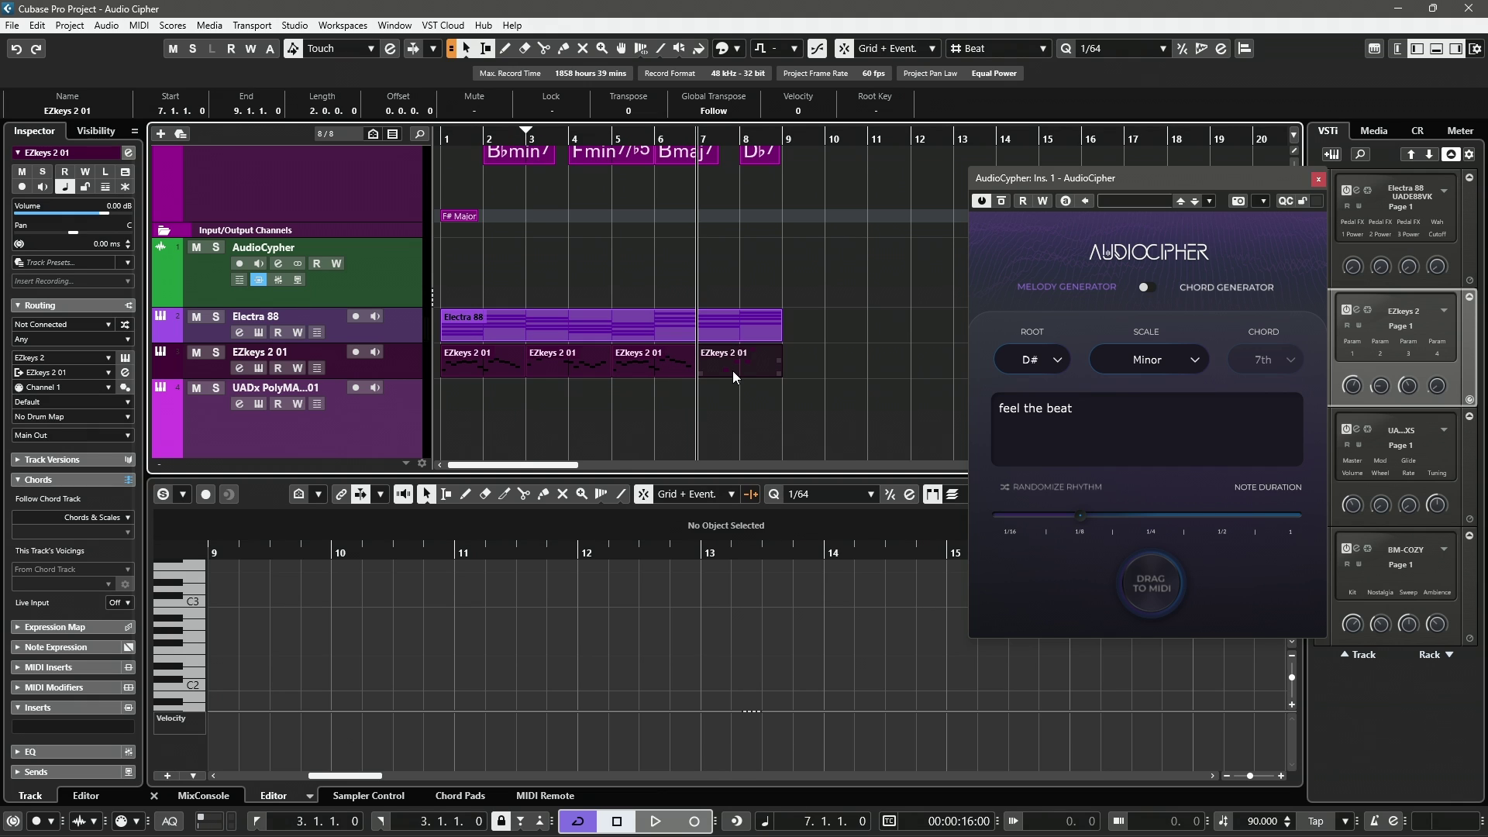
{"action": "scroll", "coordinate": [611, 639], "scroll_direction": "up", "scroll_amount": 10}
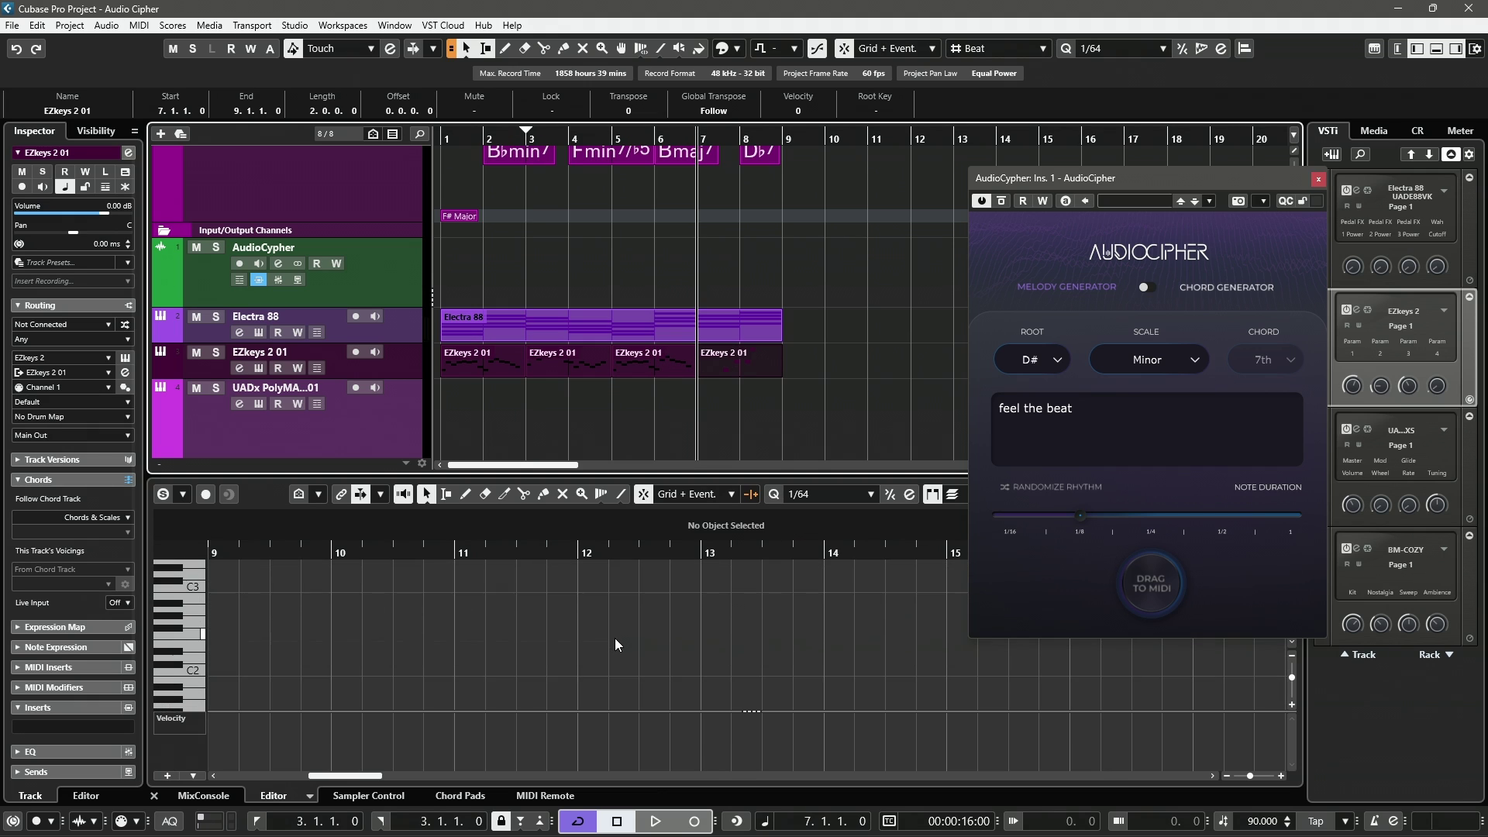
{"action": "scroll", "coordinate": [615, 639], "scroll_direction": "left", "scroll_amount": 5}
{"action": "key", "text": "space"}
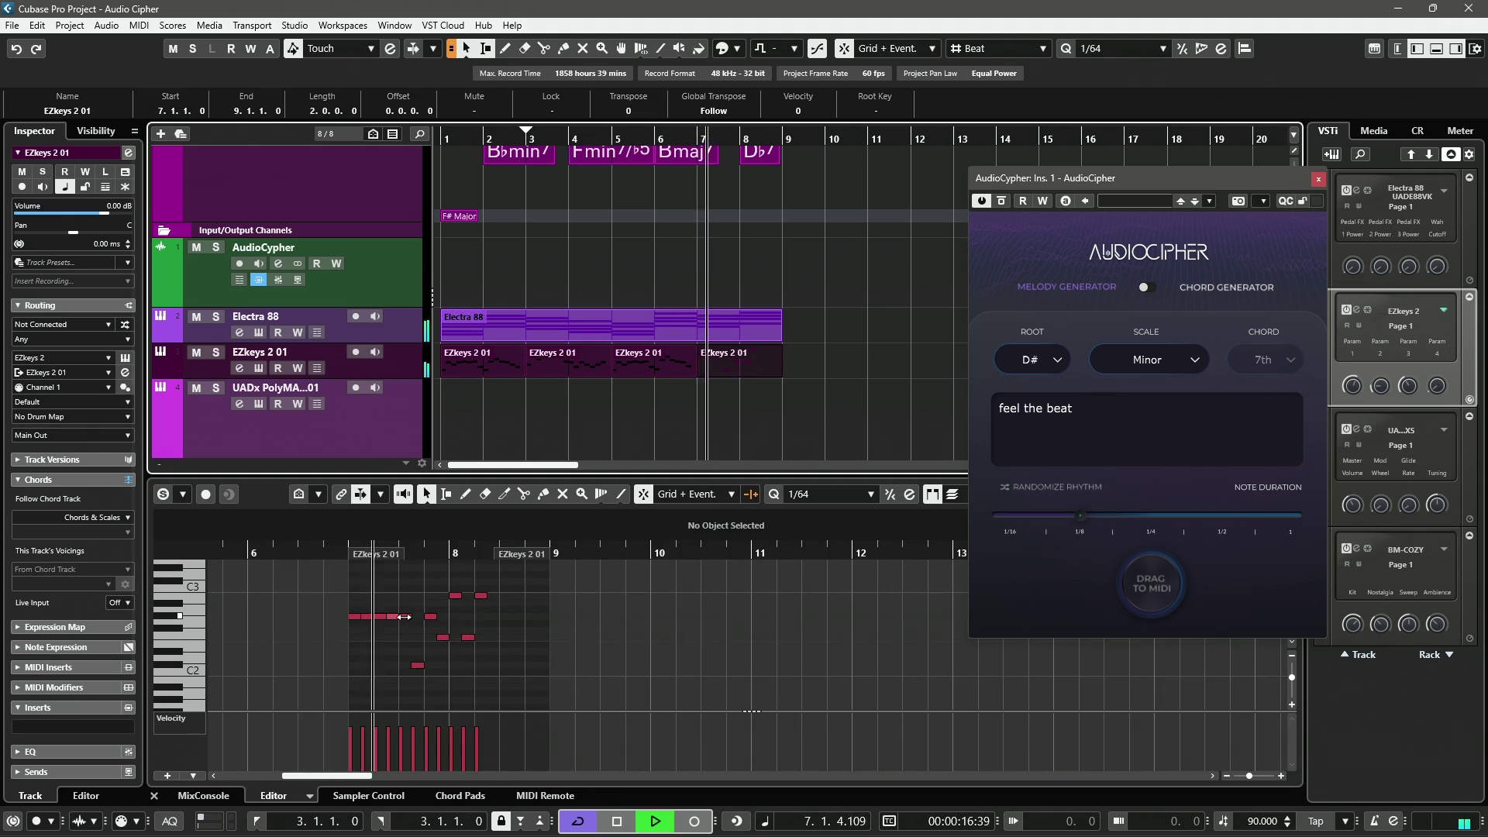
{"action": "scroll", "coordinate": [405, 617], "scroll_direction": "up", "scroll_amount": 1}
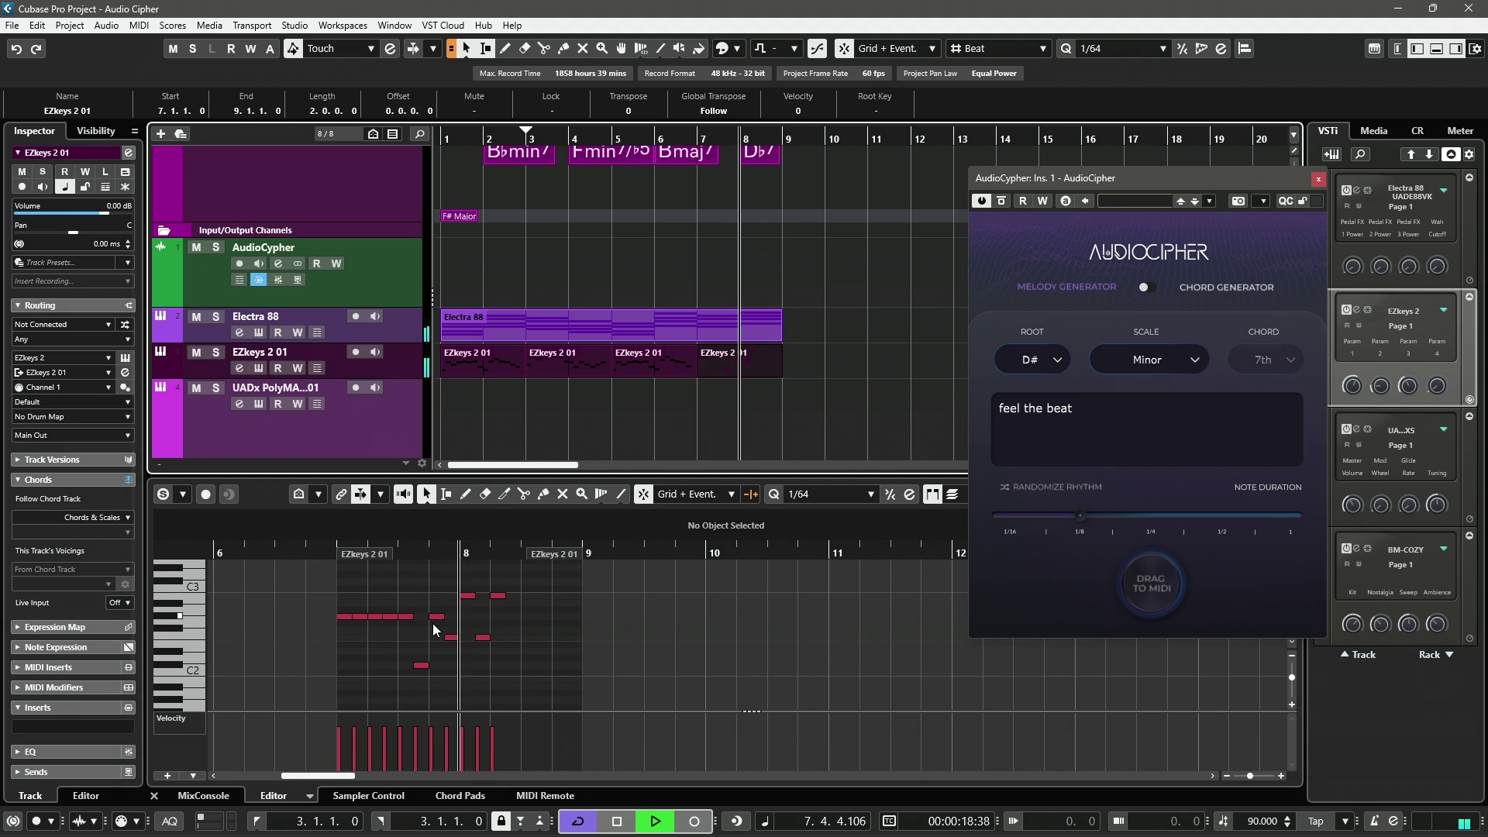
{"action": "key", "text": "space"}
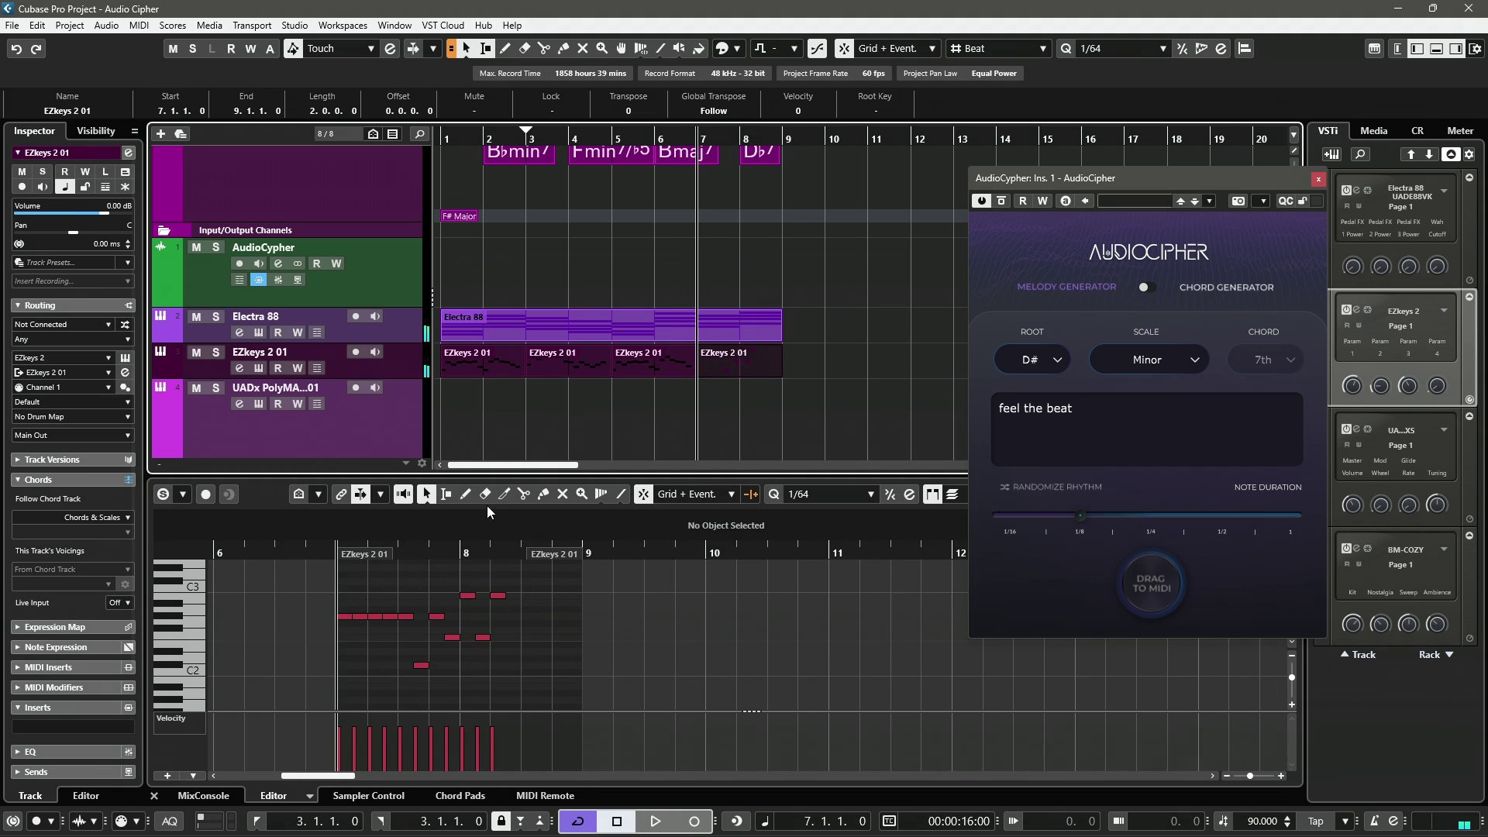
Step: Raise the first two notes to G#2 and 8.1.3 to A#2, and move B2 to 8.2.3 C#3
{"action": "left_click_drag", "start_coordinate": [456, 545], "coordinate": [334, 657]}
{"action": "left_click", "coordinate": [277, 616]}
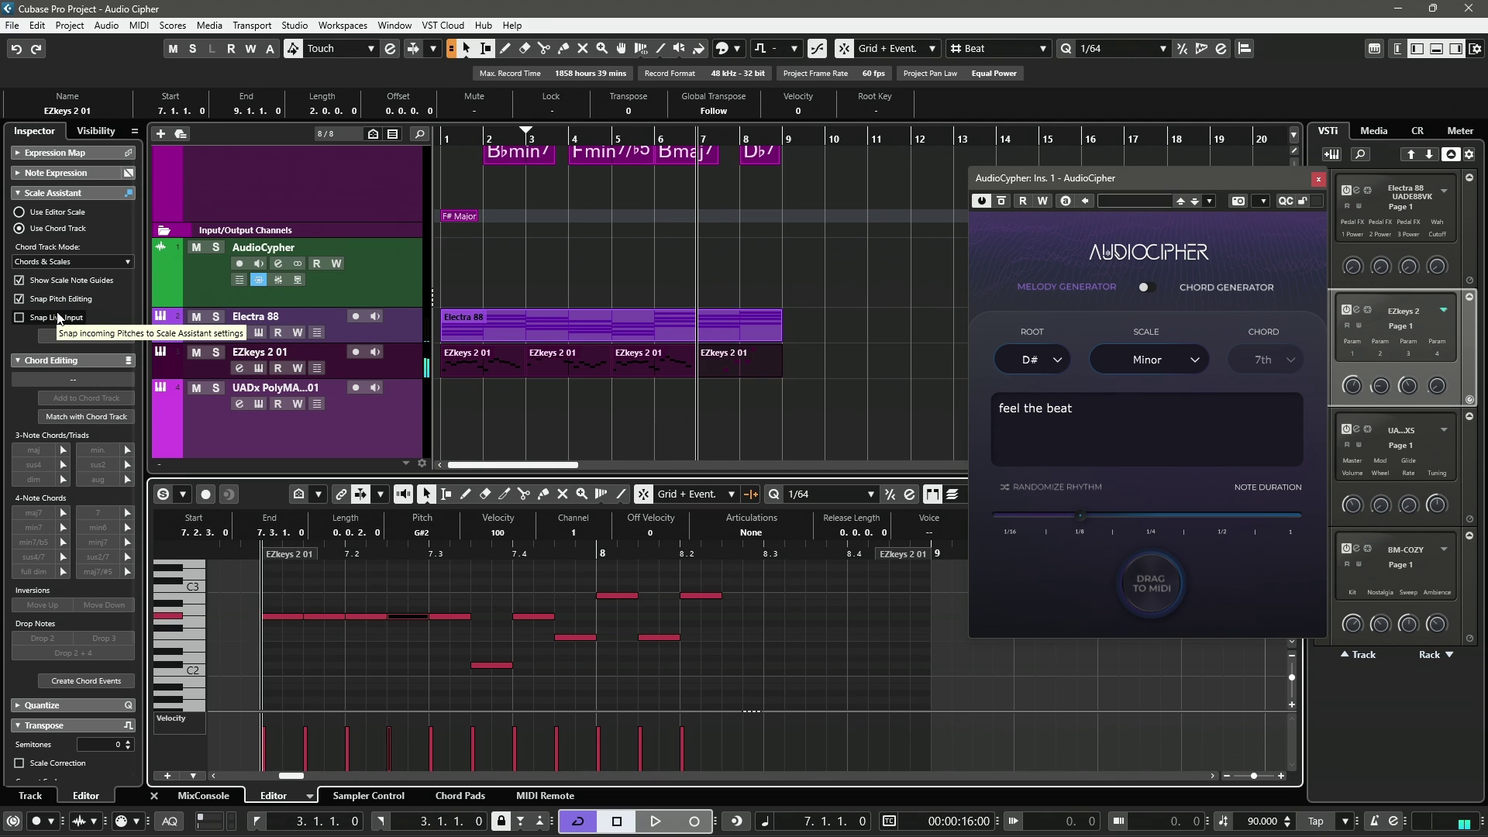
{"action": "key", "text": "Up"}
{"action": "key", "text": "Up"}
{"action": "key", "text": "Up"}
{"action": "key", "text": "Up"}
{"action": "key", "text": "Up"}
{"action": "key", "text": "Up"}
{"action": "key", "text": "Up"}
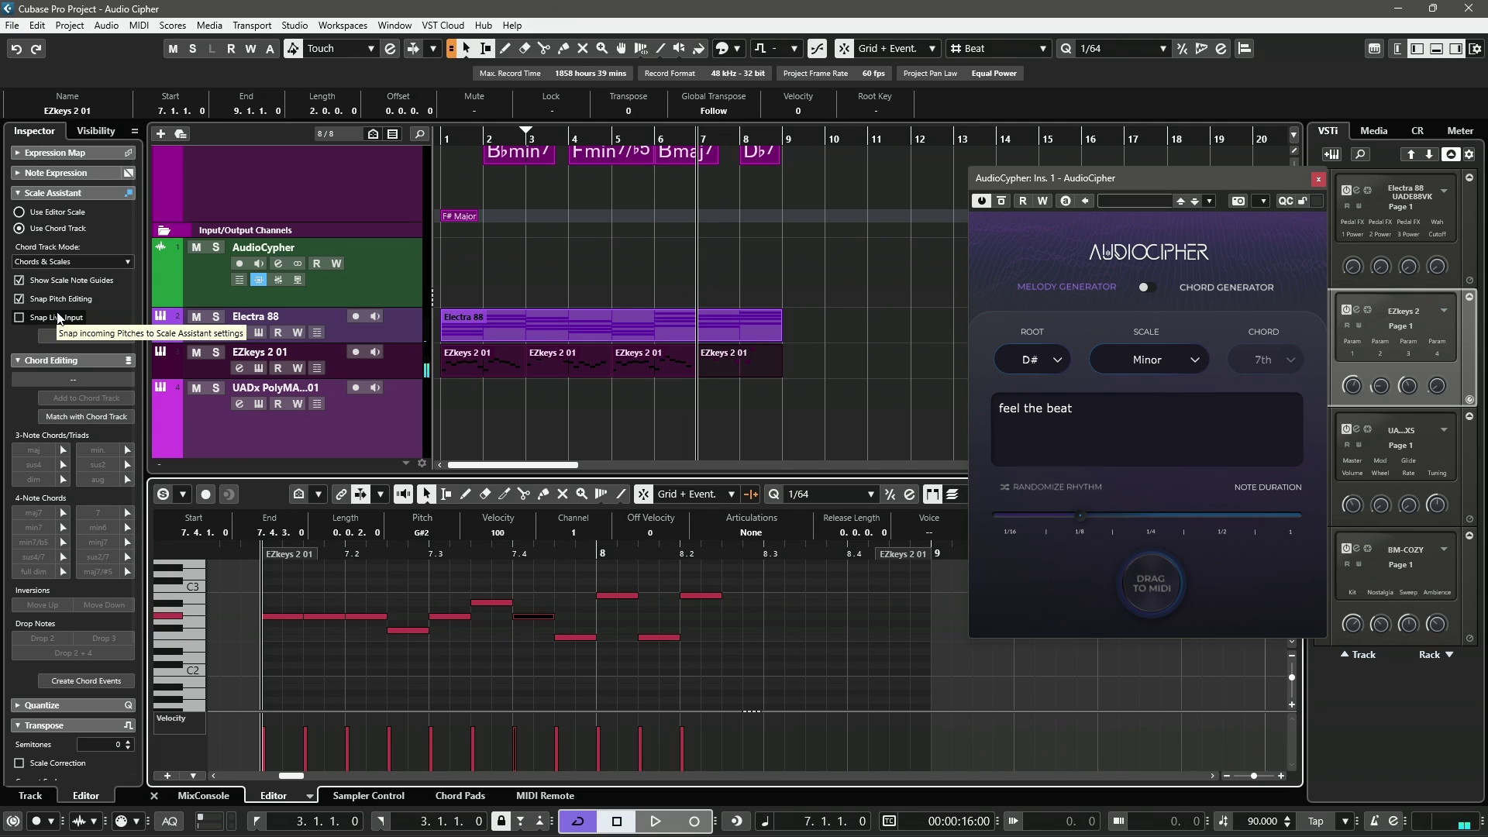
{"action": "key", "text": "Right"}
{"action": "key", "text": "Up"}
{"action": "key", "text": "Up"}
{"action": "key", "text": "Up"}
{"action": "key", "text": "Right"}
{"action": "key", "text": "Right"}
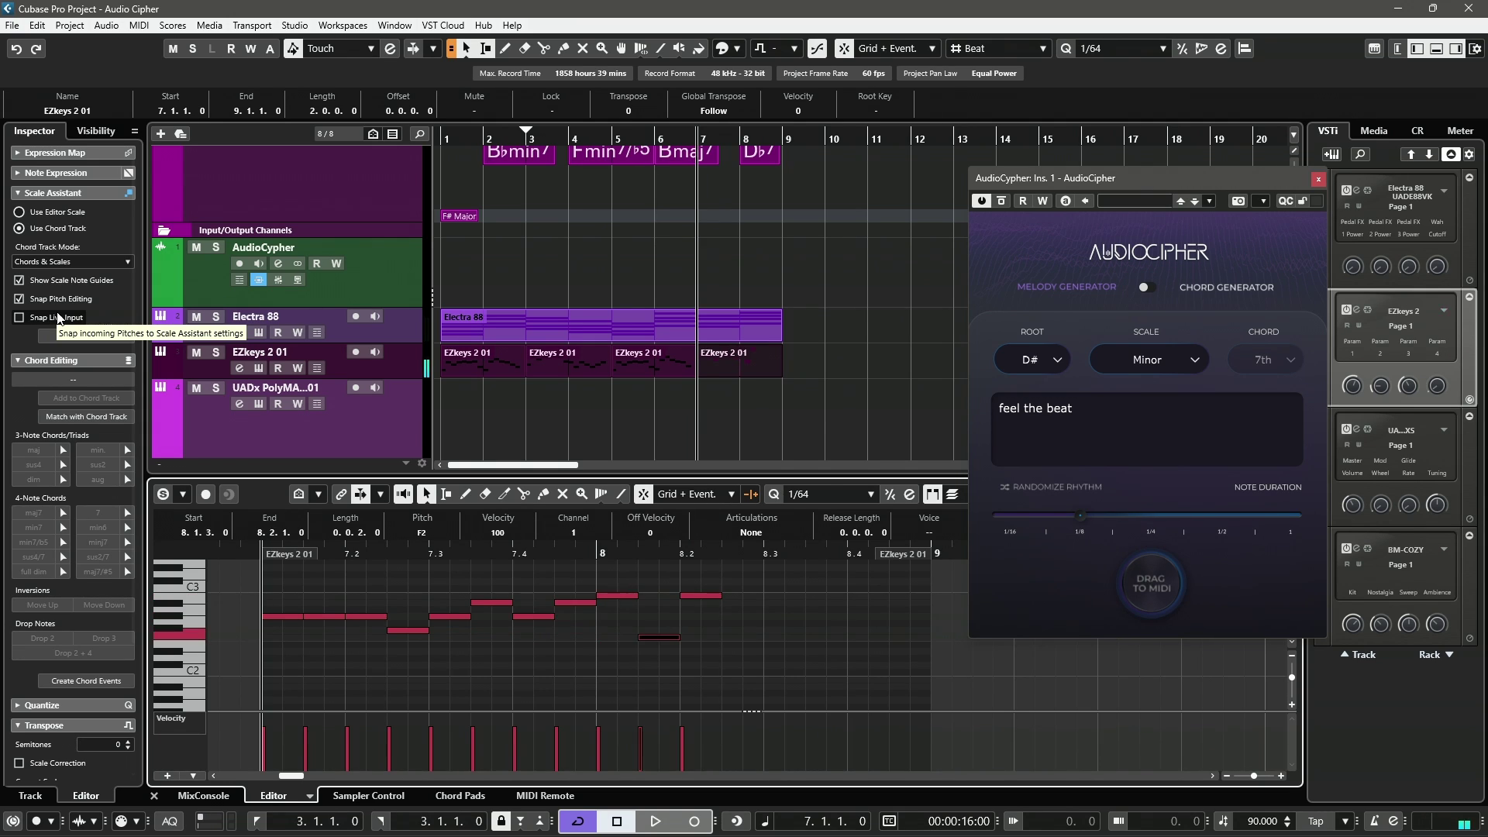
{"action": "key", "text": "Up"}
{"action": "key", "text": "Up"}
{"action": "key", "text": "Up"}
{"action": "key", "text": "Up"}
{"action": "key", "text": "Up"}
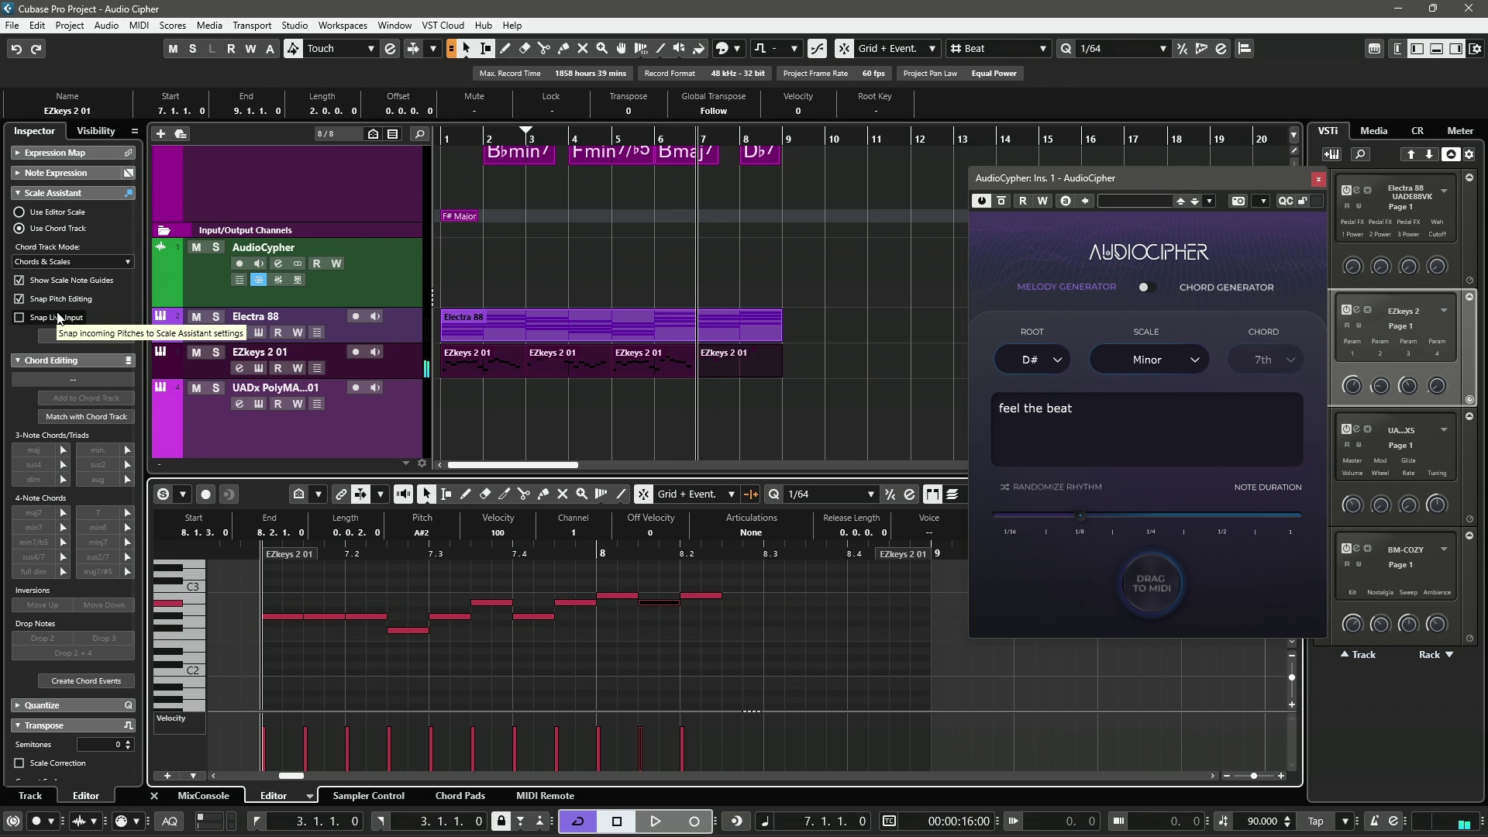
{"action": "key", "text": "Right"}
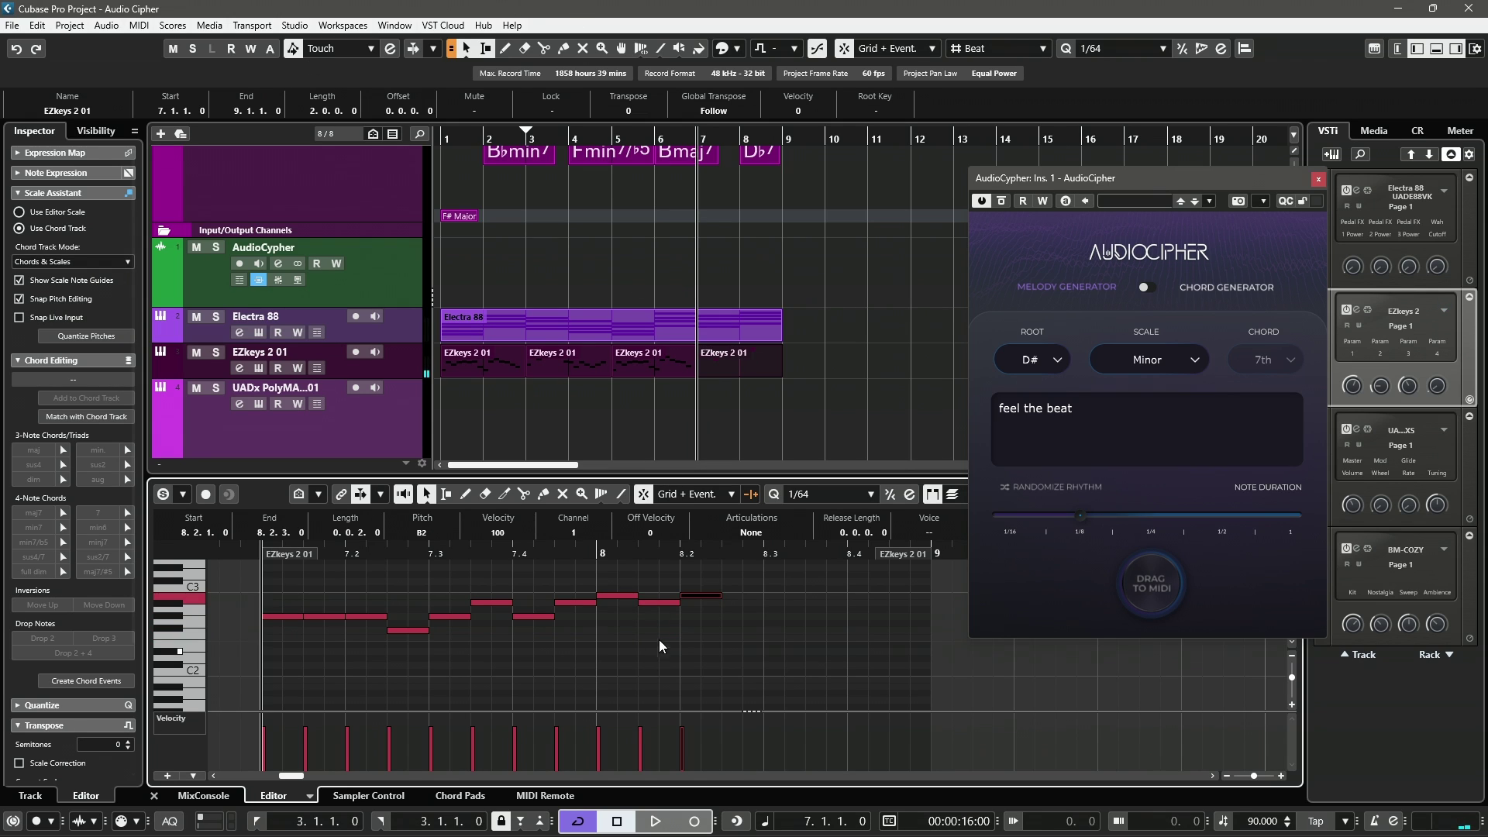
{"action": "mouse_move", "coordinate": [707, 598]}
{"action": "left_mouse_down"}
{"action": "mouse_move", "coordinate": [750, 588]}
{"action": "mouse_move", "coordinate": [829, 621]}
{"action": "left_mouse_up"}
{"action": "key", "text": "space"}
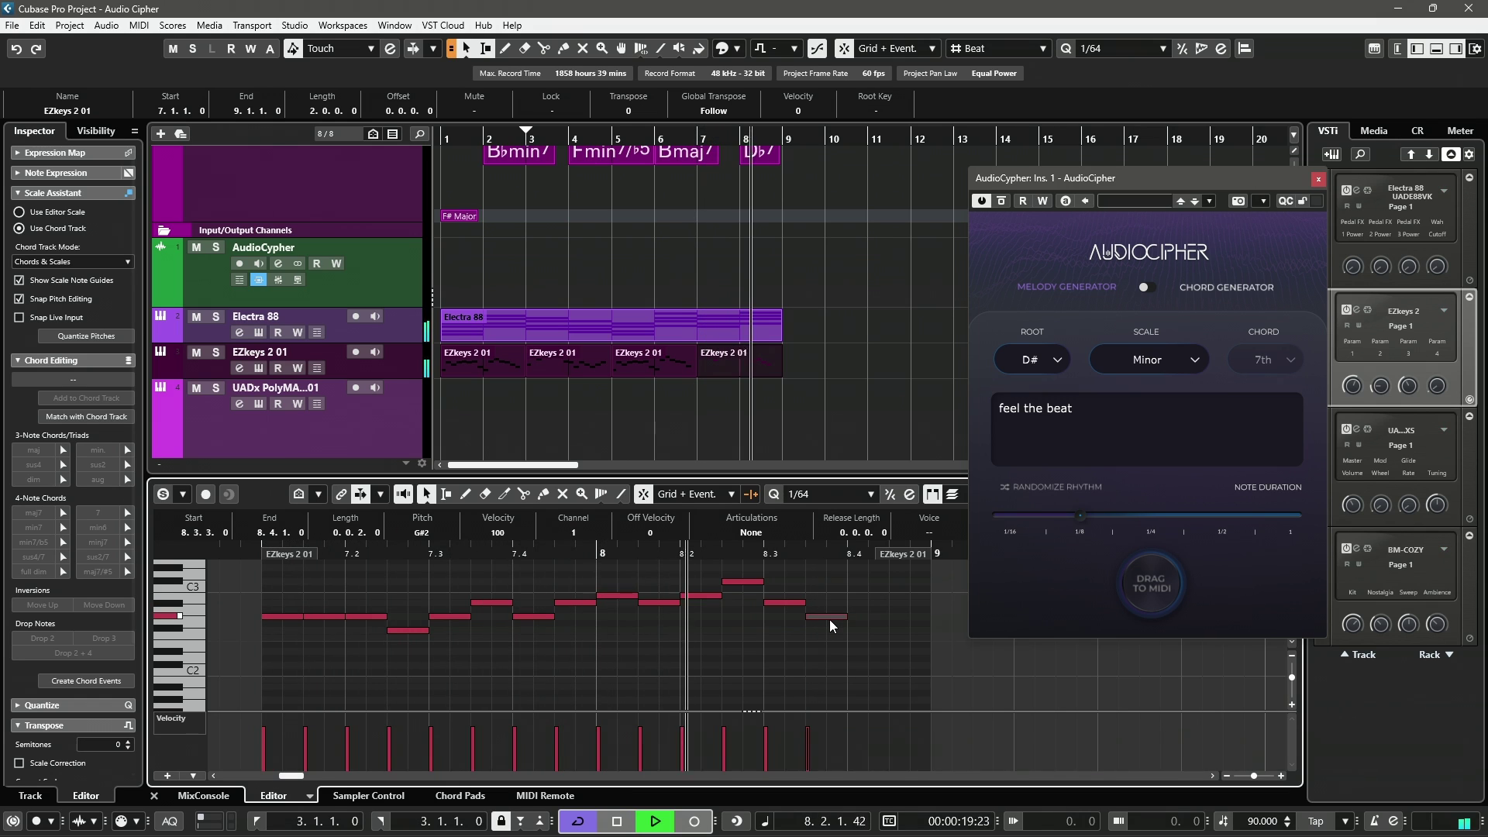
{"action": "key", "text": "space"}
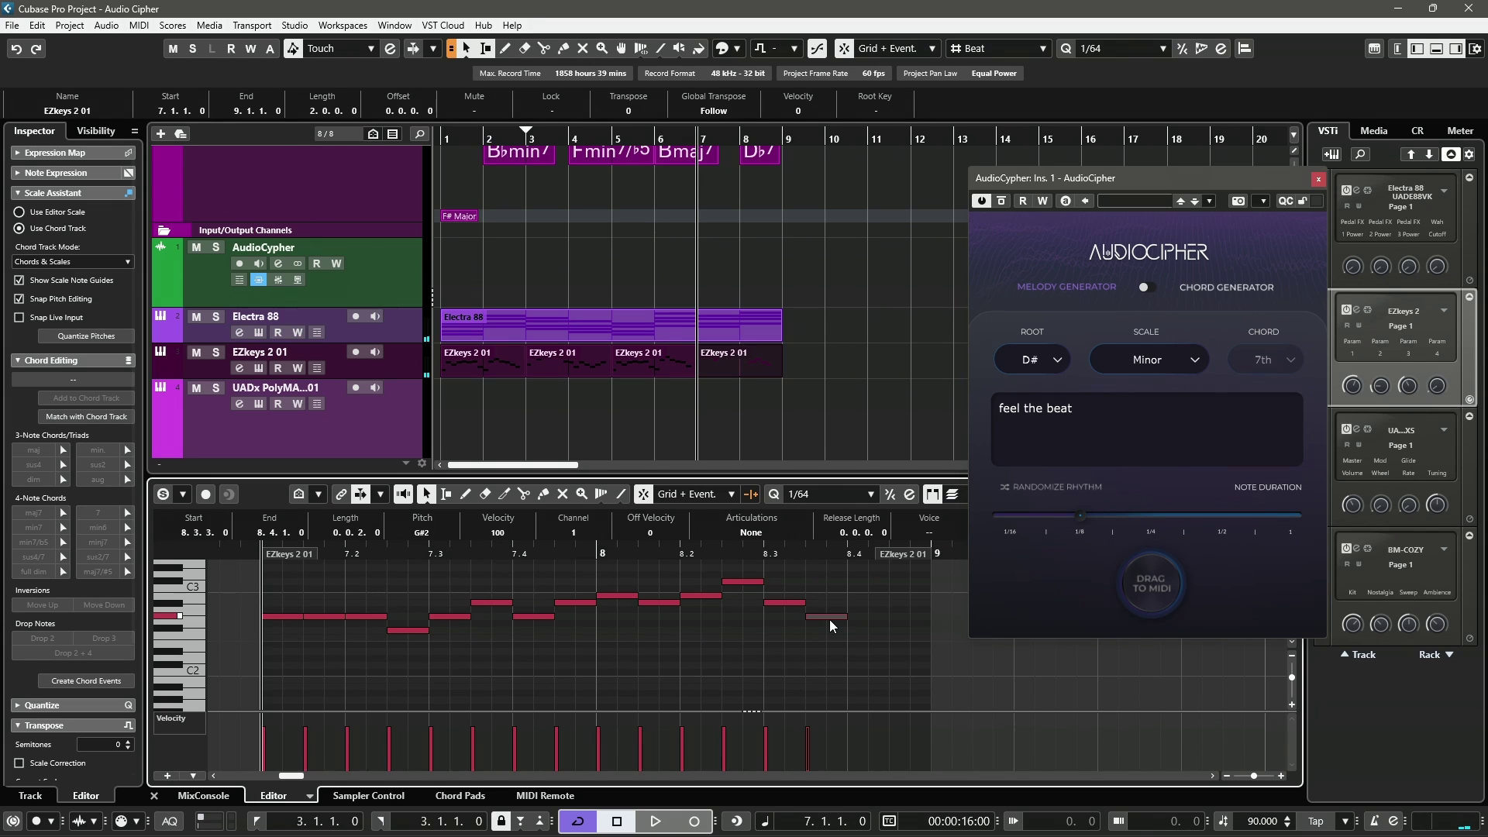
Step: Select the bar-5 EZkeys part and audition it from bar 5
{"action": "key", "text": "Home"}
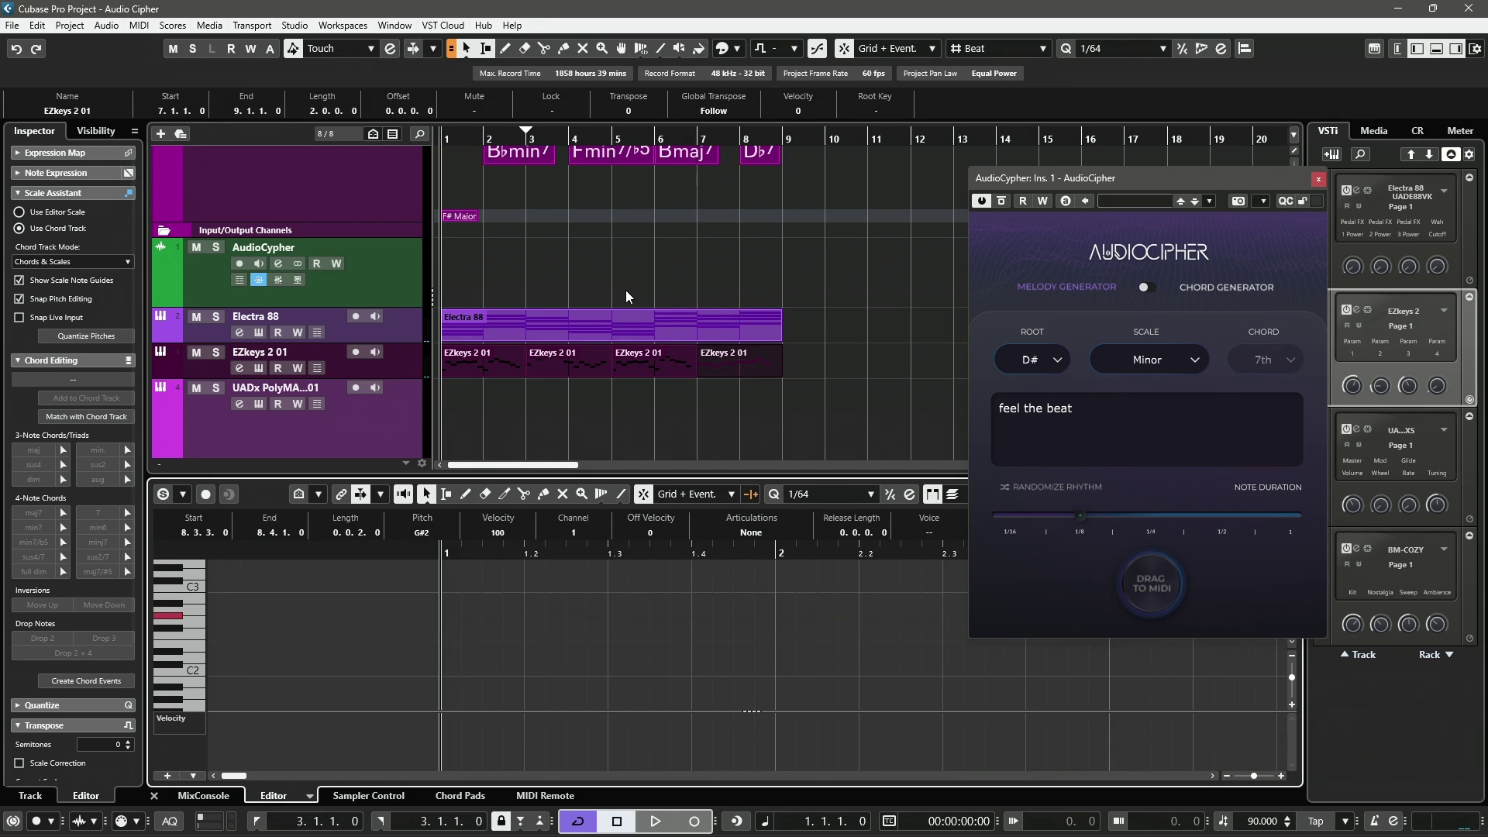
{"action": "left_click", "coordinate": [619, 363]}
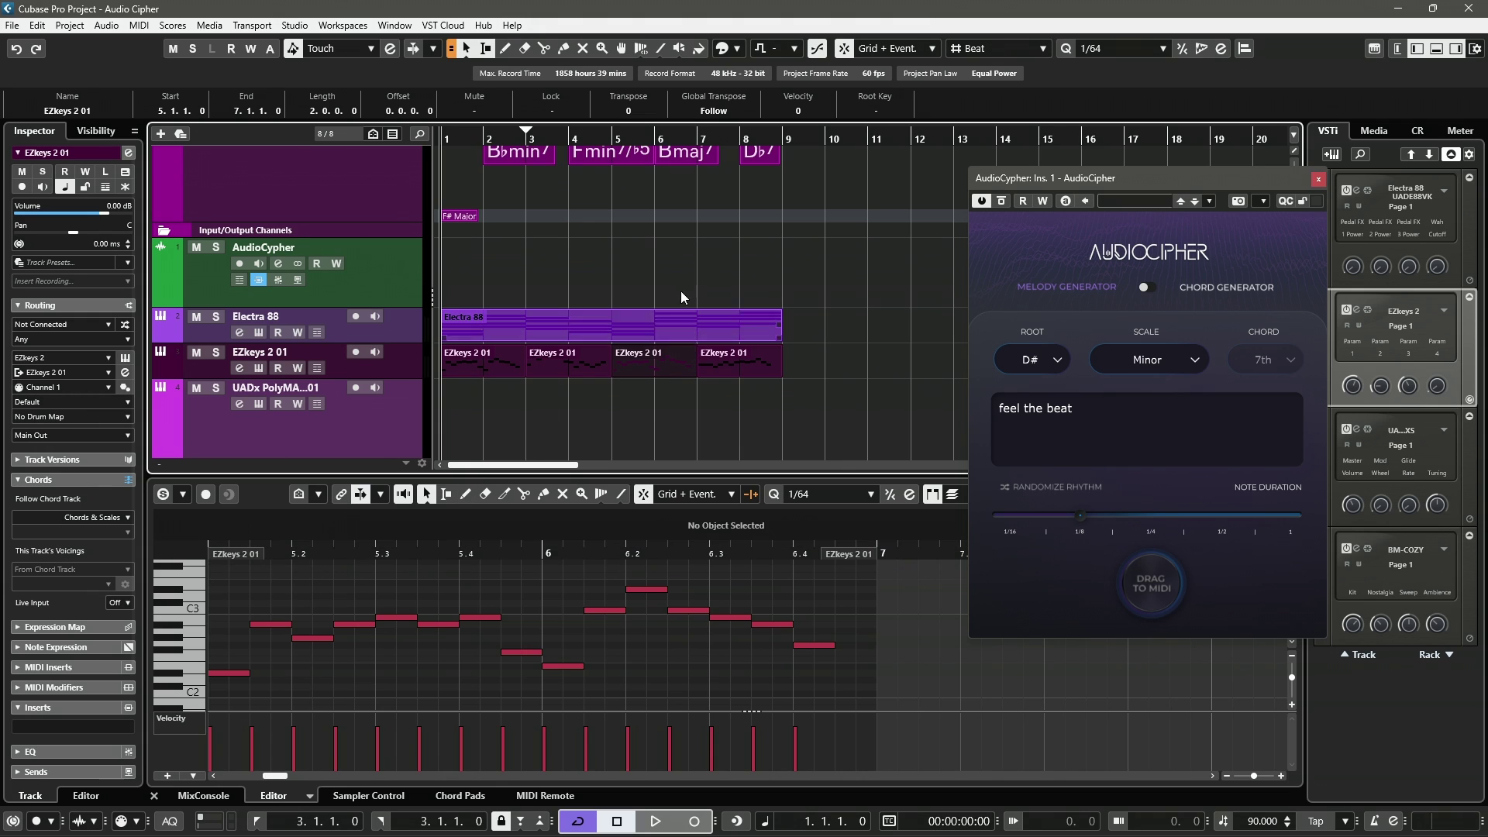
{"action": "left_click", "coordinate": [613, 137]}
{"action": "key", "text": "space"}
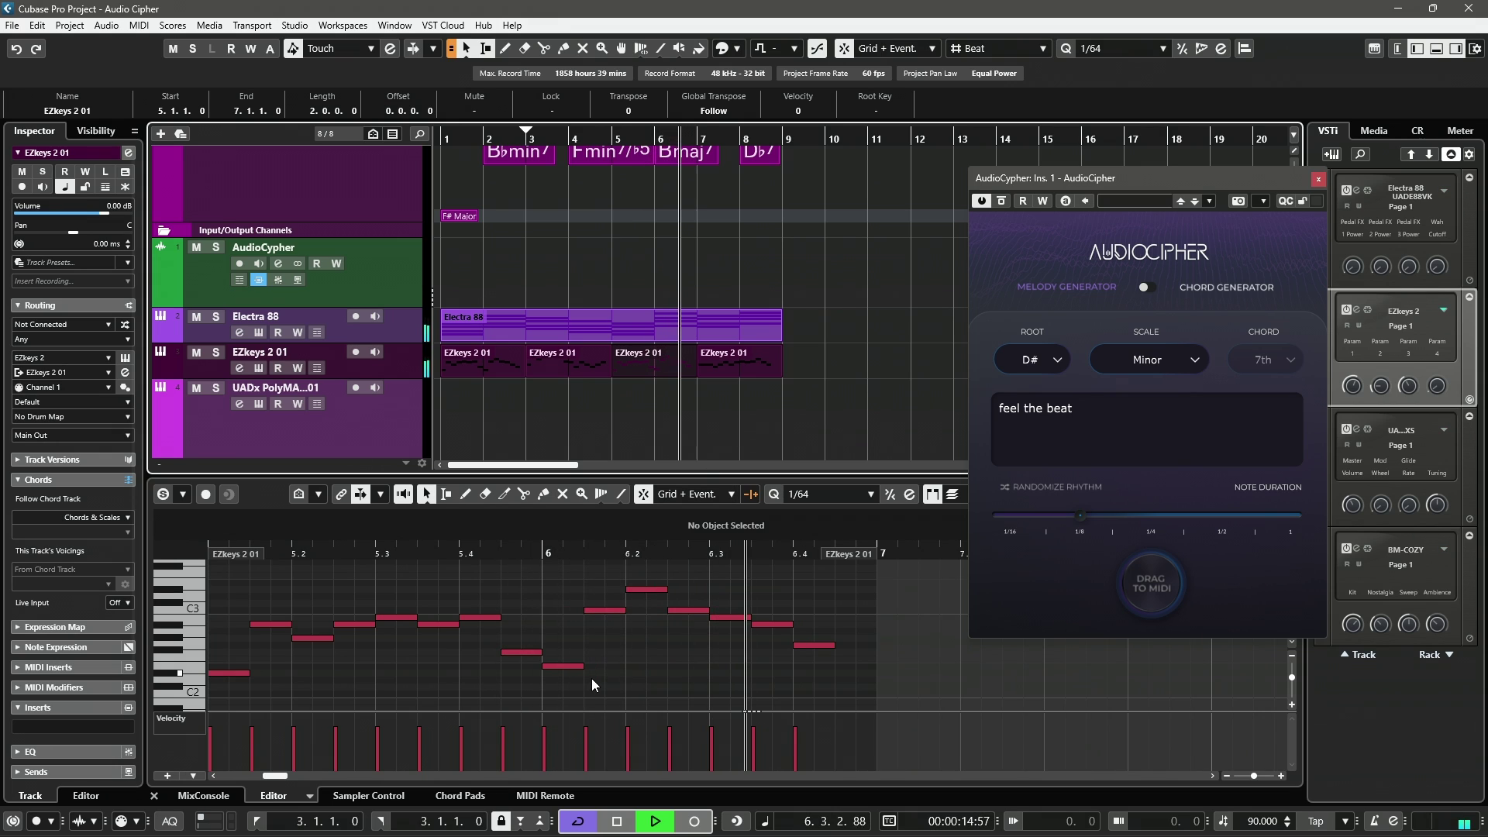
{"action": "key", "text": "space"}
Step: Move the 6.1.1 note from E2 up to D#3
{"action": "left_click", "coordinate": [565, 667]}
{"action": "key", "text": "shift+Up"}
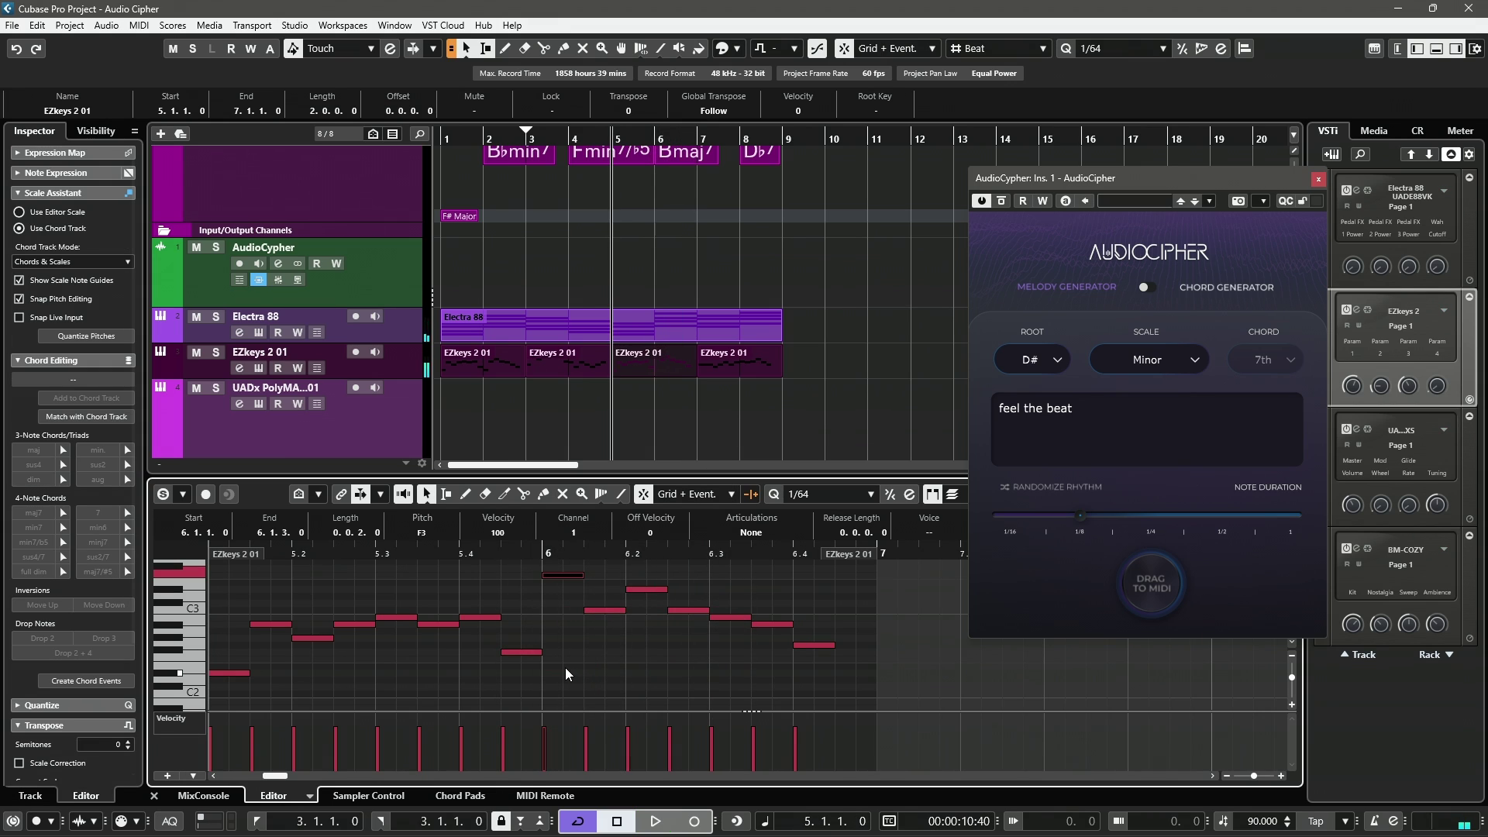
{"action": "key", "text": "Down"}
{"action": "key", "text": "Down"}
{"action": "key", "text": "Down"}
{"action": "key", "text": "Down"}
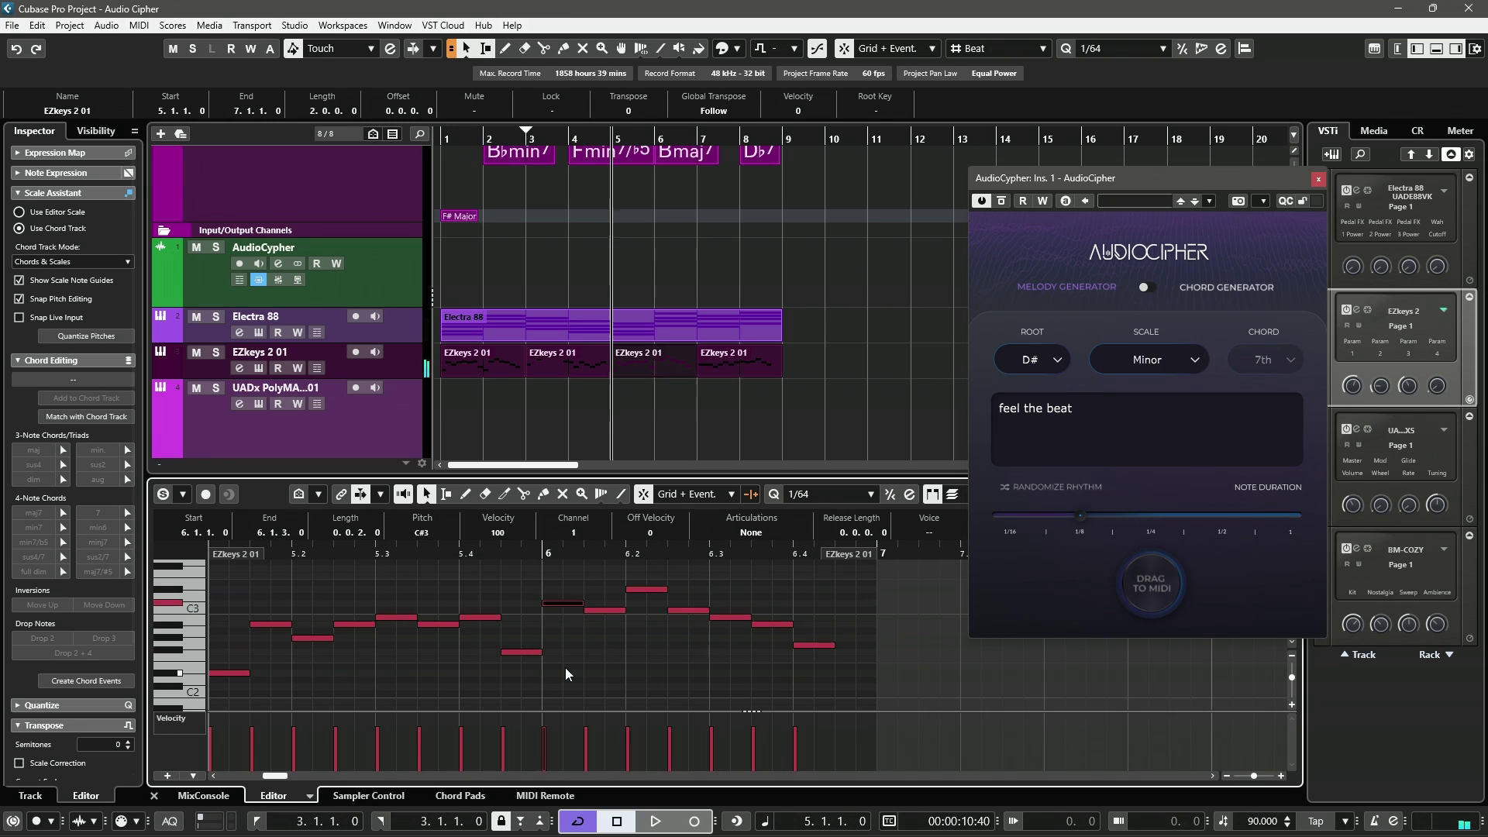
{"action": "key", "text": "Right"}
{"action": "key", "text": "Left"}
{"action": "key", "text": "Right"}
{"action": "key", "text": "Right"}
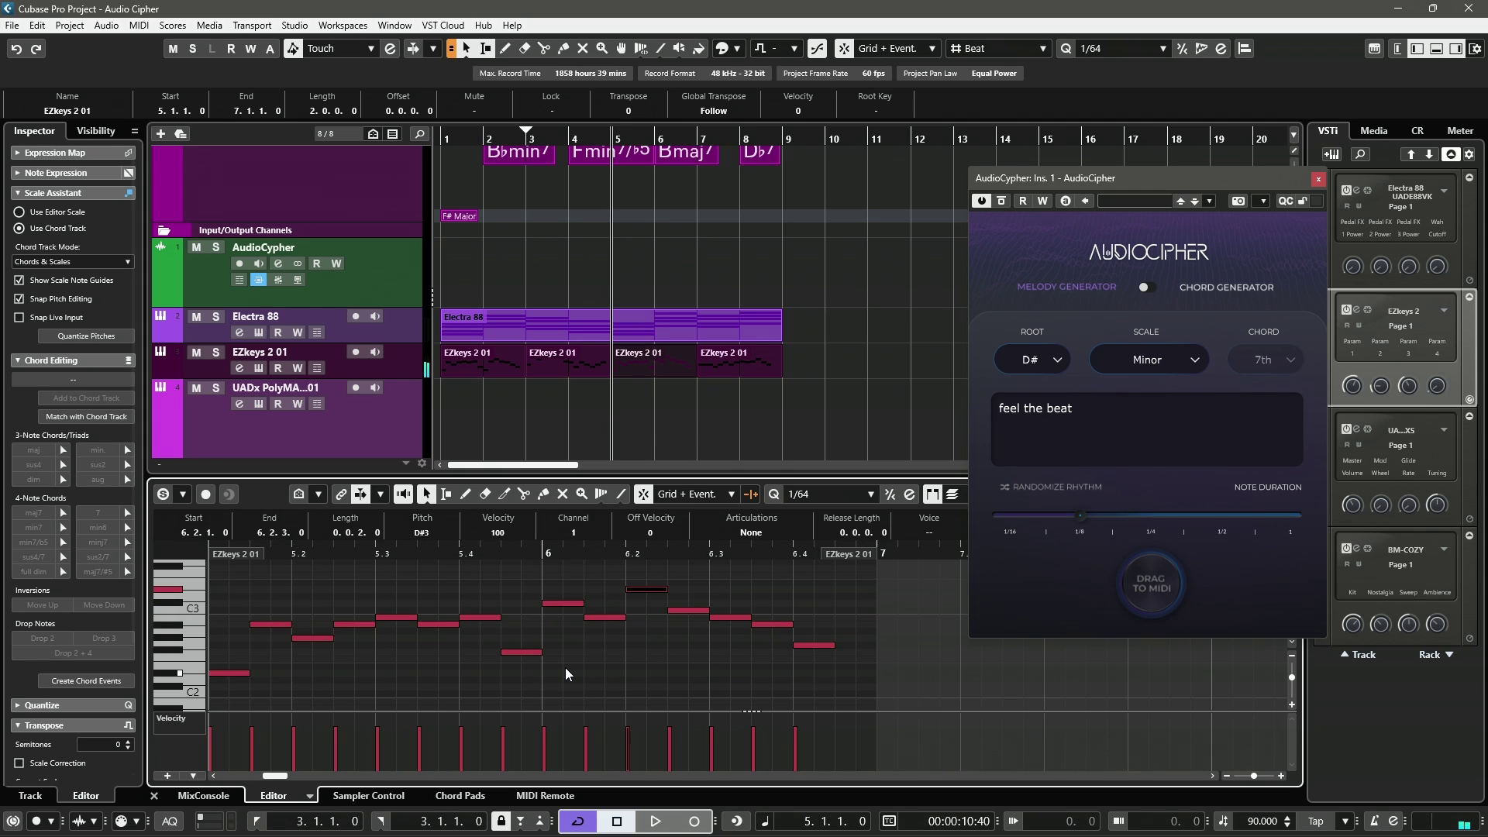
{"action": "key", "text": "Left"}
{"action": "key", "text": "Left"}
{"action": "key", "text": "Right"}
{"action": "key", "text": "Right"}
{"action": "key", "text": "Right"}
Step: Set 6.2.3 to G#2, 6.3.1 to A#2, 6.3.3 to G#2, 6.4.1 to A#2, then play back
{"action": "key", "text": "Down"}
{"action": "key", "text": "Down"}
{"action": "key", "text": "Down"}
{"action": "key", "text": "Down"}
{"action": "key", "text": "Right"}
{"action": "key", "text": "Down"}
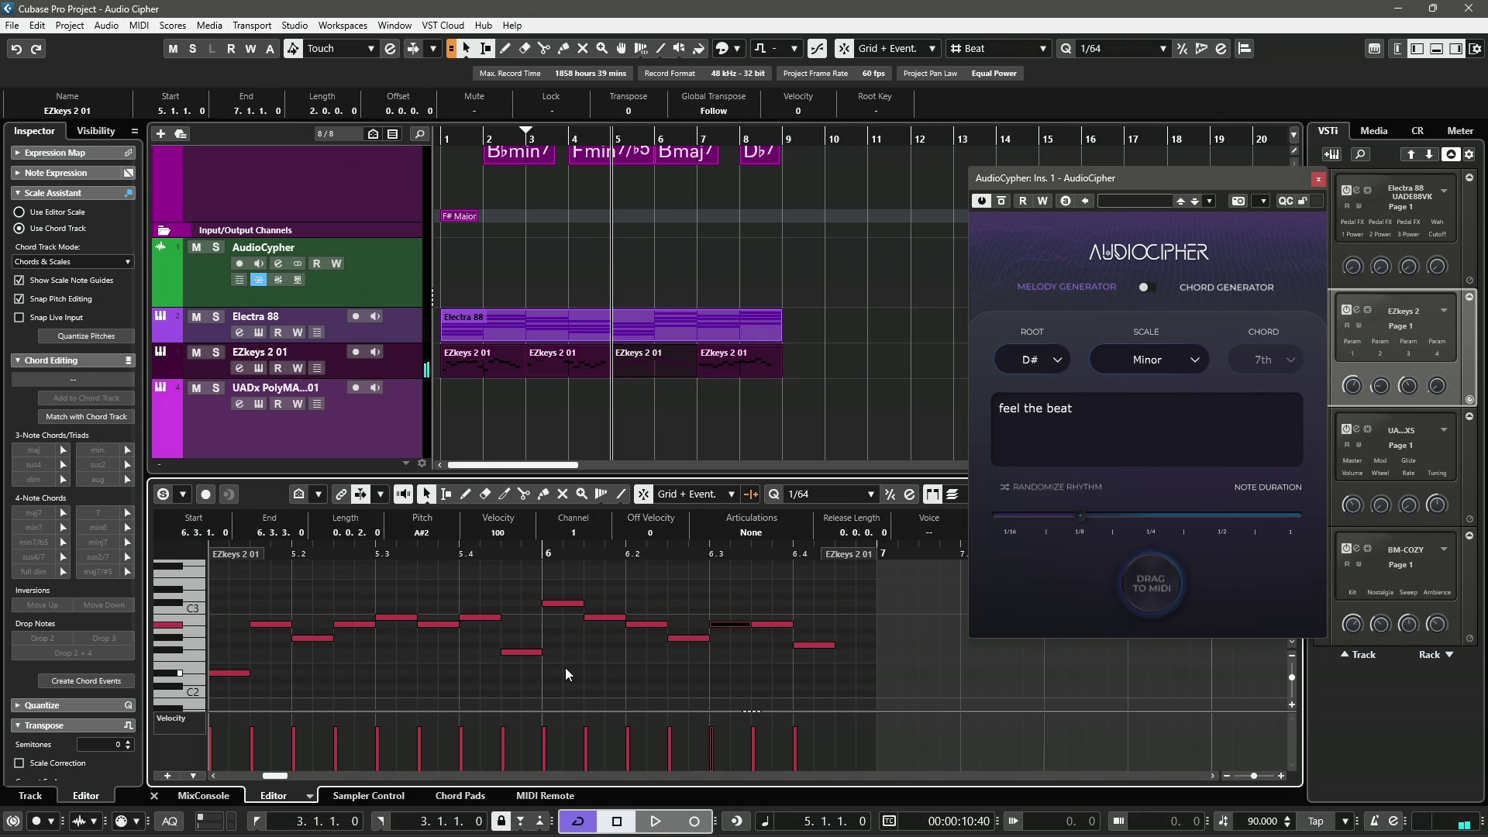
{"action": "key", "text": "Right"}
{"action": "key", "text": "Down"}
{"action": "key", "text": "Down"}
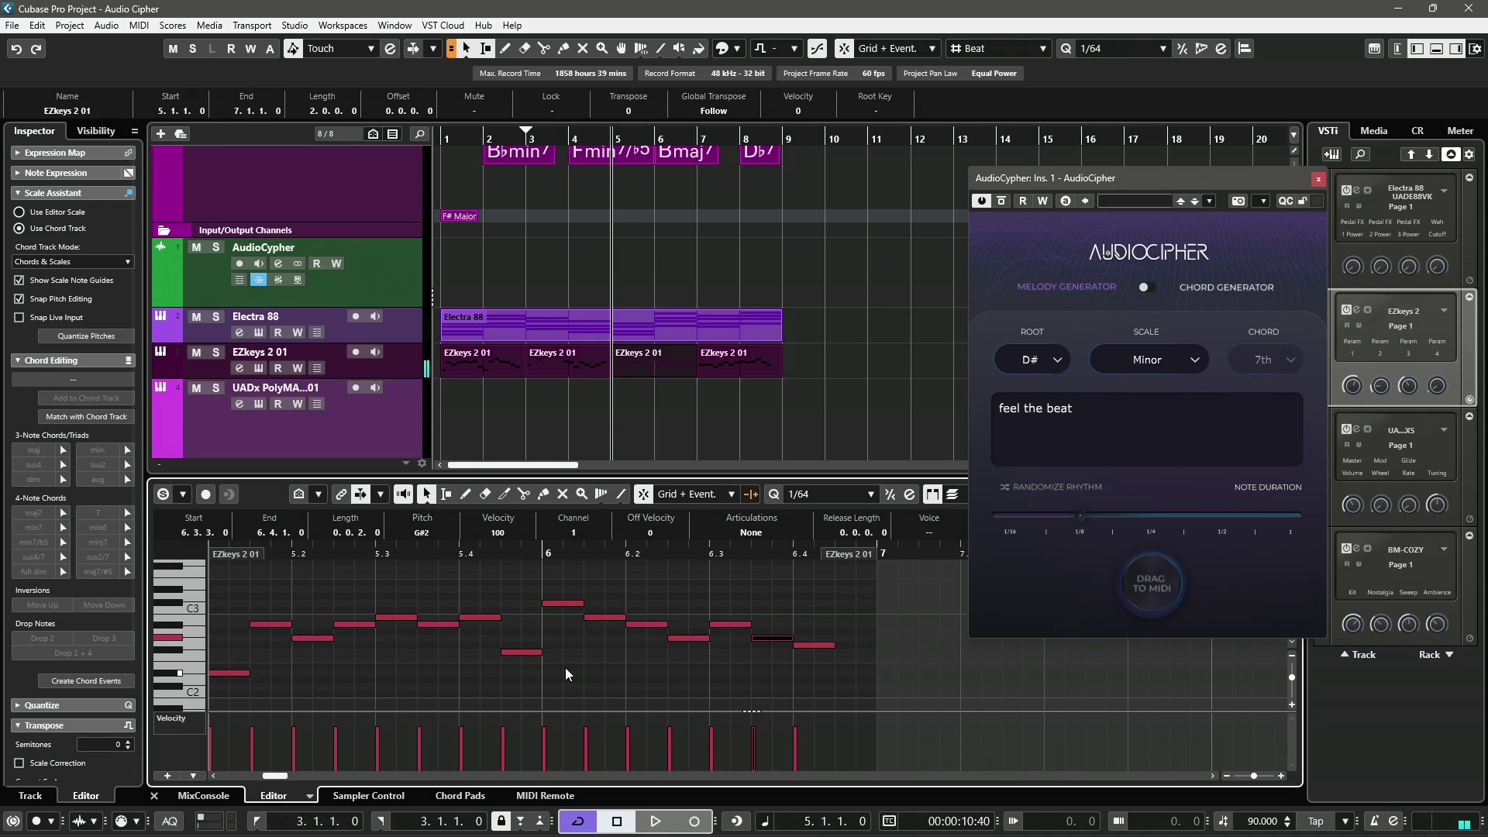
{"action": "key", "text": "Right"}
{"action": "key", "text": "Up"}
{"action": "key", "text": "Up"}
{"action": "key", "text": "Up"}
{"action": "key", "text": "space"}
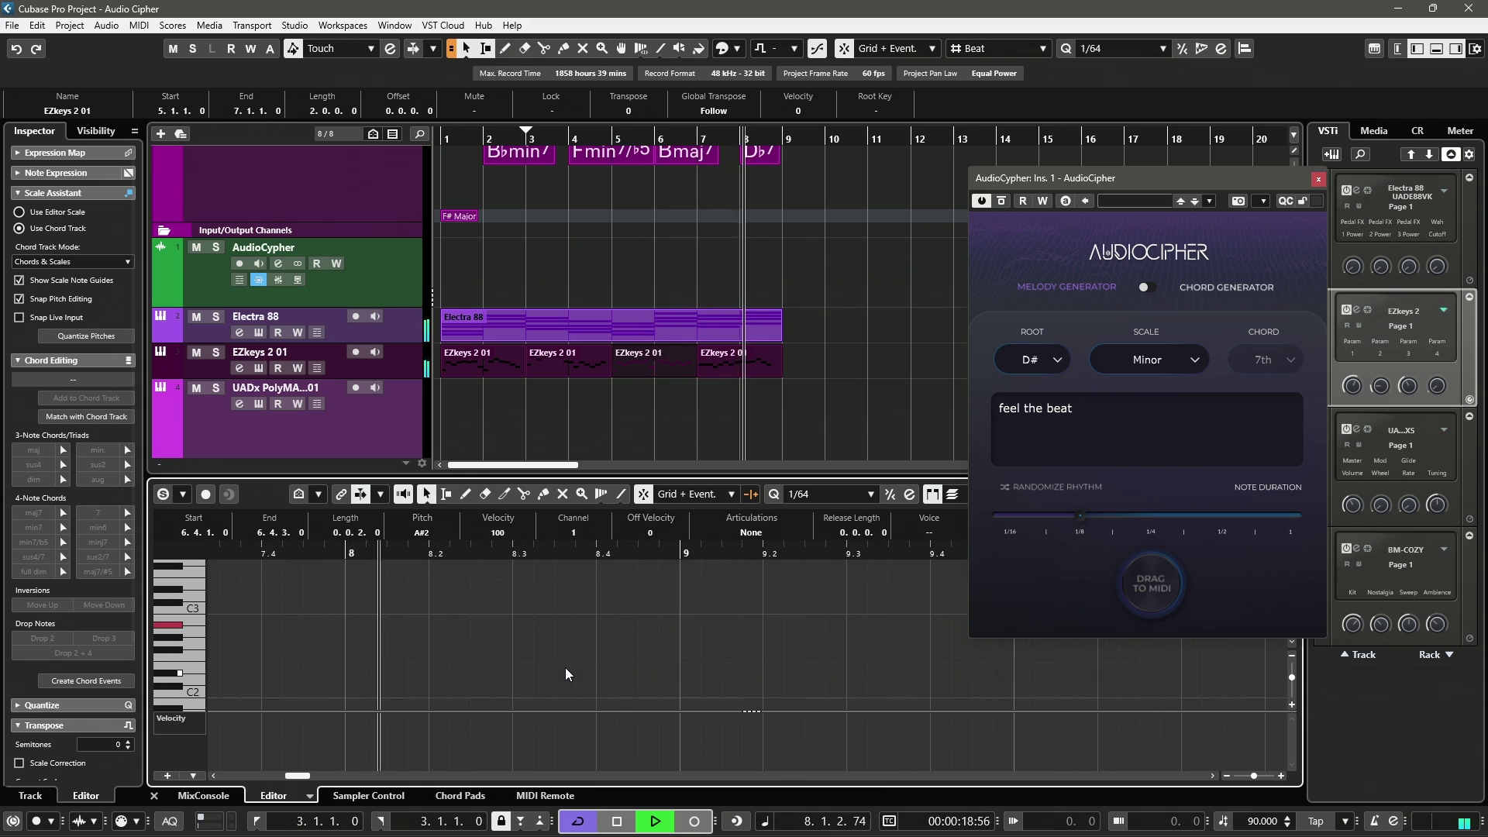
{"action": "key", "text": "space"}
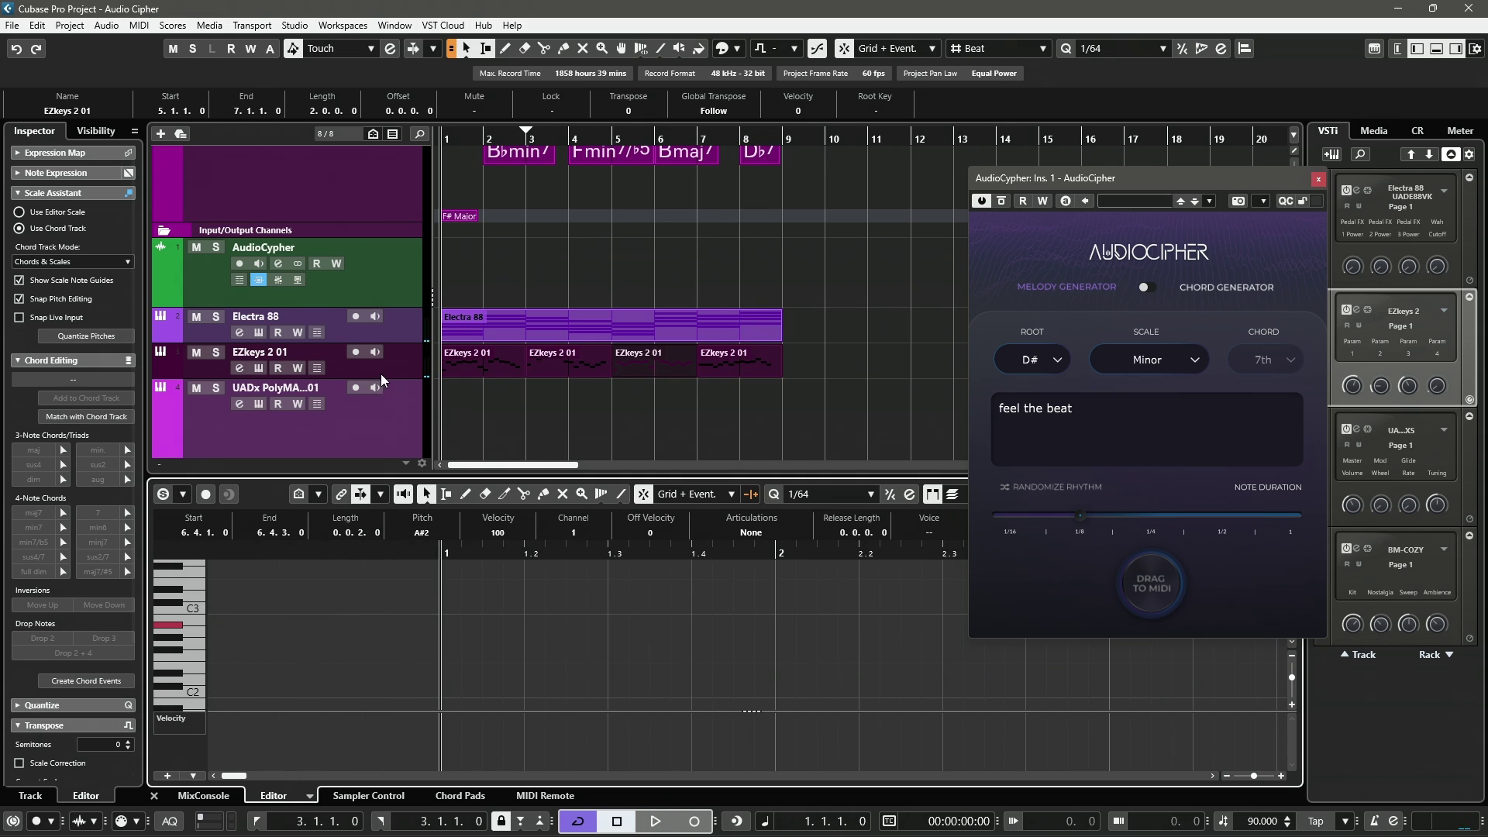
Step: Open the first EZkeys part and drag AudioCipher's Note Duration from 1/8 toward 1/4
{"action": "left_click", "coordinate": [475, 371]}
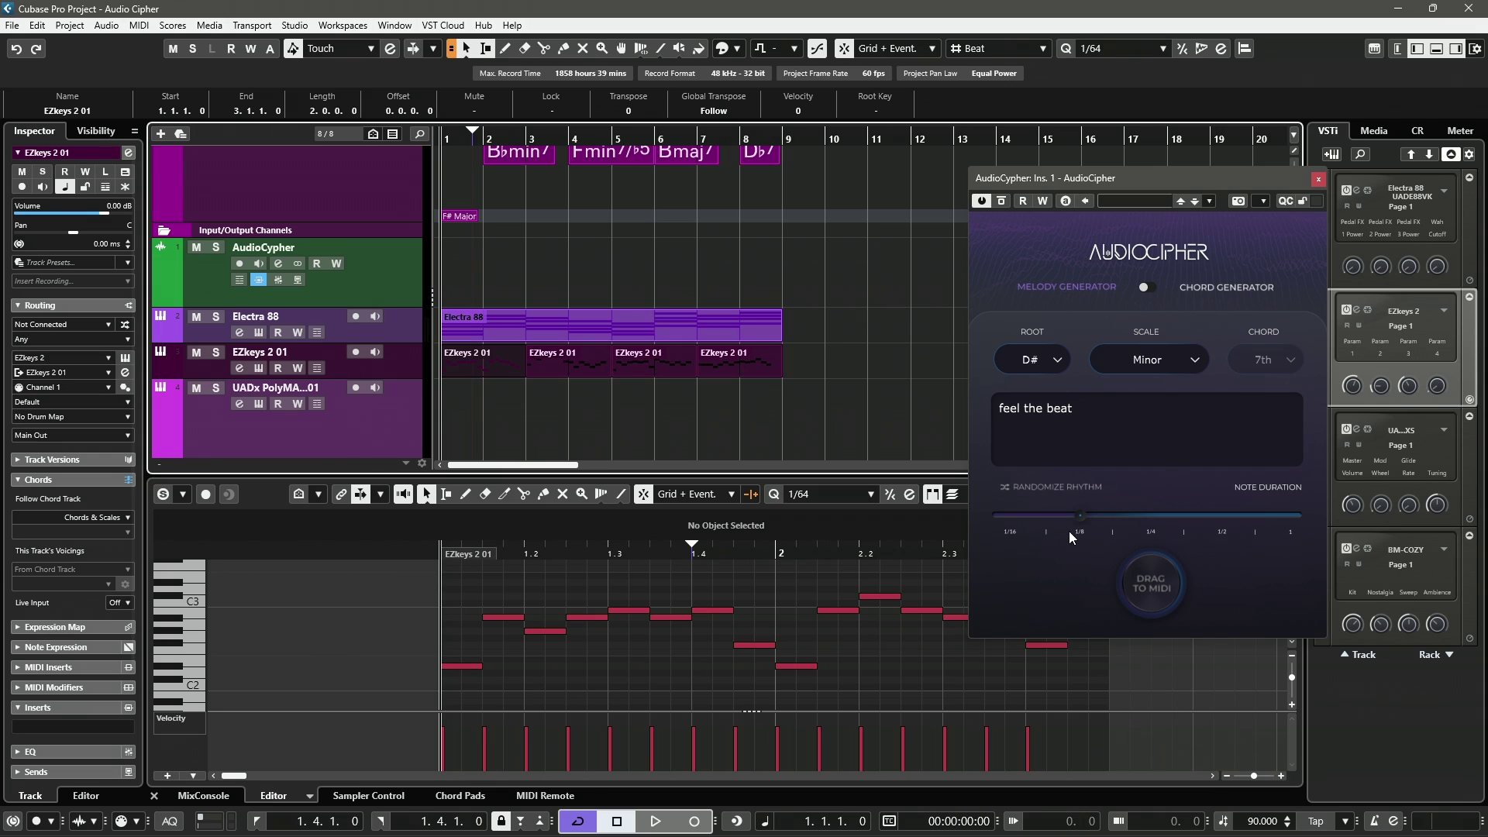
{"action": "left_click_drag", "start_coordinate": [1081, 516], "coordinate": [1104, 522]}
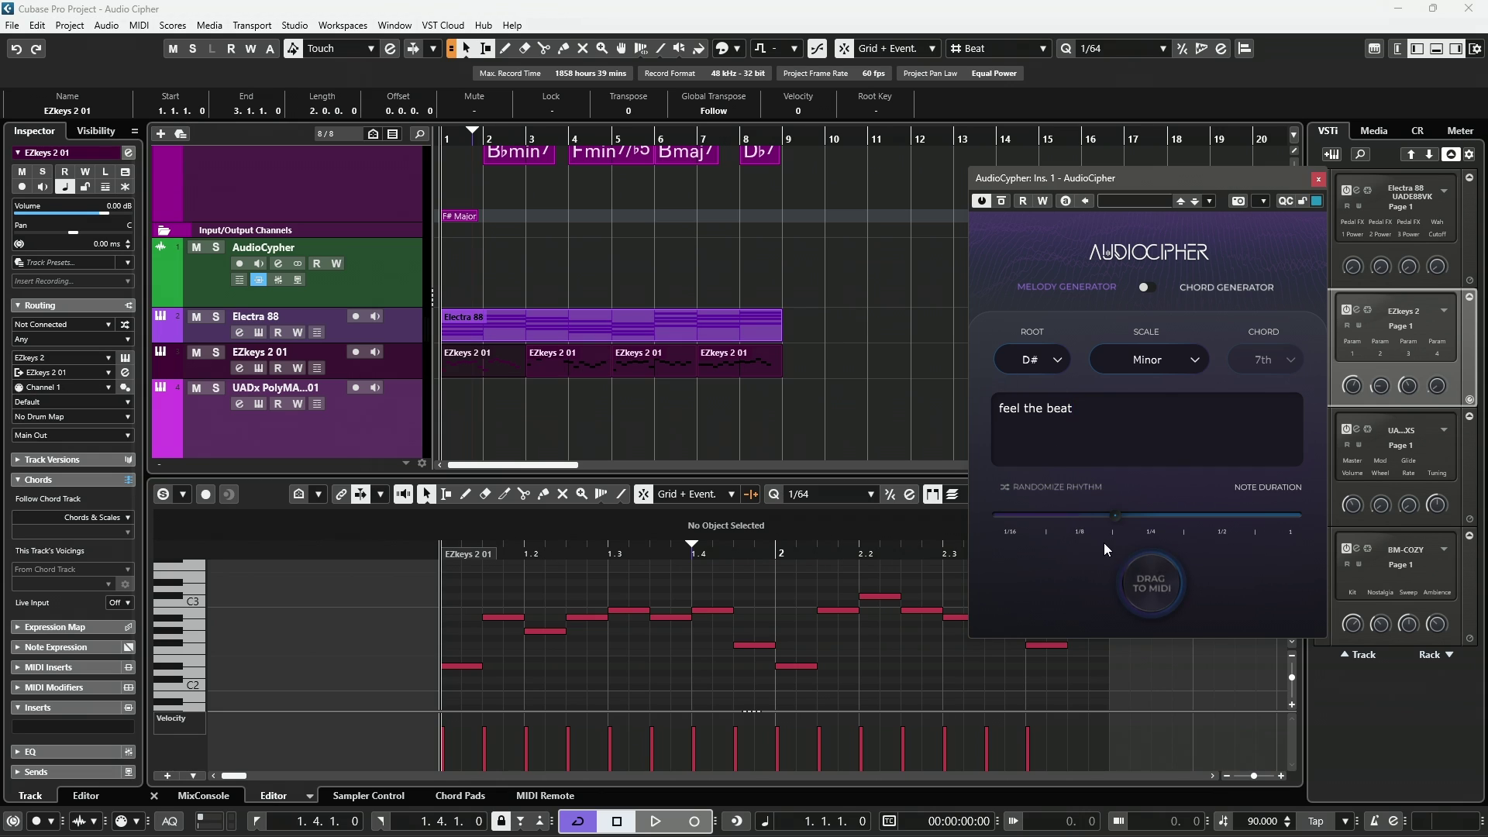
Step: Delete the UADx synth track and drag a BM-COZY Verses drum pattern onto bar 1
{"action": "left_click", "coordinate": [395, 420]}
{"action": "key", "text": "Delete"}
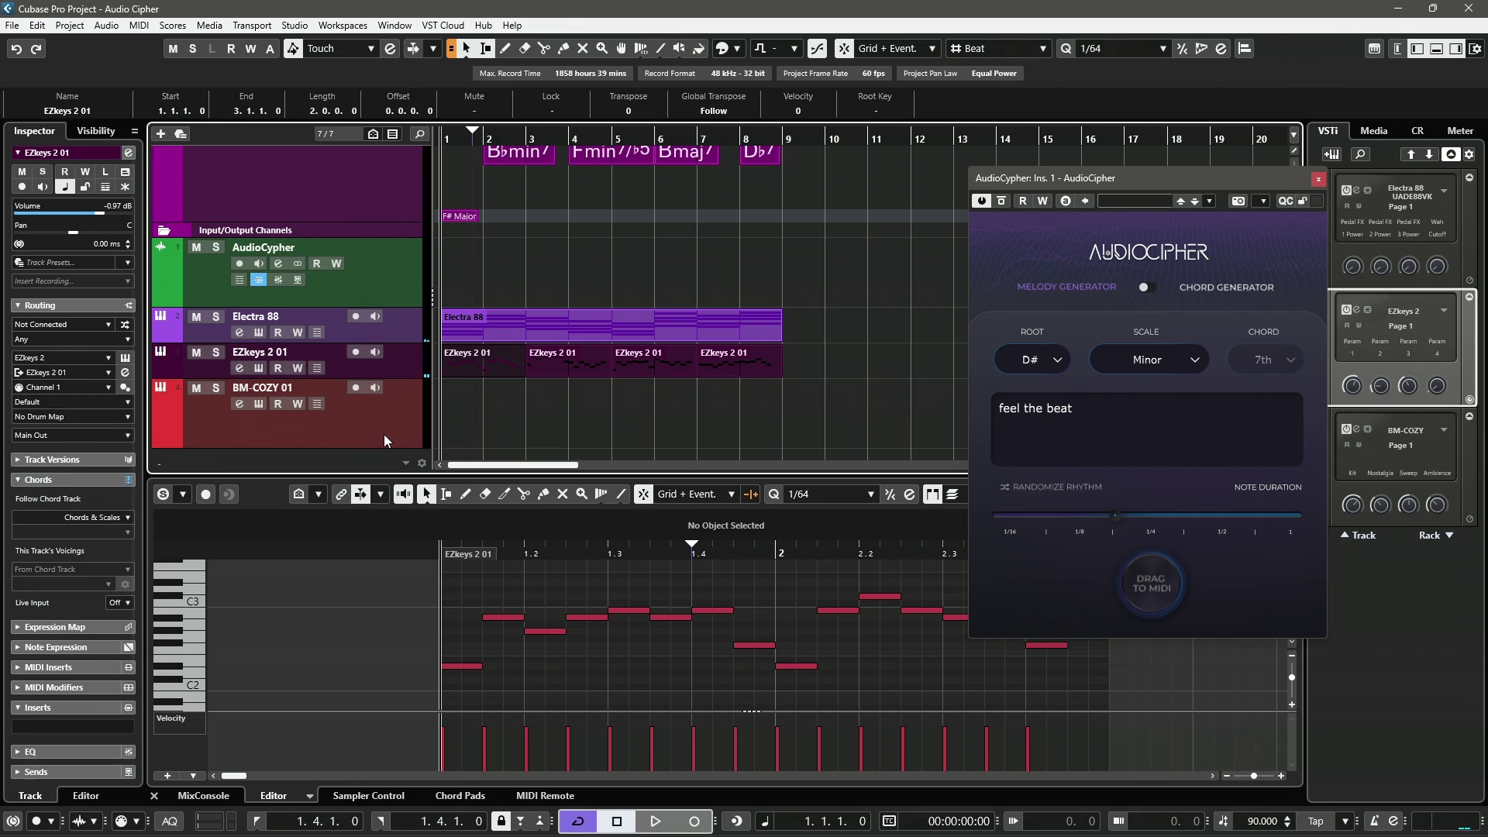
{"action": "left_click", "coordinate": [385, 438]}
{"action": "left_click", "coordinate": [259, 404]}
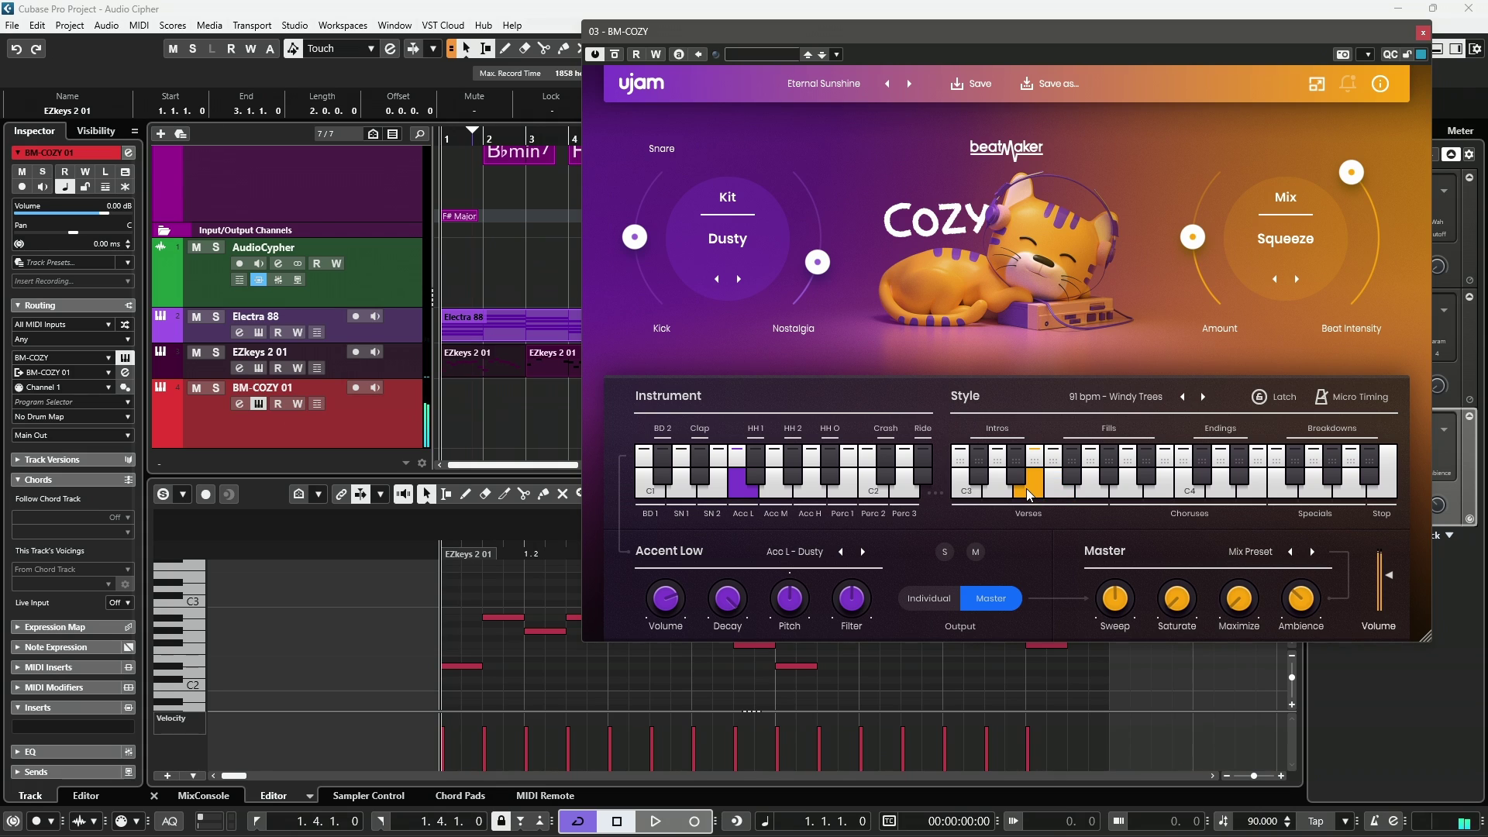
{"action": "left_click", "coordinate": [995, 488]}
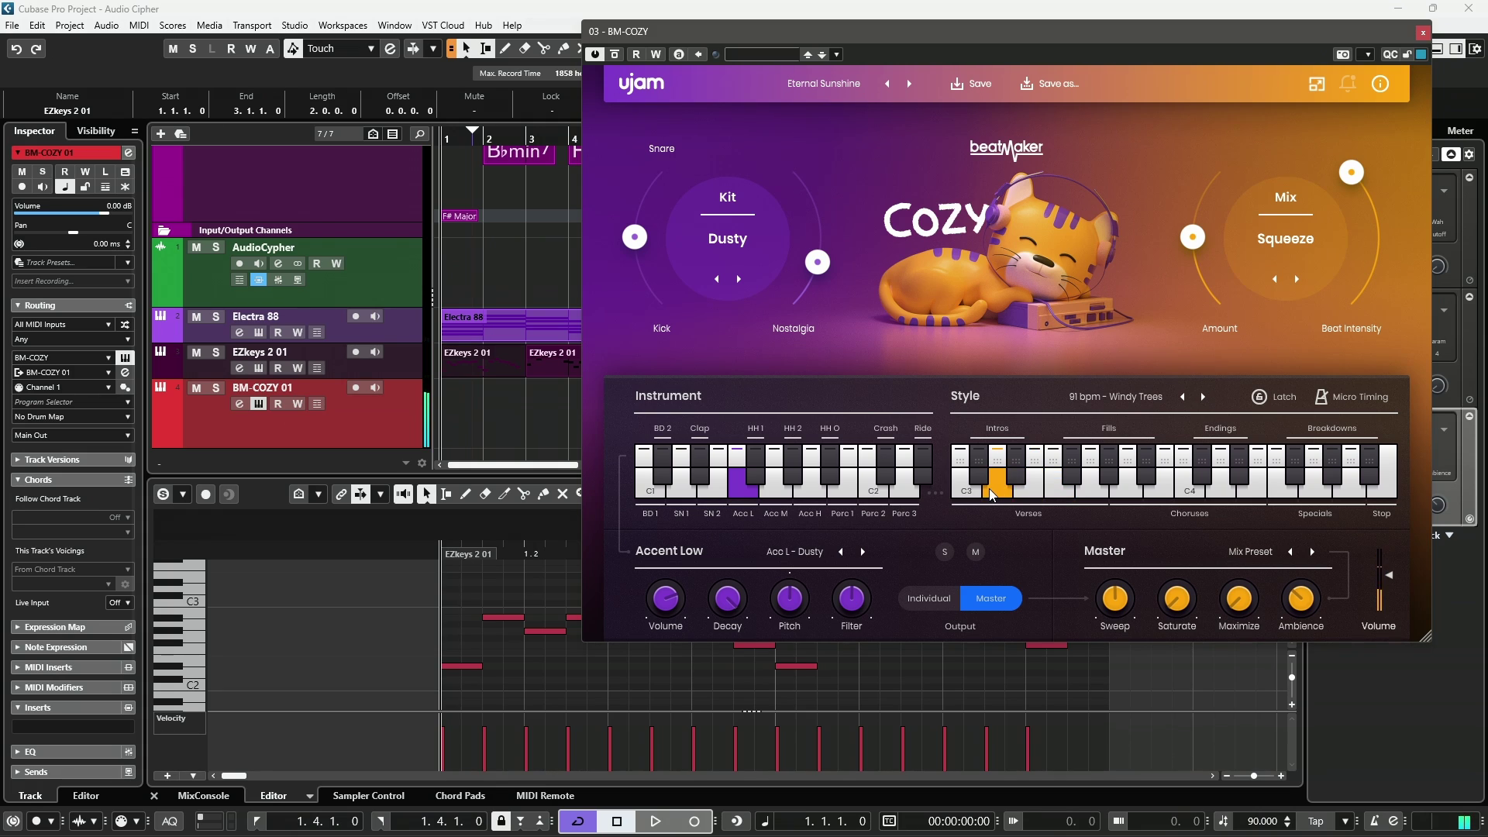
{"action": "left_click_drag", "start_coordinate": [992, 493], "coordinate": [743, 412]}
{"action": "left_click", "coordinate": [1423, 32]}
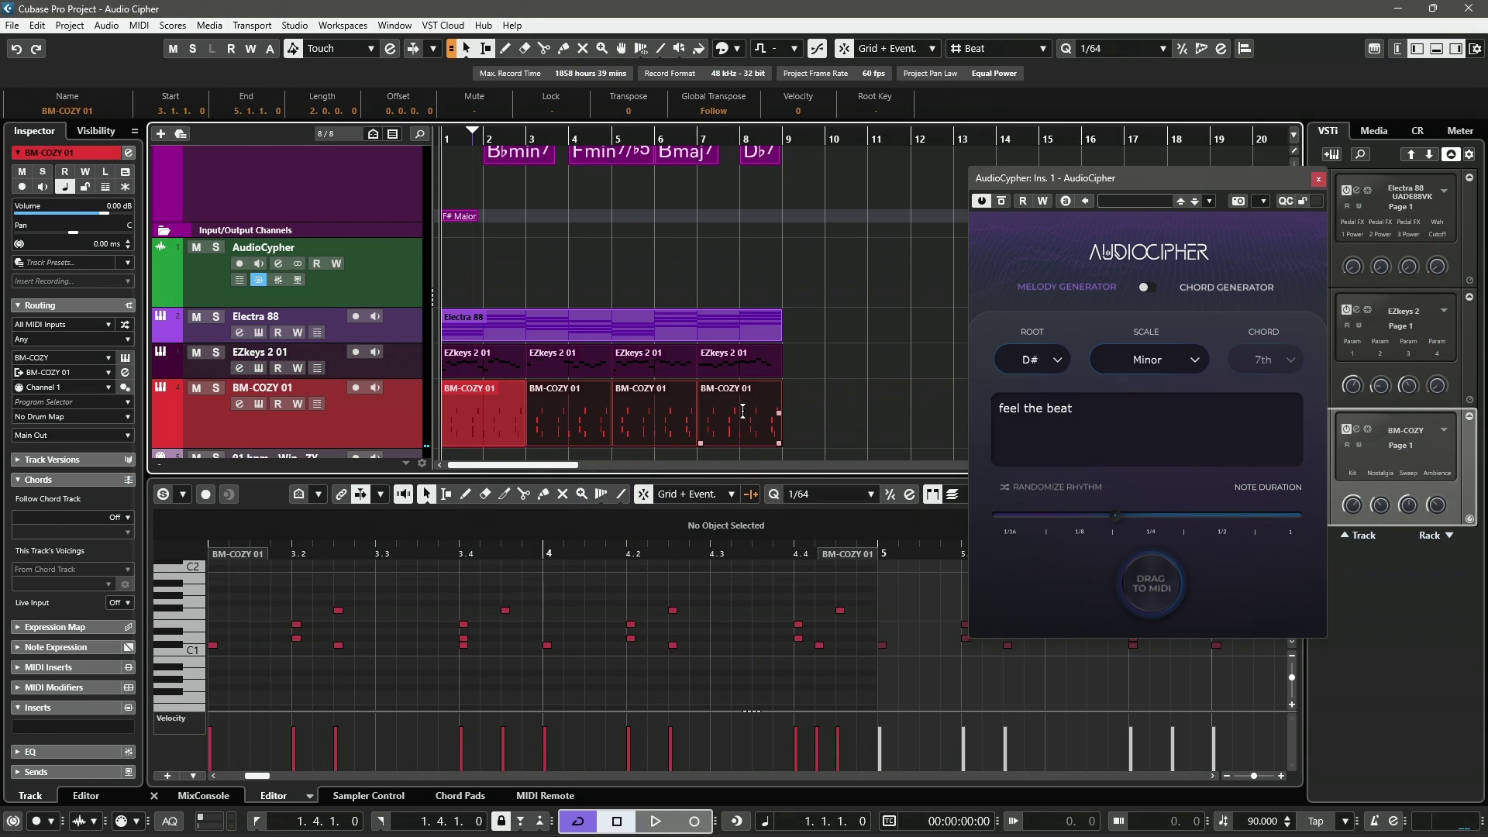
{"action": "key", "text": "space"}
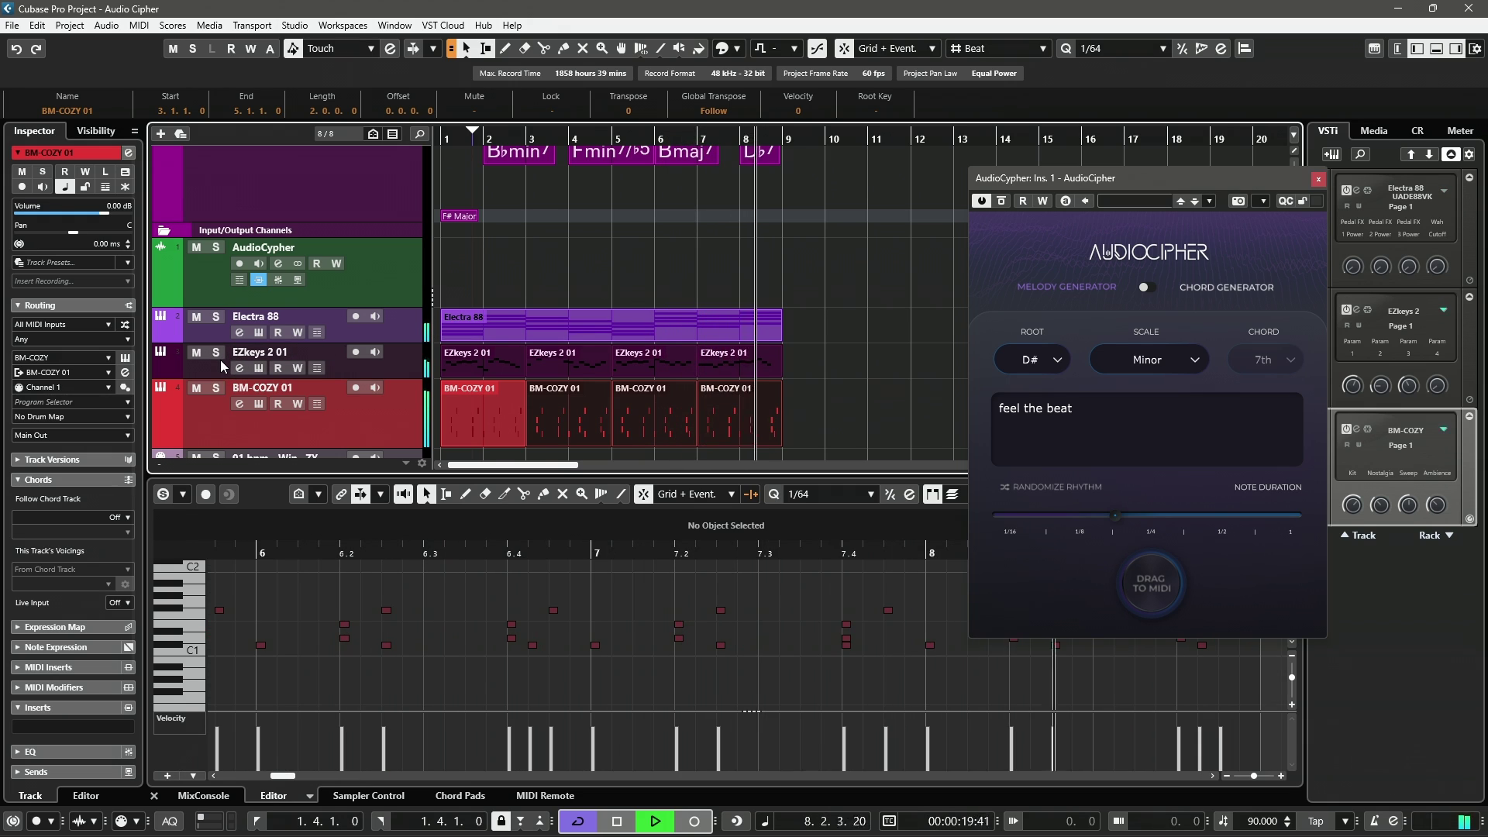
{"action": "key", "text": "space"}
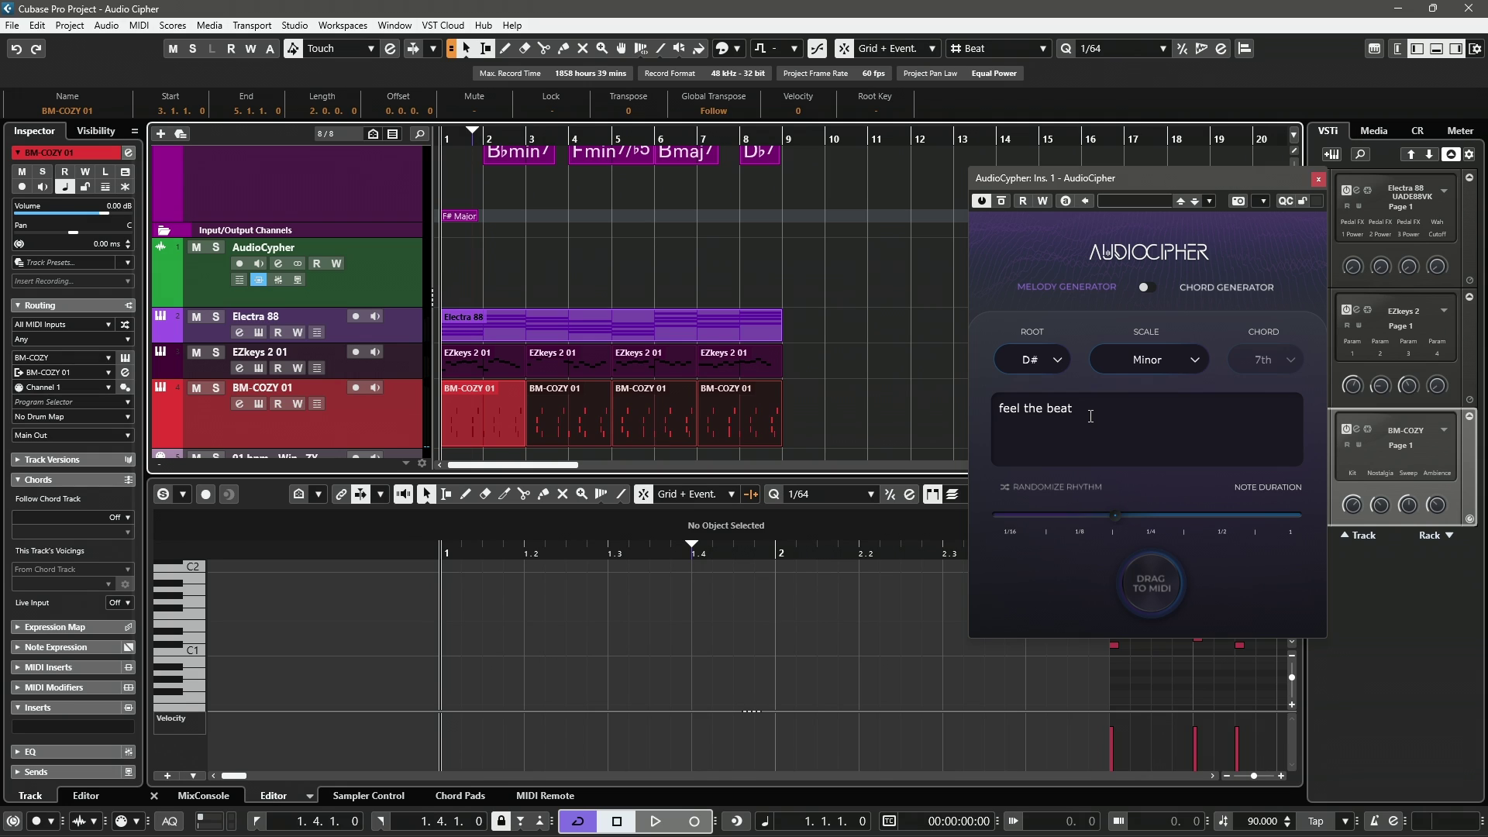
Step: Shorten AudioCipher's note duration toward 1/16 and audition a trial melody dropped at bar 9
{"action": "left_click_drag", "start_coordinate": [1116, 516], "coordinate": [1035, 520]}
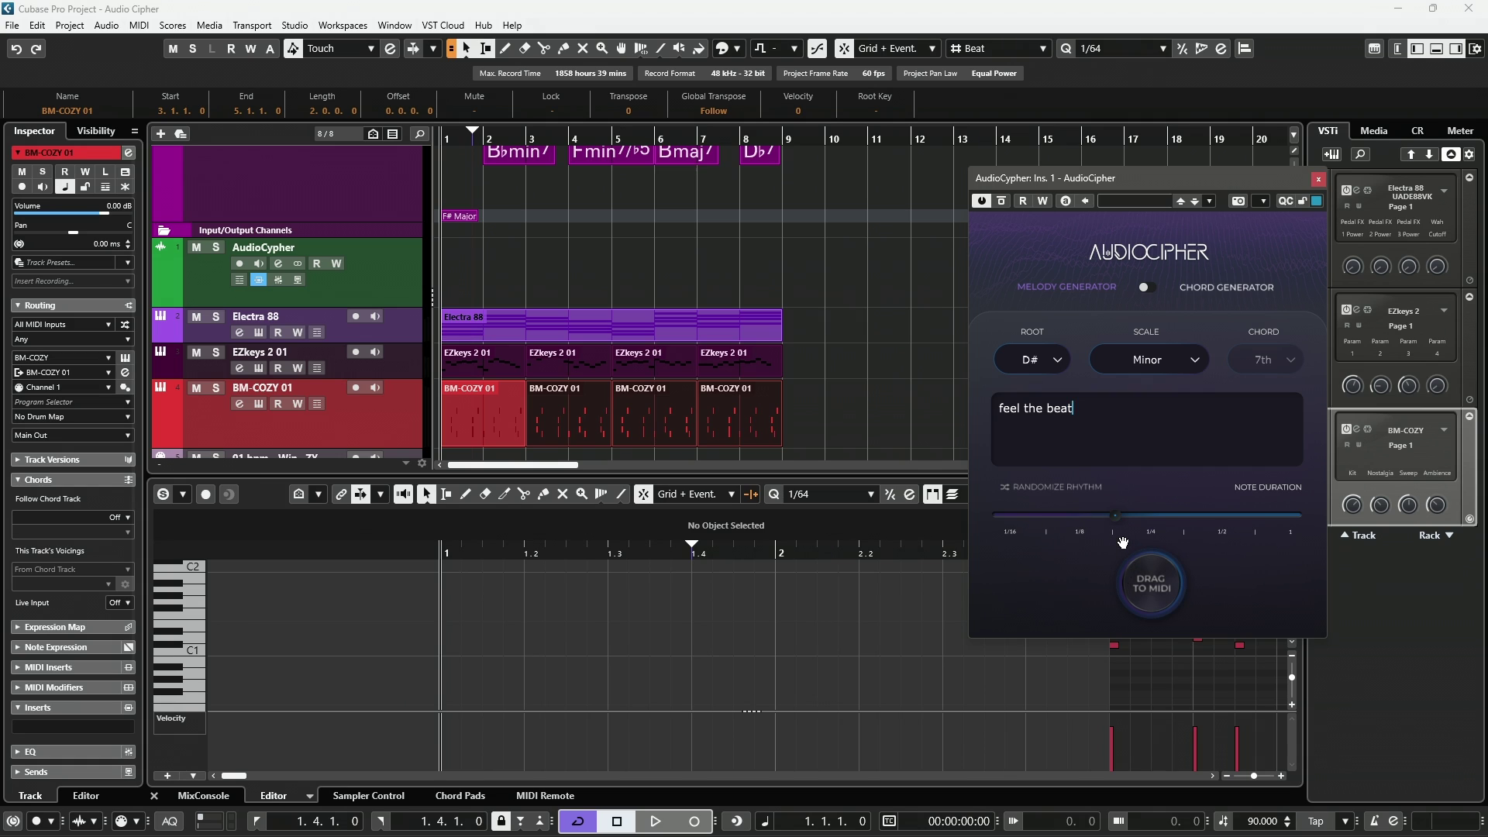
{"action": "left_click_drag", "start_coordinate": [1154, 593], "coordinate": [789, 364]}
{"action": "left_click", "coordinate": [788, 154]}
{"action": "key", "text": "space"}
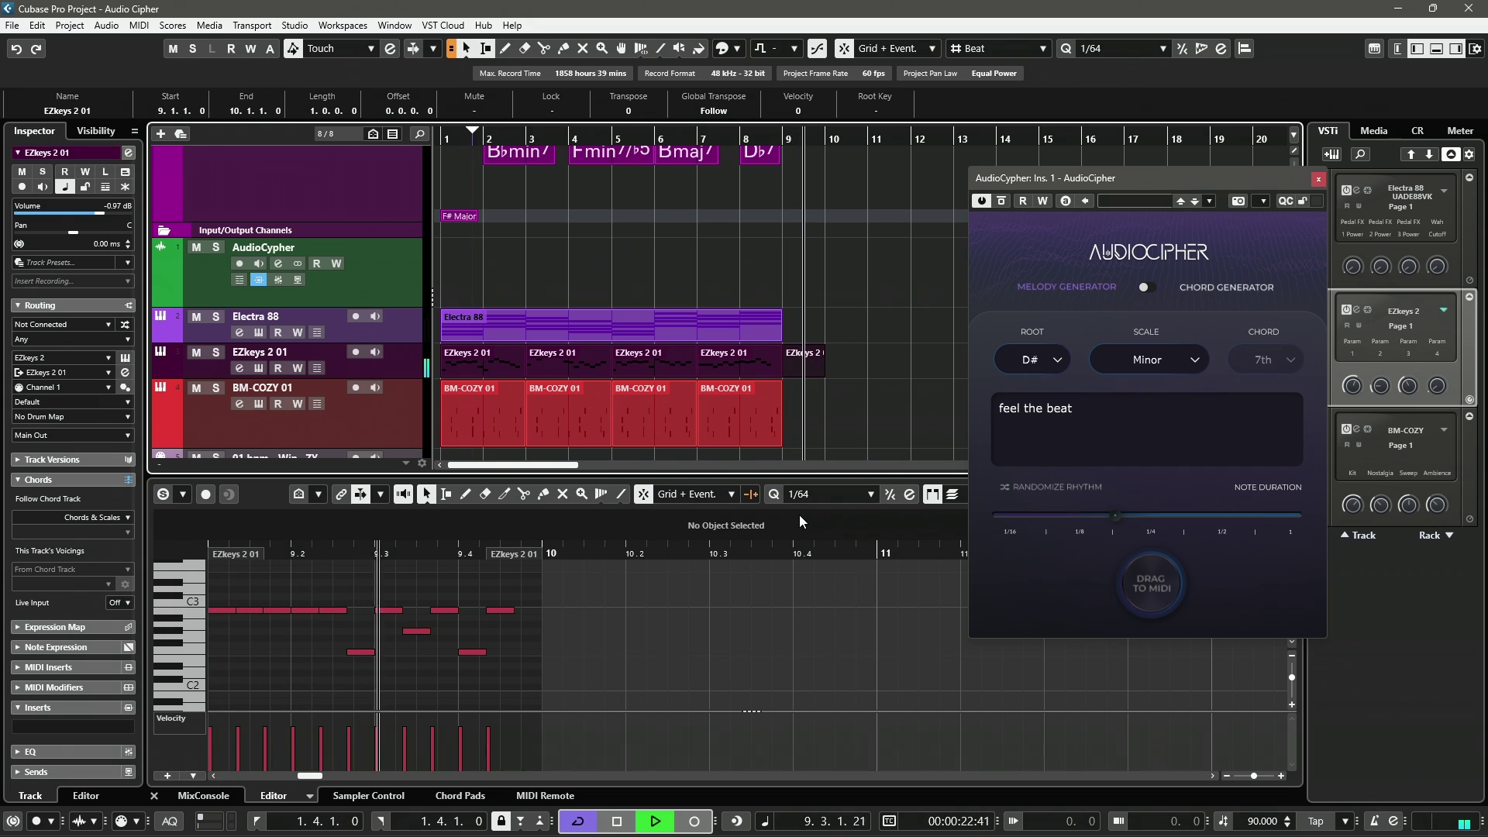
{"action": "key", "text": "space"}
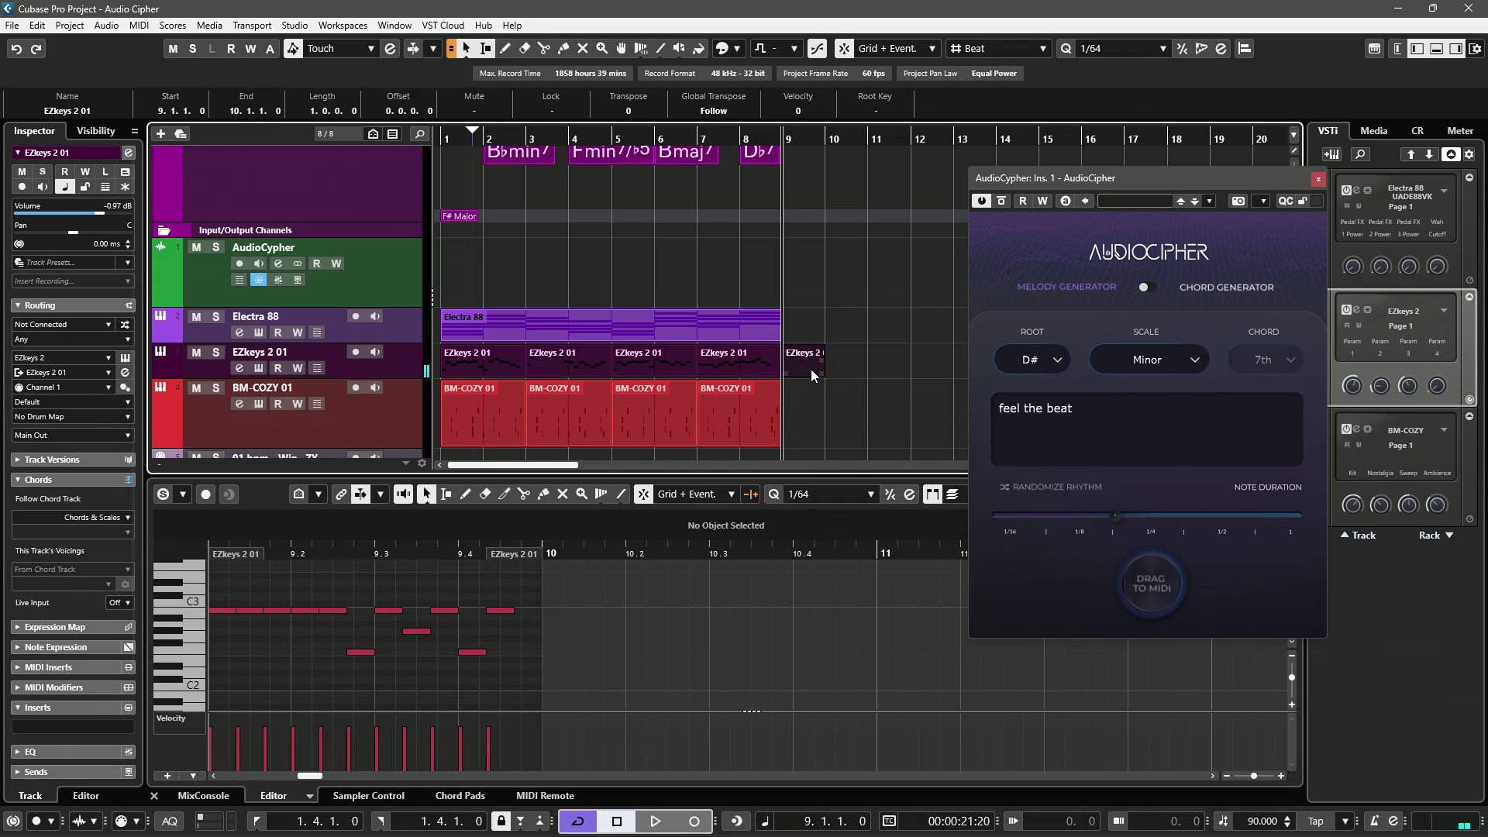
Step: Undo the bar-9 trial part and open the EZkeys 2 01 melody in the Key Editor
{"action": "key", "text": "ctrl+z"}
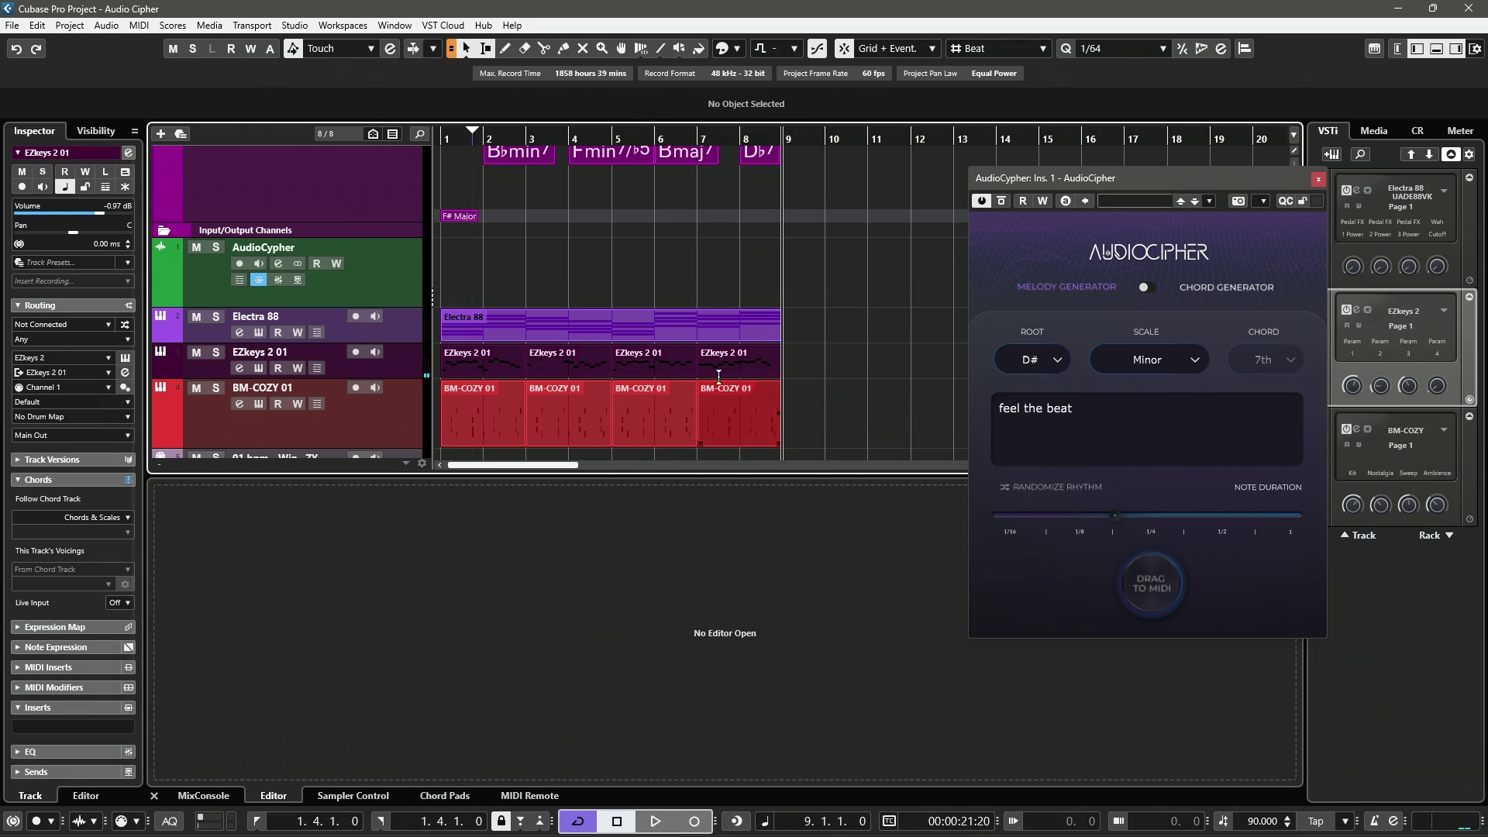
{"action": "left_click", "coordinate": [720, 380]}
{"action": "double_click", "coordinate": [724, 374]}
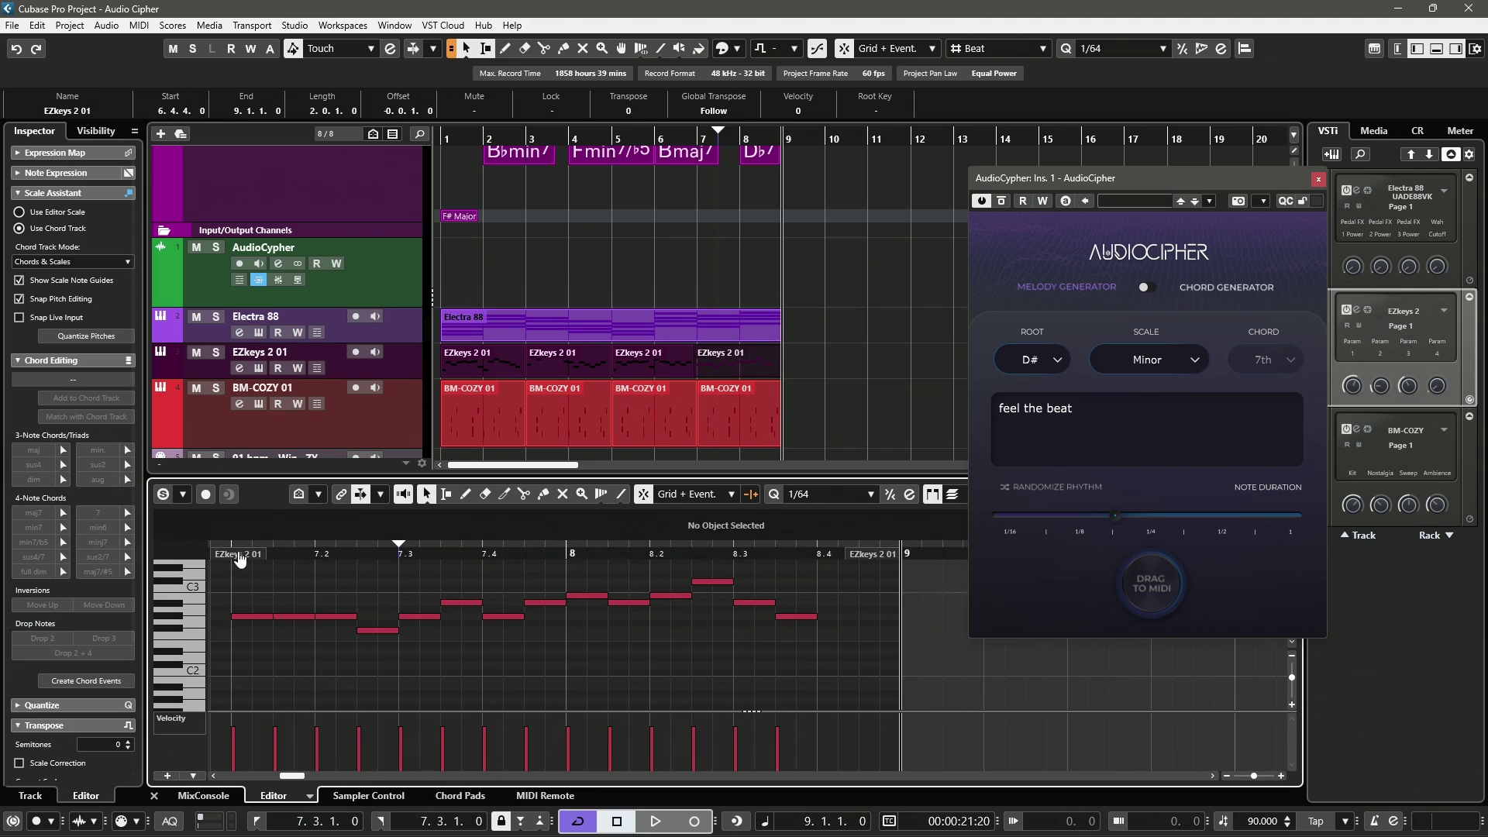
Step: Enable cycle looping over bars 1–9 using the Electra 88 part's range
{"action": "left_click", "coordinate": [770, 351]}
{"action": "key", "text": "space"}
{"action": "left_click", "coordinate": [751, 329]}
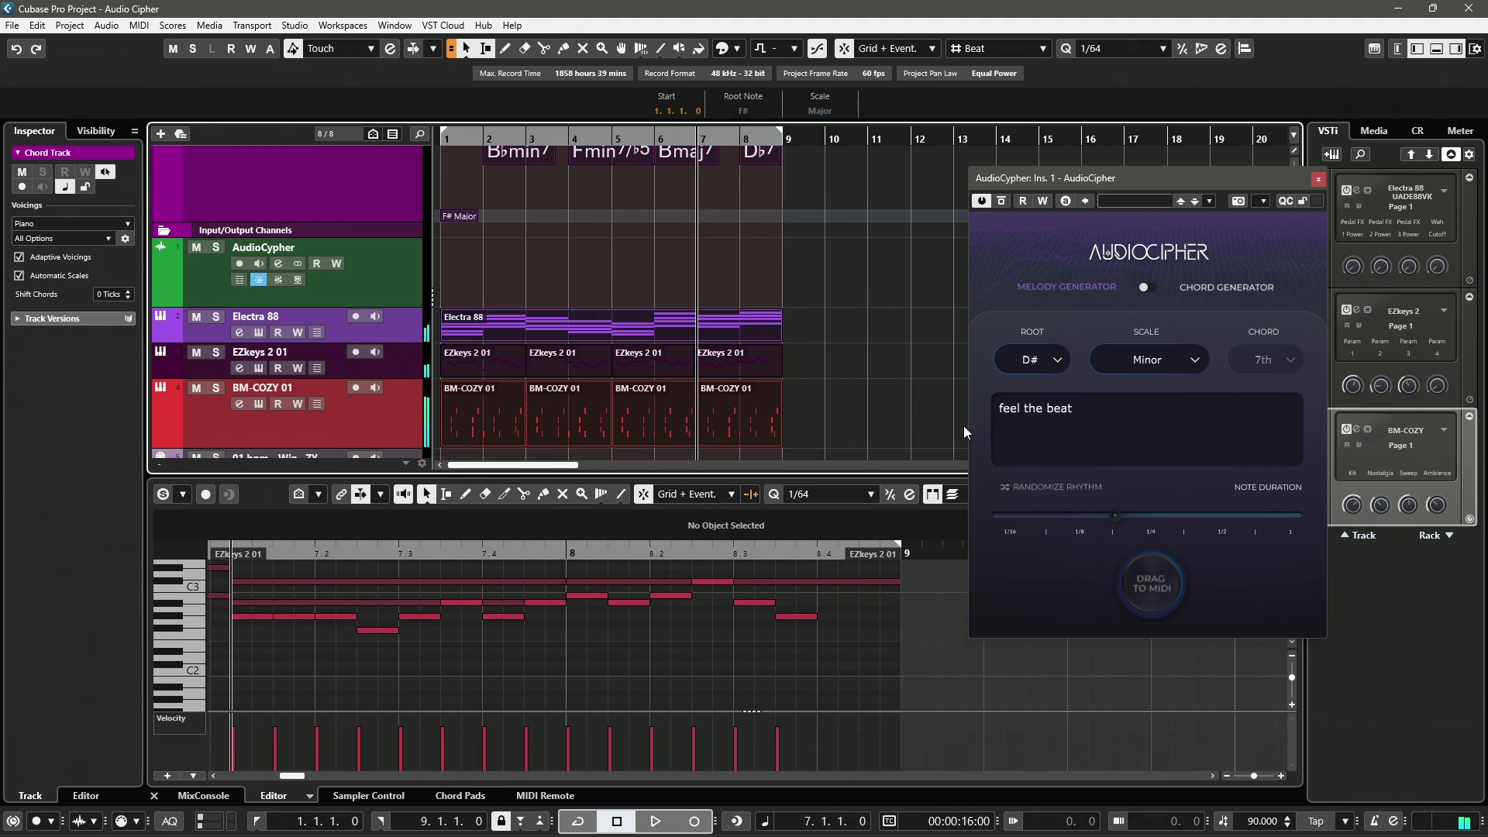
{"action": "key", "text": "KP_Divide"}
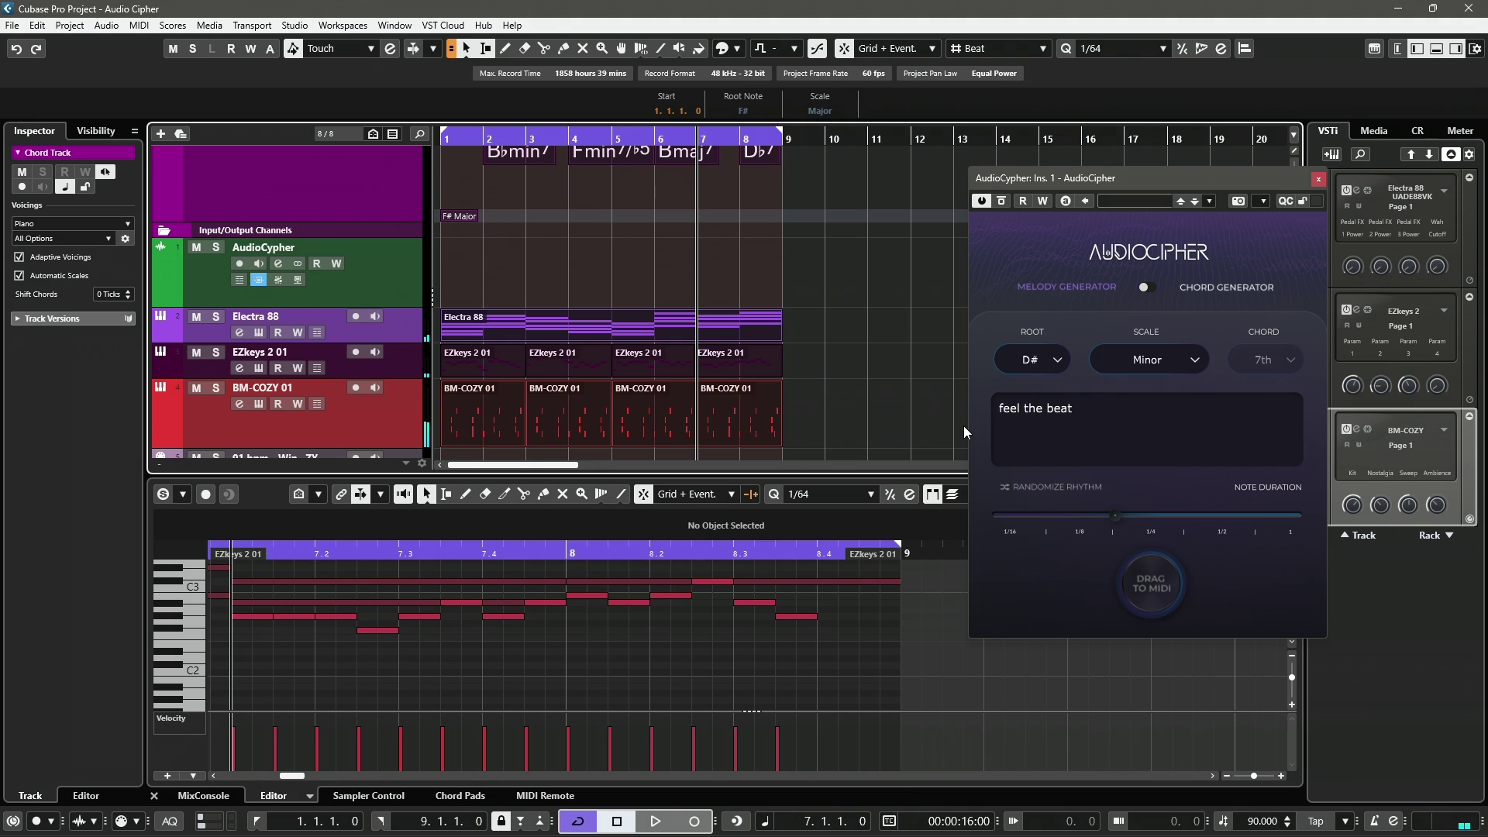
Step: Switch AudioCipher to Chord Generator, close it, and show the Electra 88 chord notes
{"action": "left_click_drag", "start_coordinate": [1031, 178], "coordinate": [668, 251]}
{"action": "left_click", "coordinate": [788, 360]}
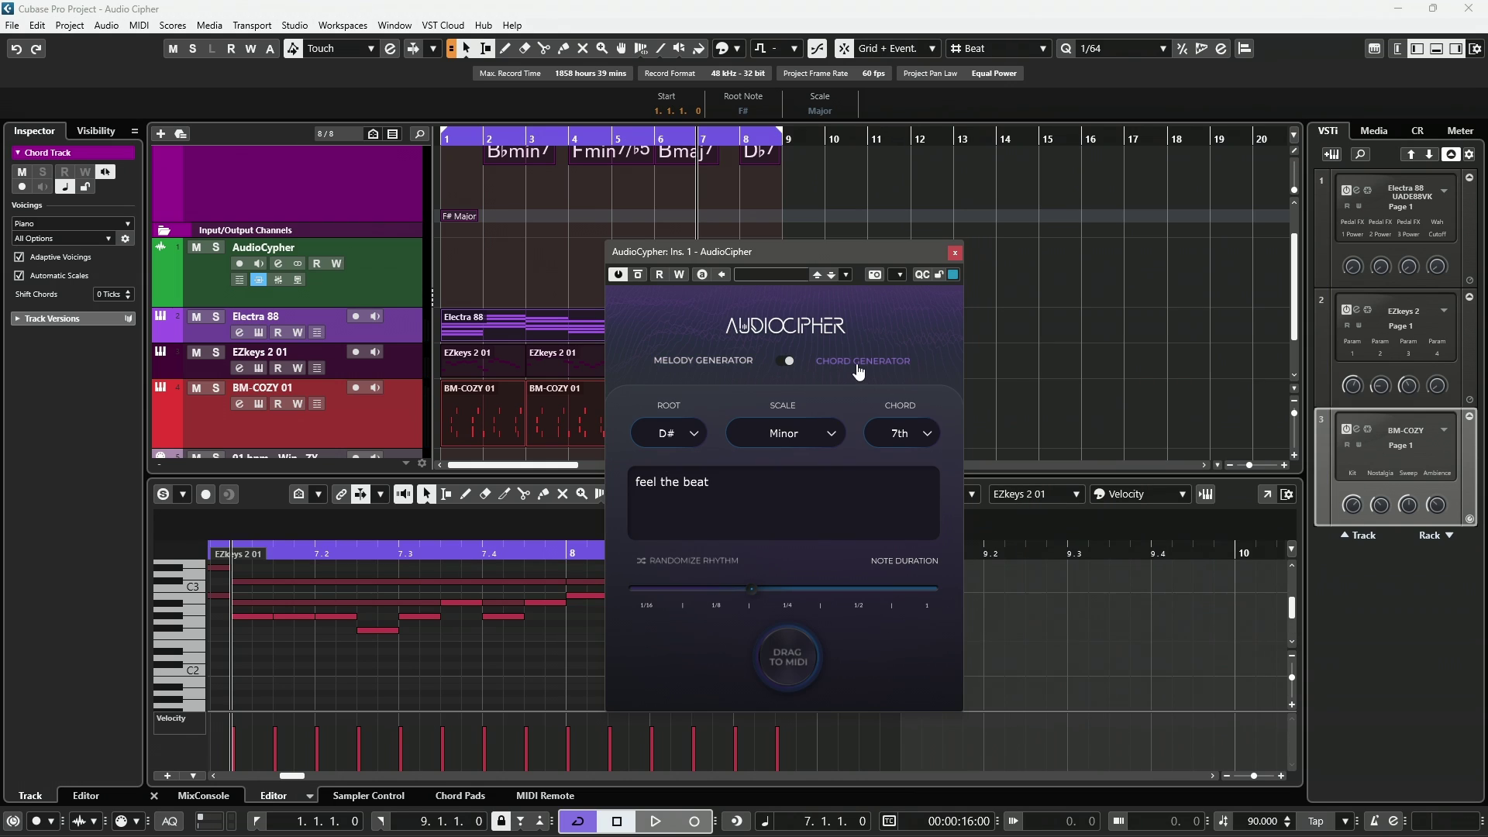
{"action": "left_click", "coordinate": [954, 253]}
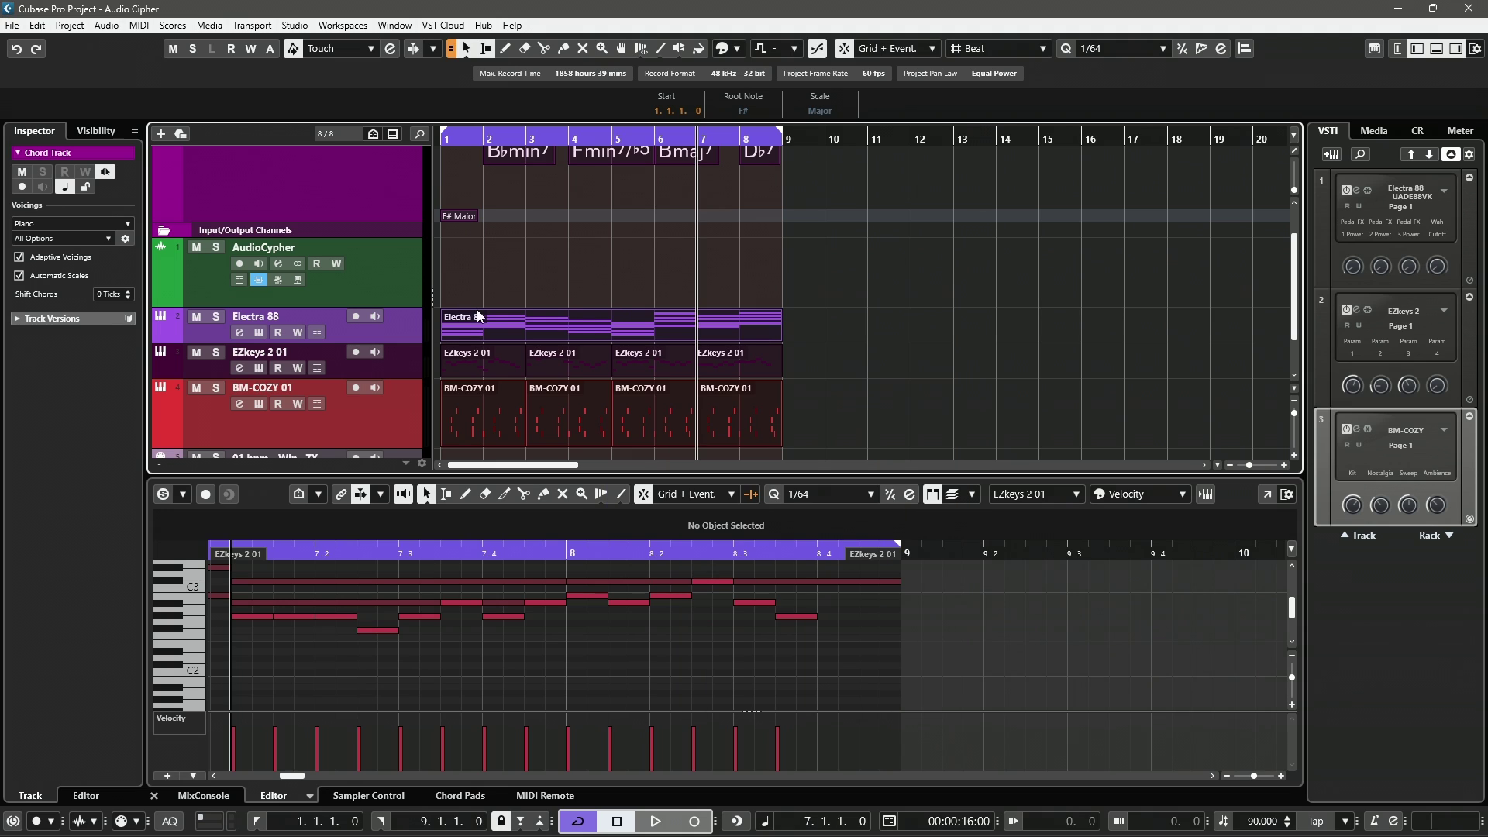
{"action": "left_click", "coordinate": [527, 332]}
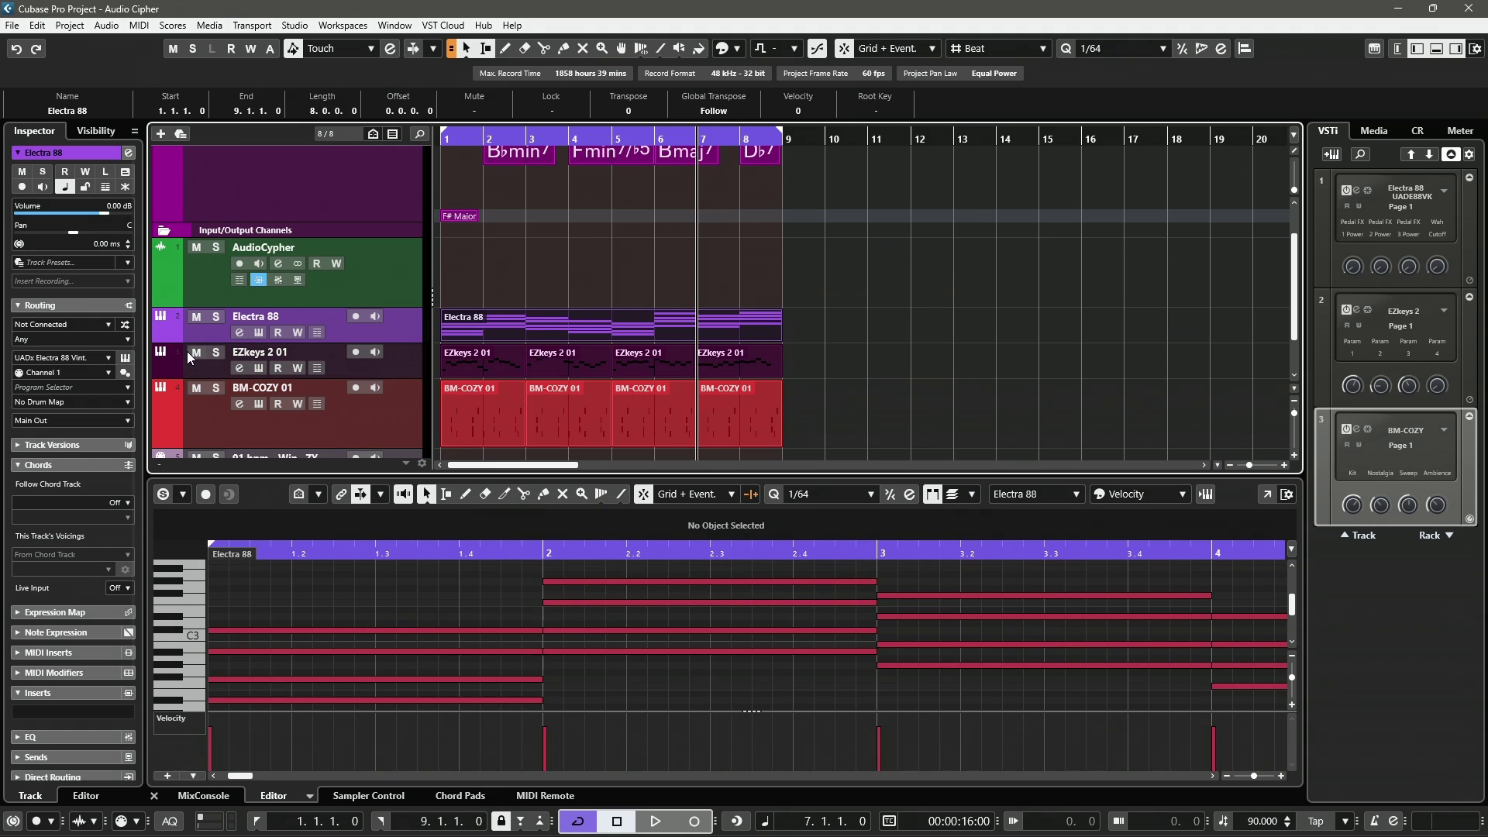
Step: Play the looped section, then bring up the AudioCipher plugin from its track
{"action": "key", "text": "space"}
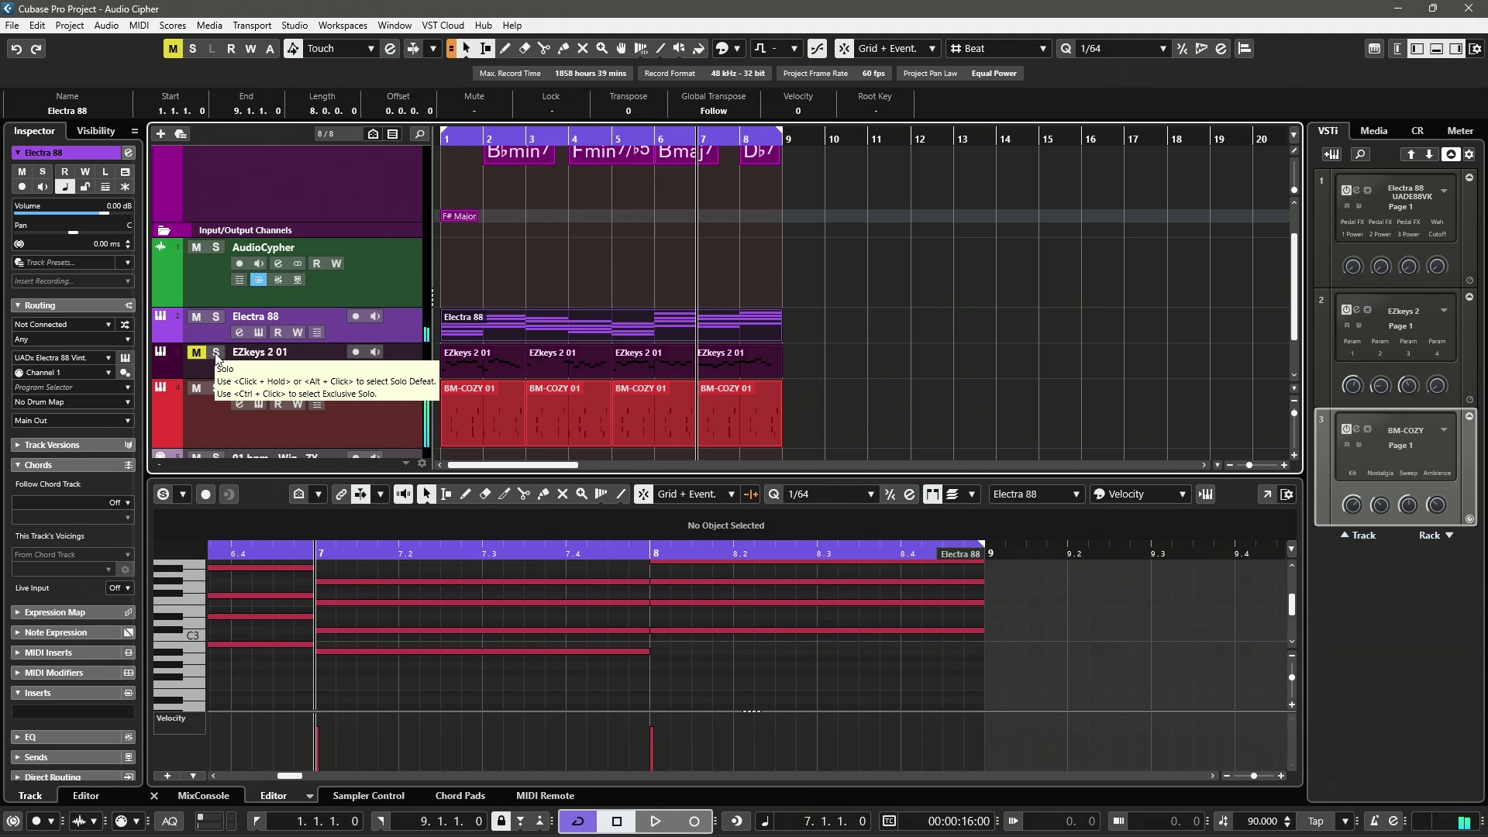
{"action": "left_click", "coordinate": [264, 256]}
{"action": "left_click", "coordinate": [33, 532]}
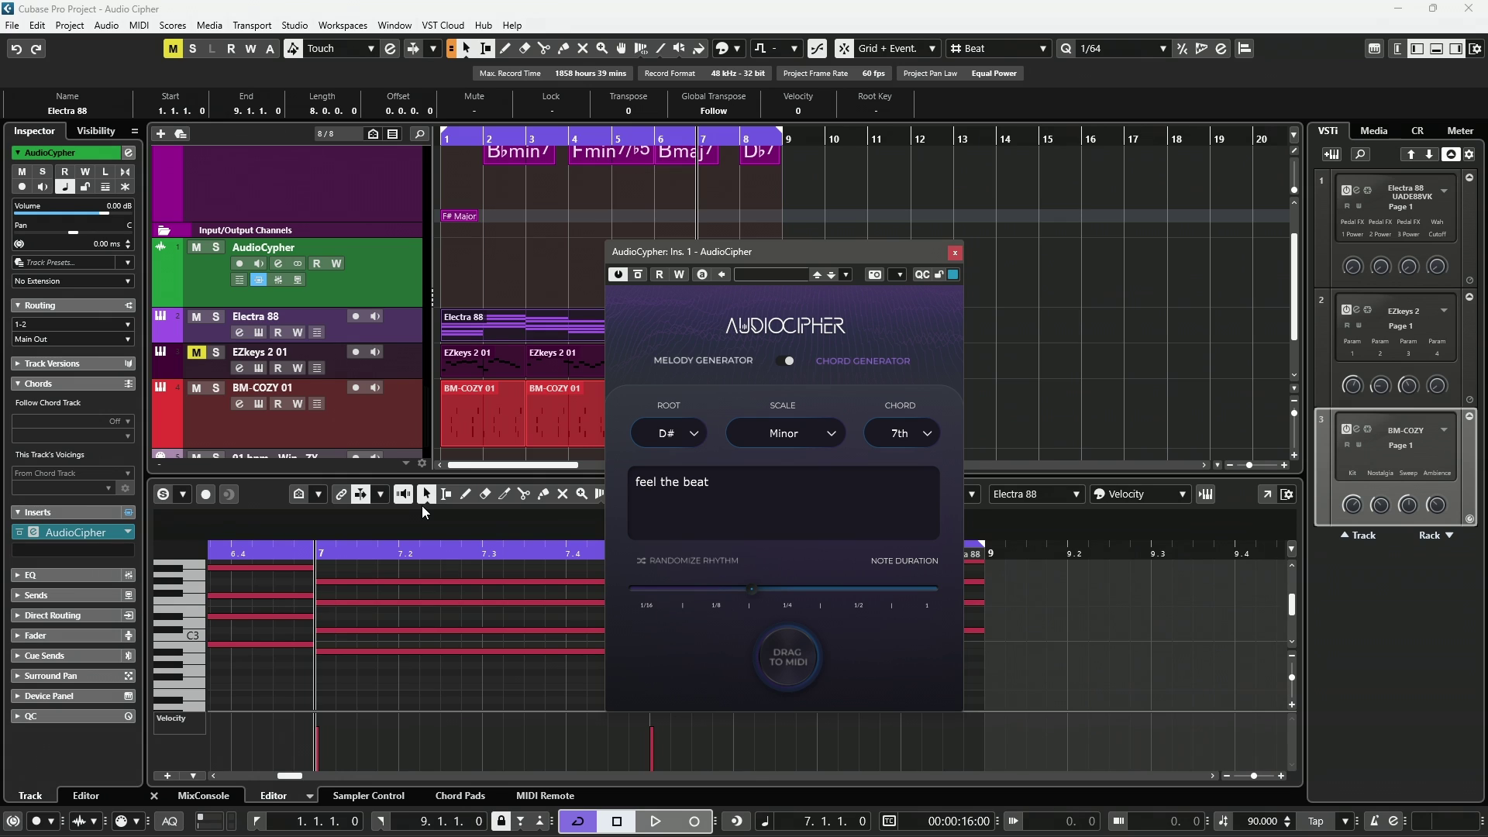
Step: Clear the 'feel the beat' phrase from AudioCipher's text box, leaving it empty, and close the window
{"action": "left_click_drag", "start_coordinate": [703, 489], "coordinate": [524, 478]}
{"action": "key", "text": "BackSpace"}
{"action": "type", "text": "hey whats up"}
{"action": "key", "text": "ctrl+a"}
{"action": "key", "text": "BackSpace"}
{"action": "left_click", "coordinate": [955, 253]}
Step: Review the first and second EZkeys 2 01 melody parts in the key editor
{"action": "left_click", "coordinate": [488, 366]}
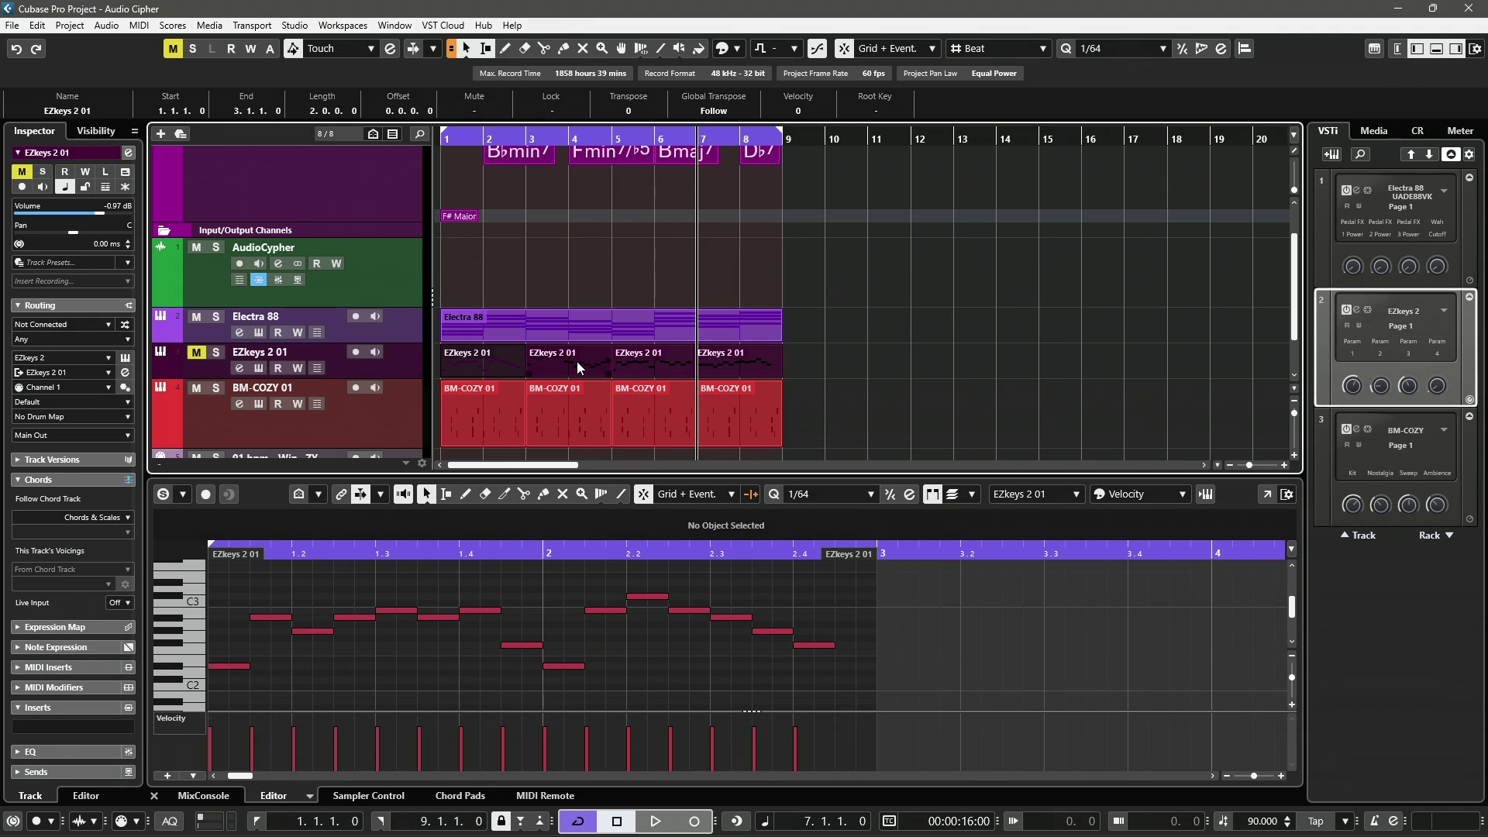
{"action": "left_click", "coordinate": [577, 362]}
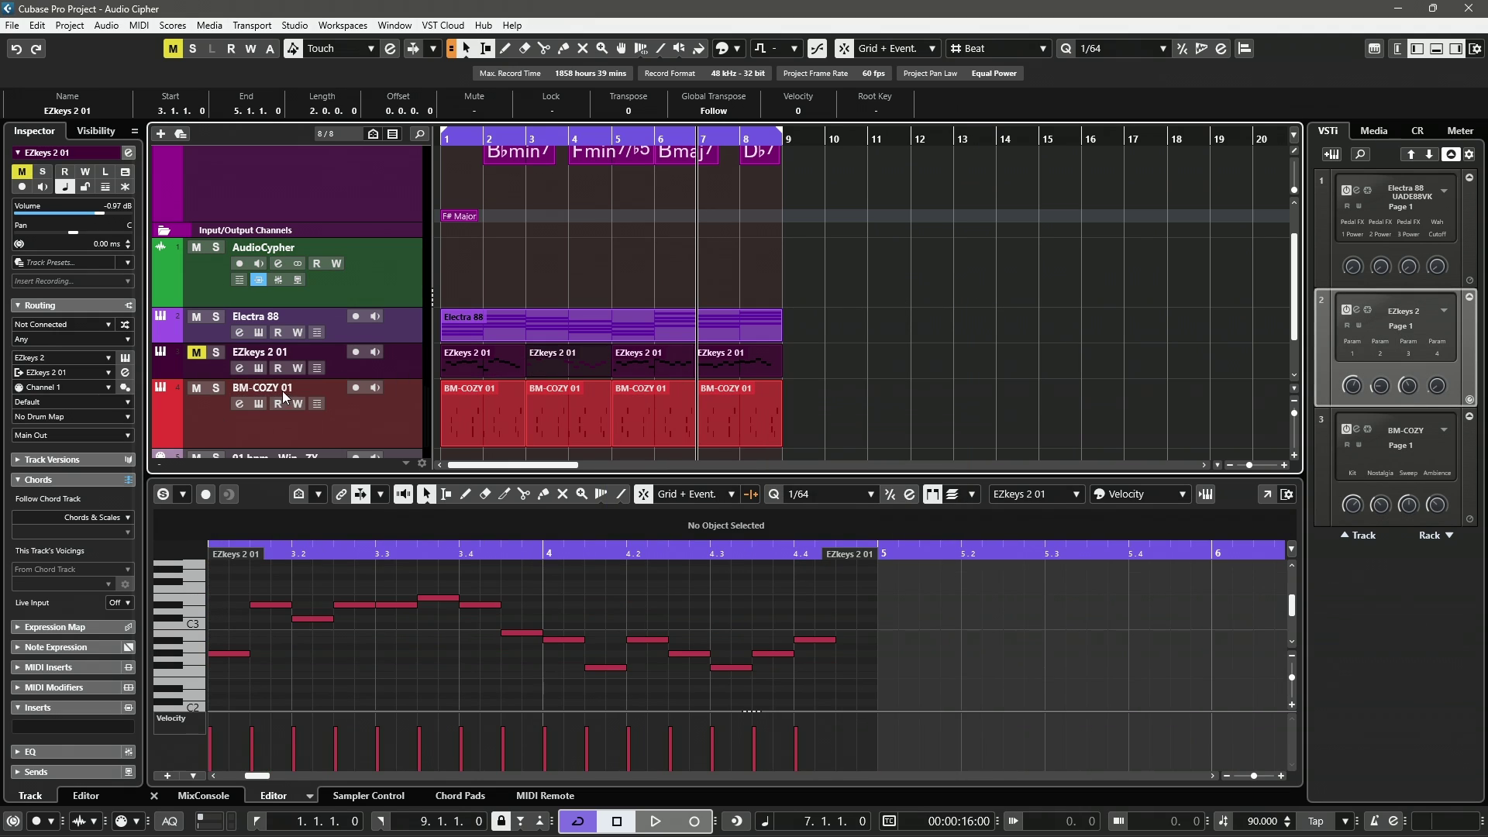
{"action": "scroll", "coordinate": [268, 355], "scroll_direction": "up", "scroll_amount": 2}
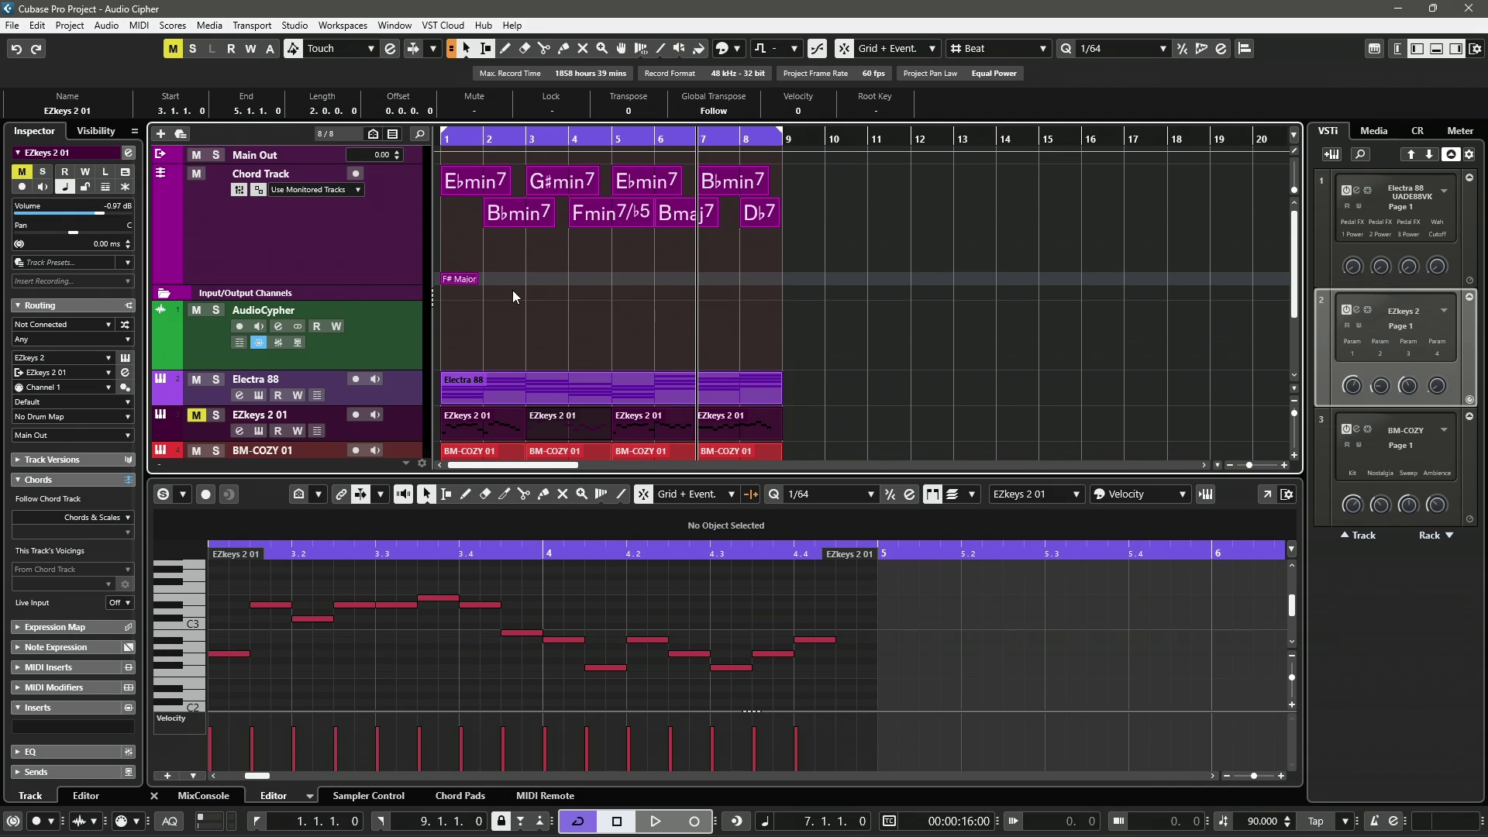
{"action": "scroll", "coordinate": [346, 383], "scroll_direction": "down", "scroll_amount": 2}
{"action": "left_click", "coordinate": [477, 367]}
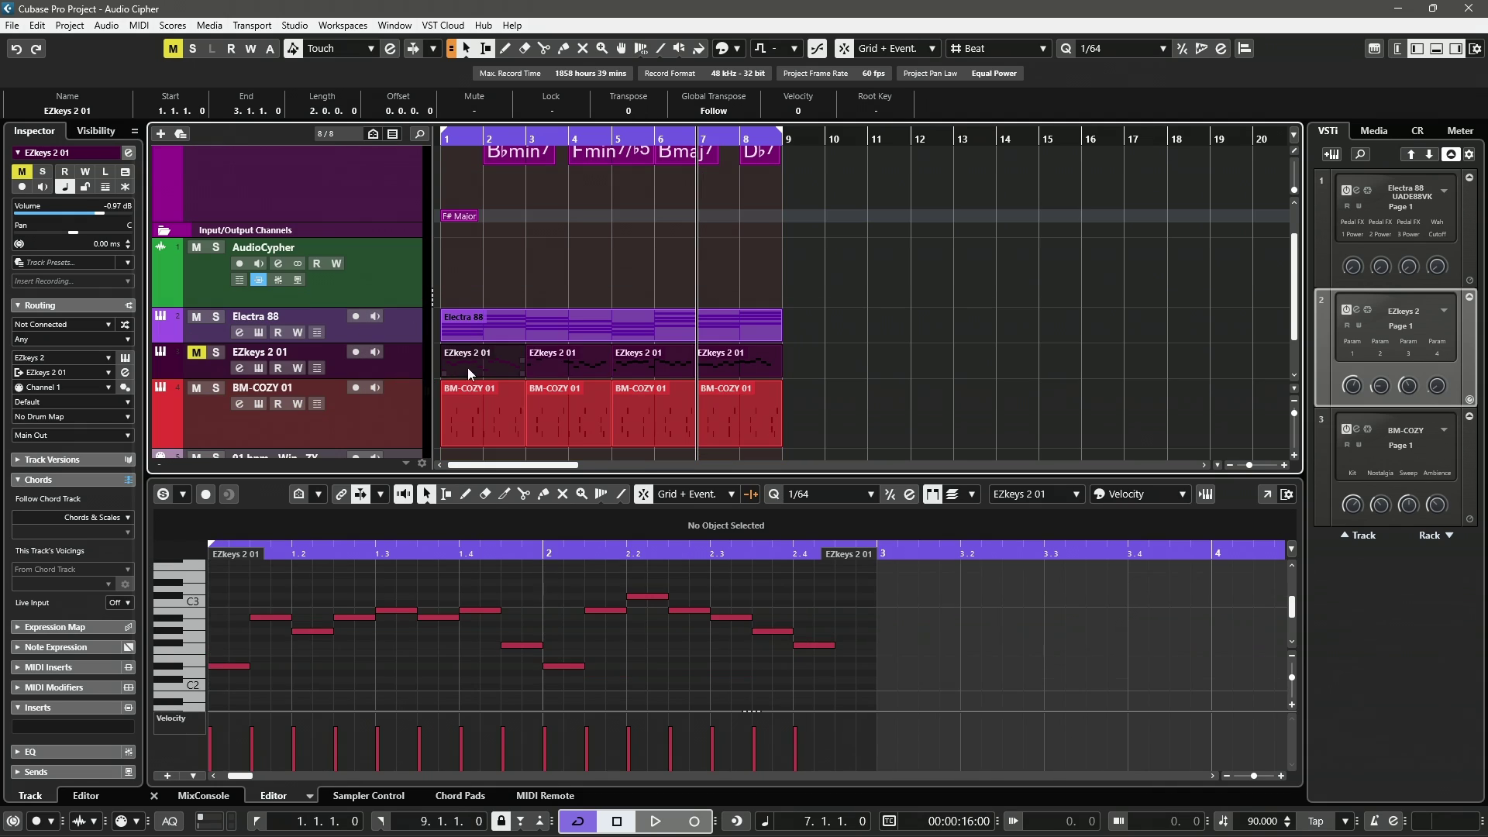
Step: Unmute EZkeys 2 01, return the playhead to the project start, and select the AudioCipher track
{"action": "left_click", "coordinate": [197, 354]}
{"action": "key", "text": "Home"}
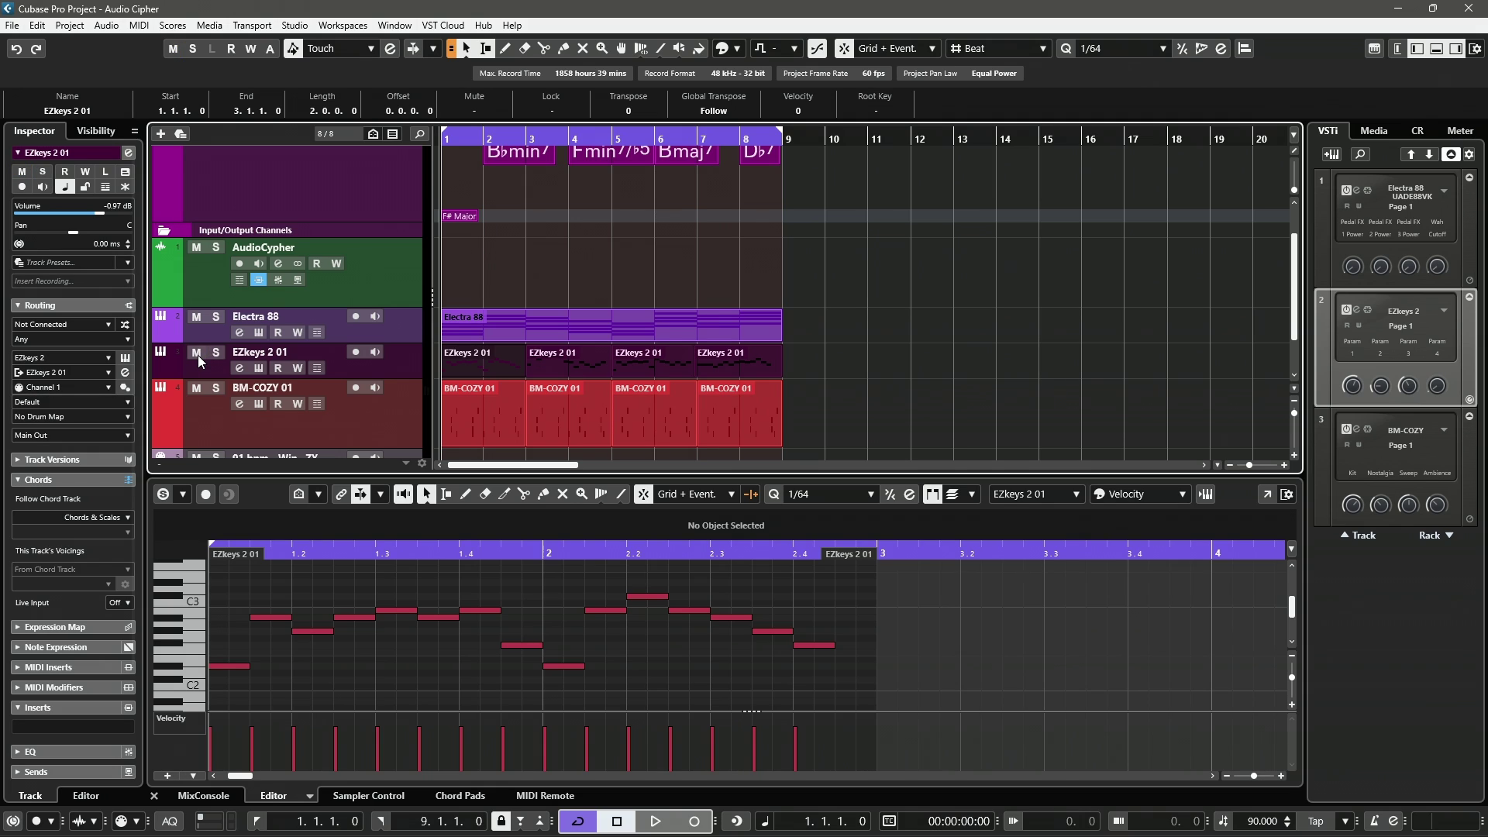
{"action": "left_click", "coordinate": [259, 282]}
Step: Switch AudioCipher from Chord Generator to Melody Generator mode in D# Minor
{"action": "left_click", "coordinate": [34, 532]}
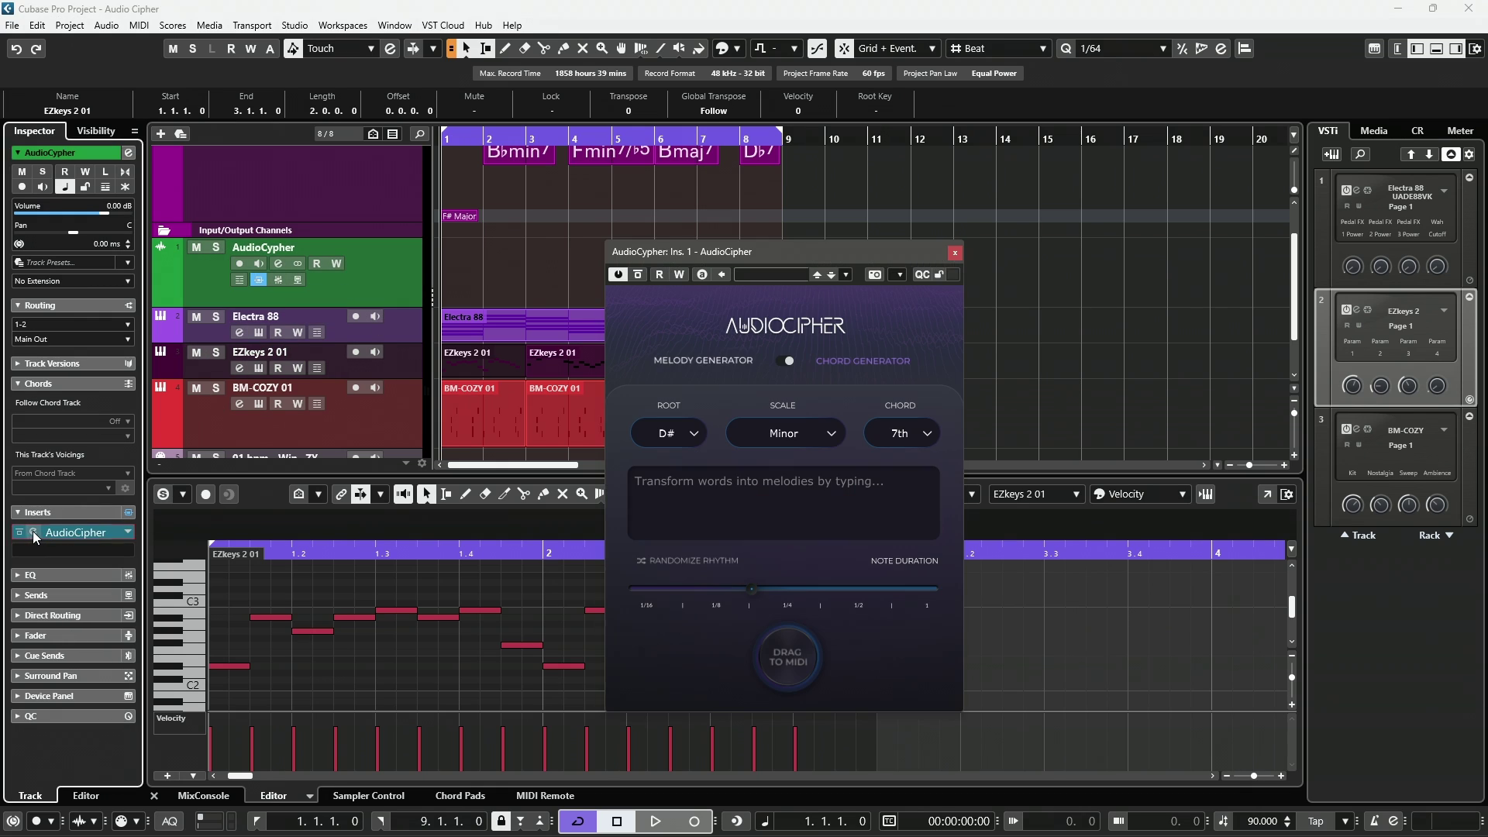
{"action": "left_click_drag", "start_coordinate": [794, 255], "coordinate": [939, 178]}
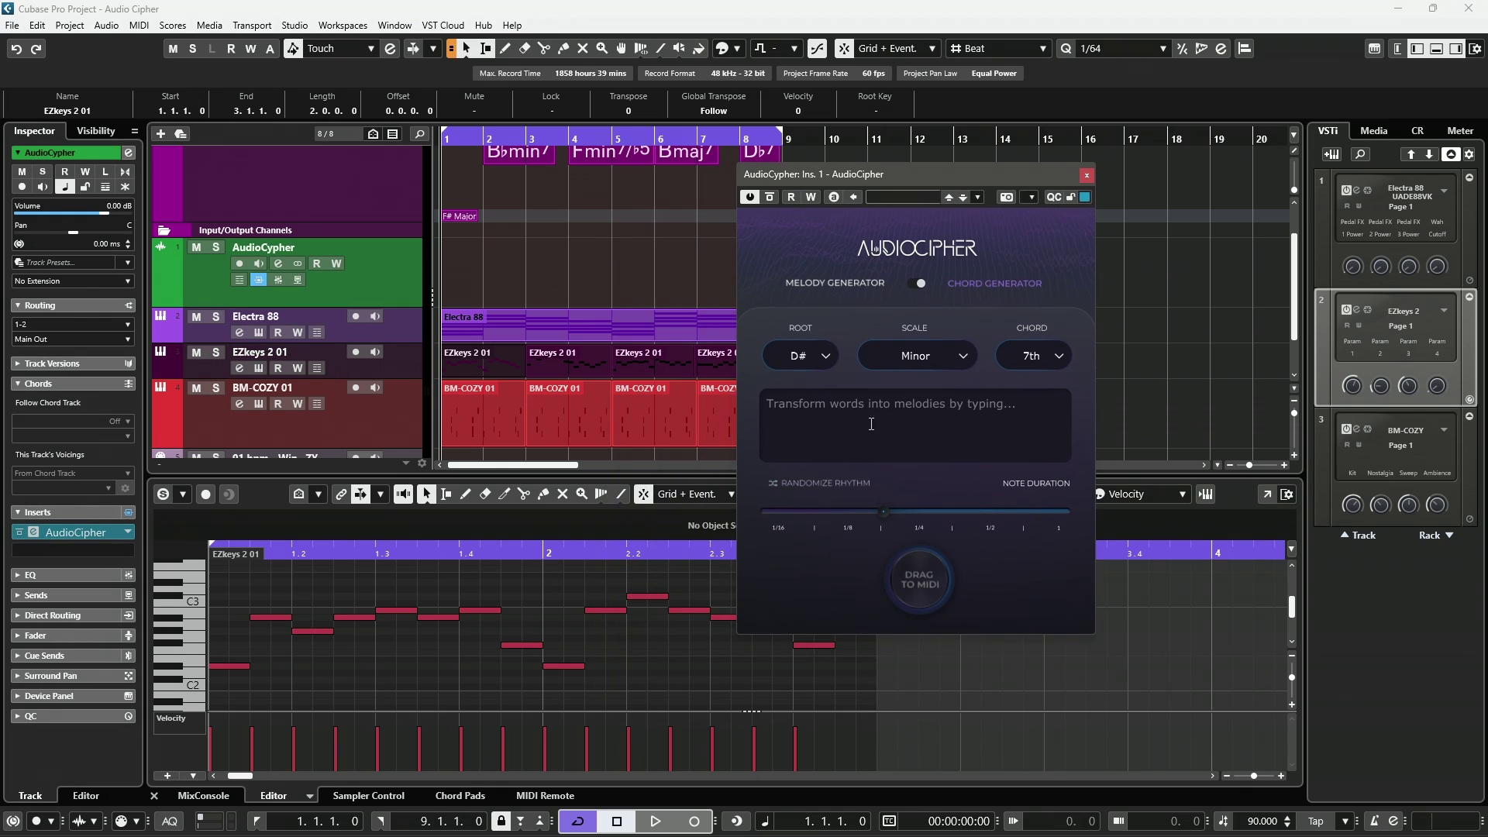
{"action": "left_click", "coordinate": [917, 283]}
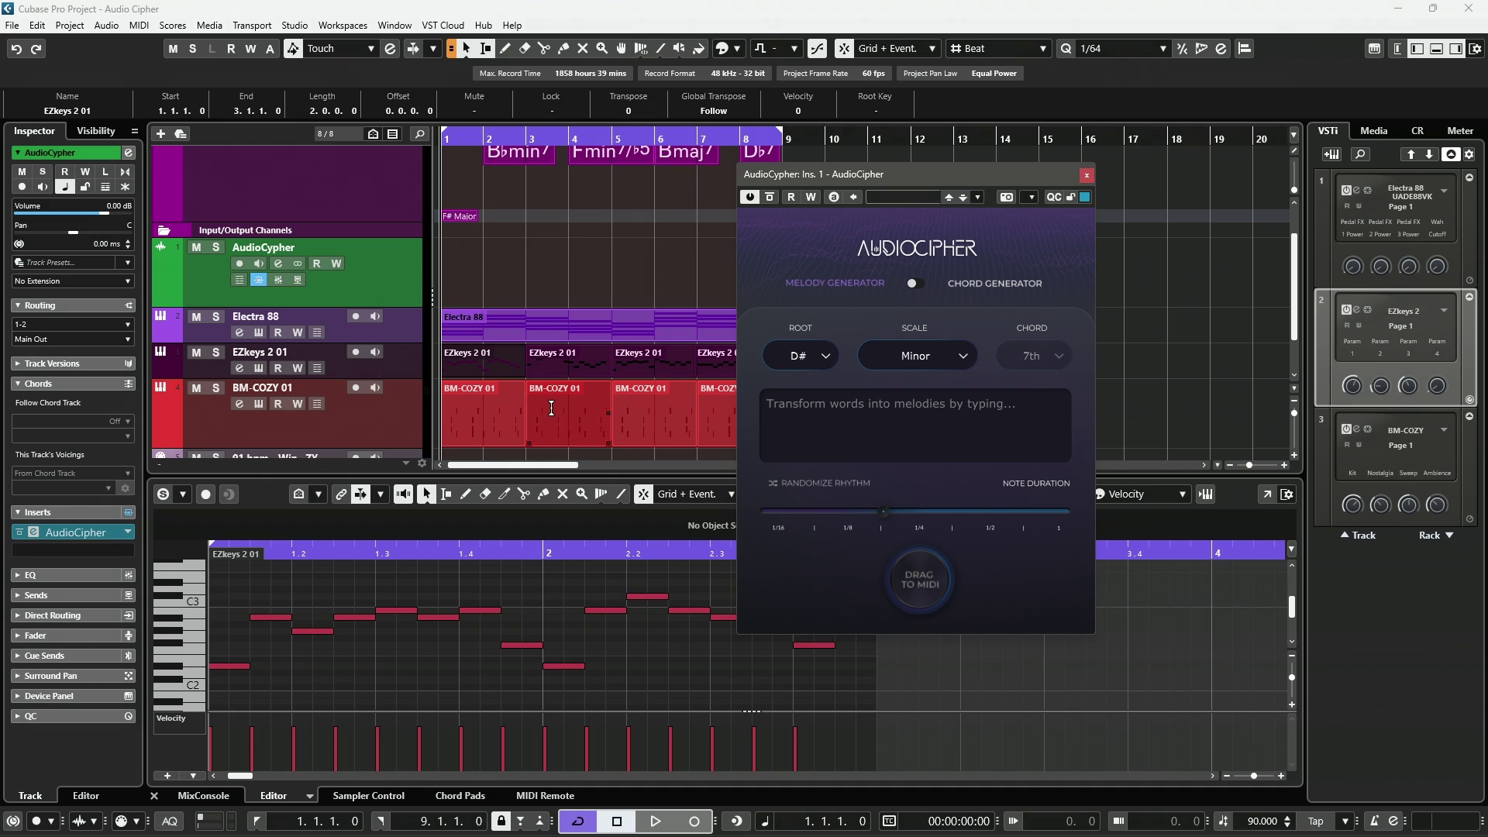
{"action": "left_click_drag", "start_coordinate": [853, 174], "coordinate": [779, 226]}
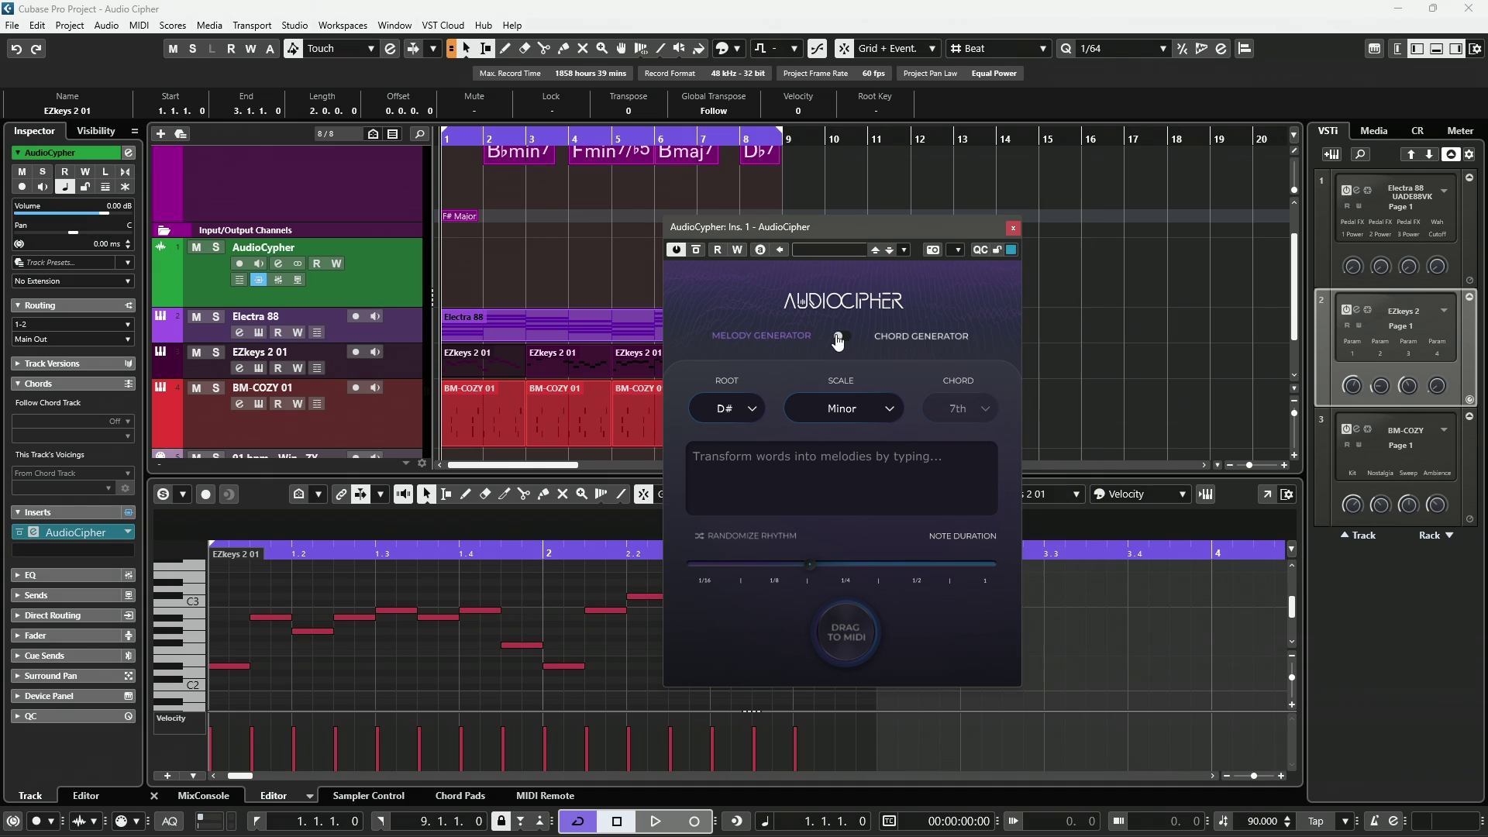